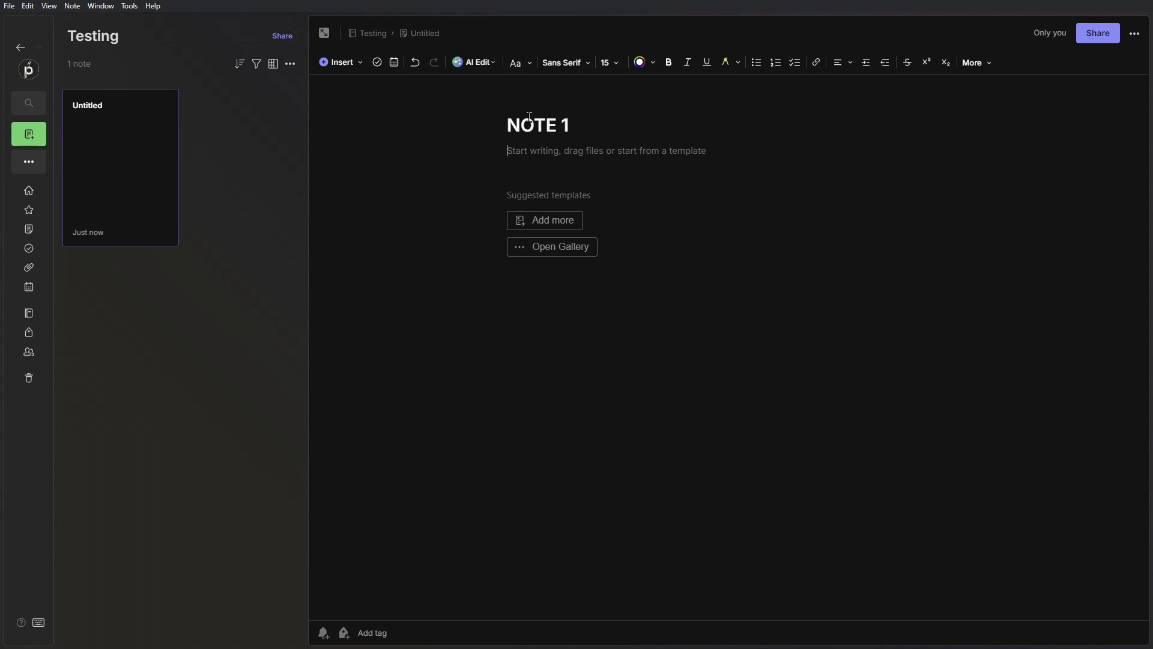
- Write 'THIS IS A NOTE 1' in the body and insert a table on the next line
text(THIS IS A NOTE 1)
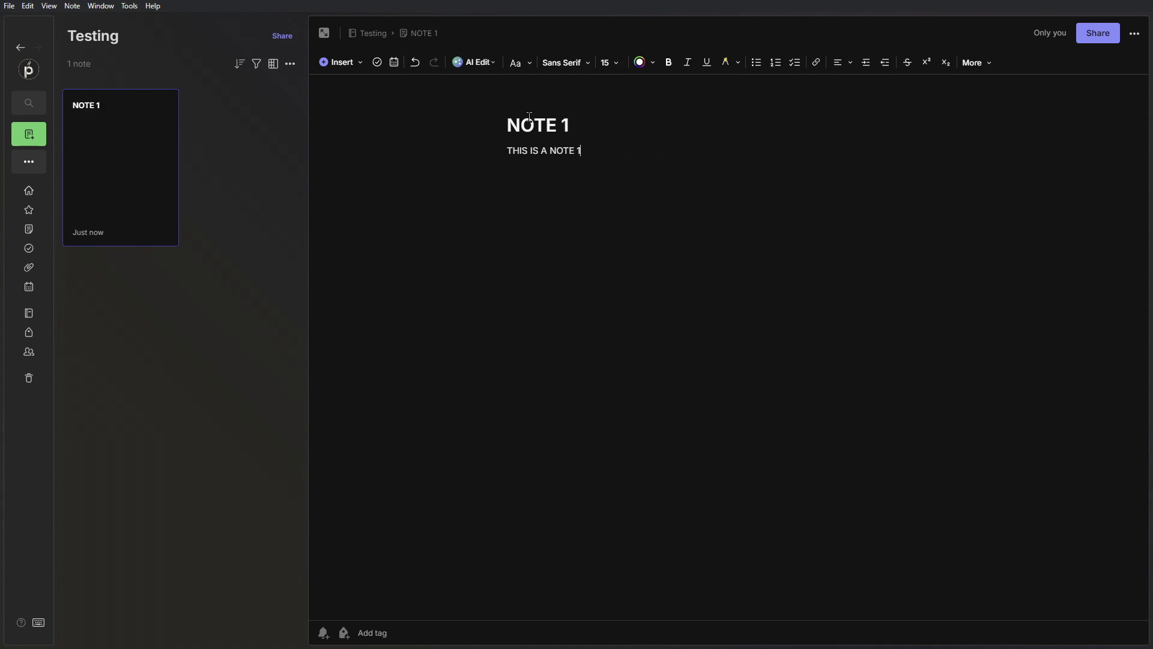
key(Return)
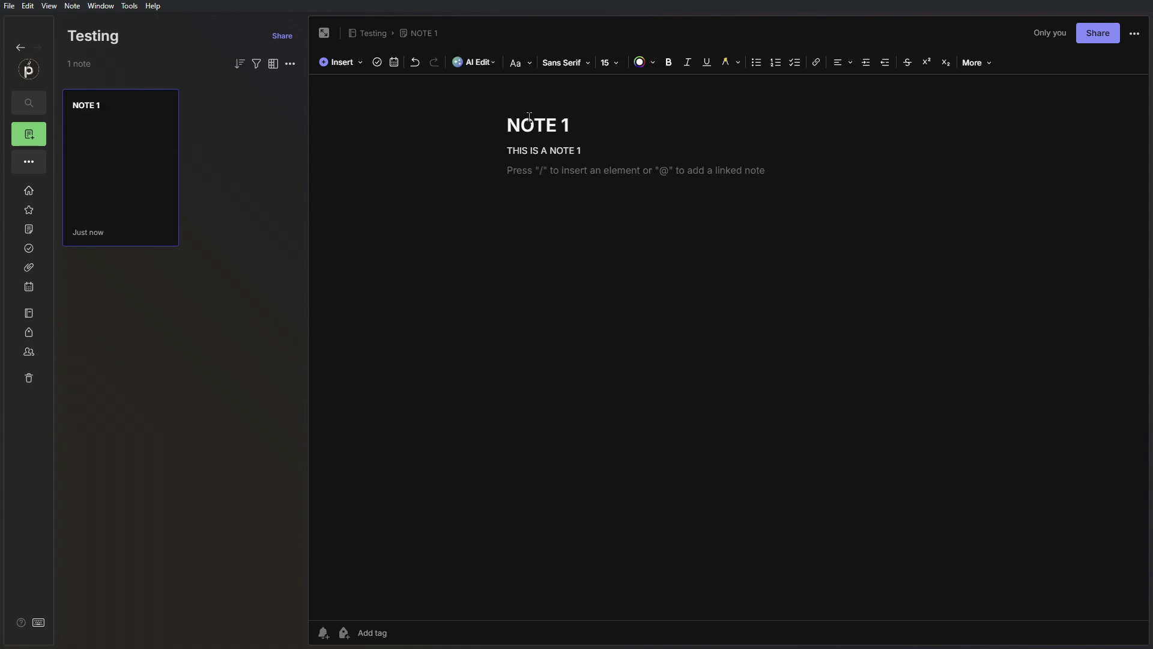
click(359, 68)
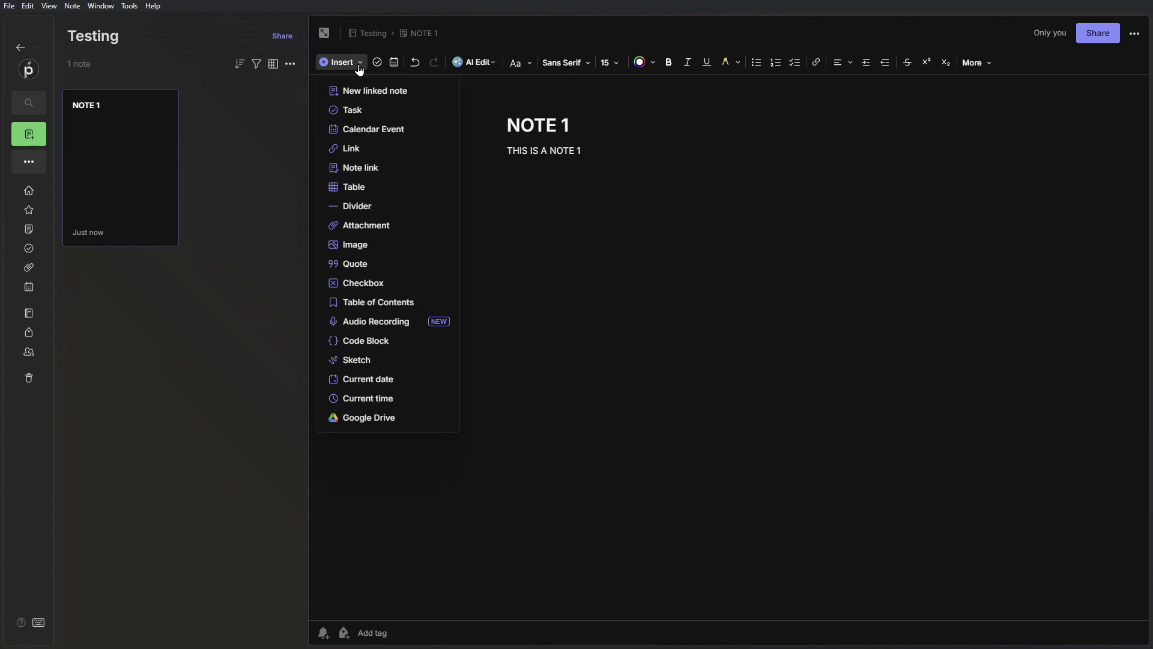
click(358, 188)
- Fill the table headers with COLUMN 1 and COLUMN 2, and type TESTING in row two
text(COLUMN 1)
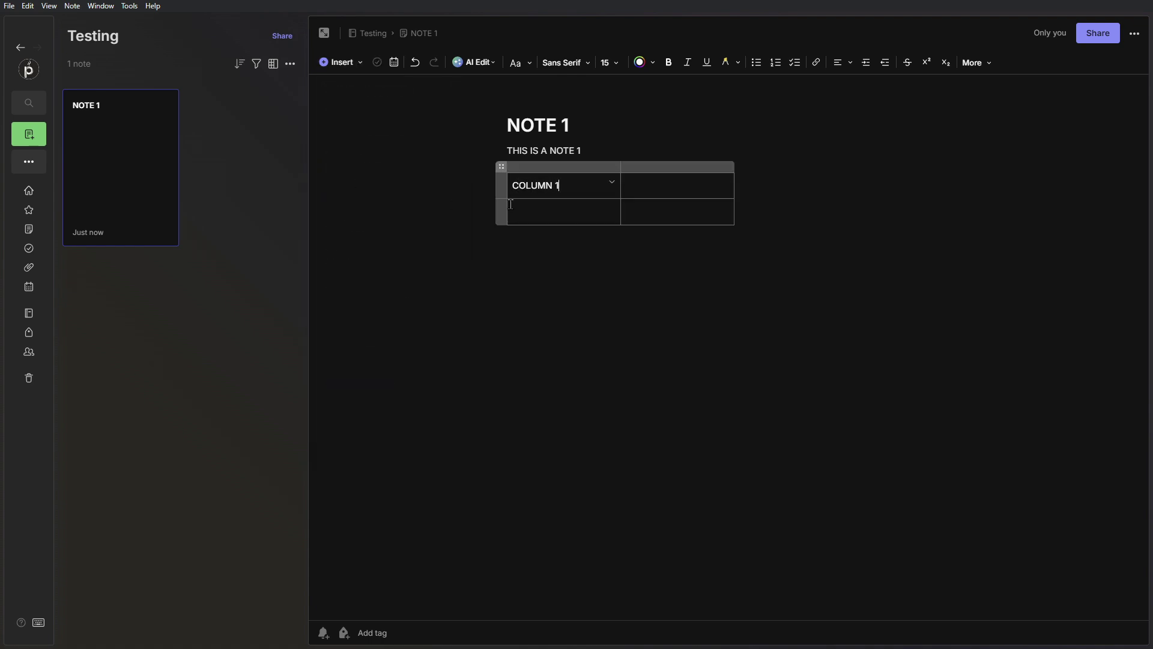
key(Tab)
text(COLUMN 3)
key(BackSpace)
text(2)
key(Tab)
text(TESTINGTESTING)
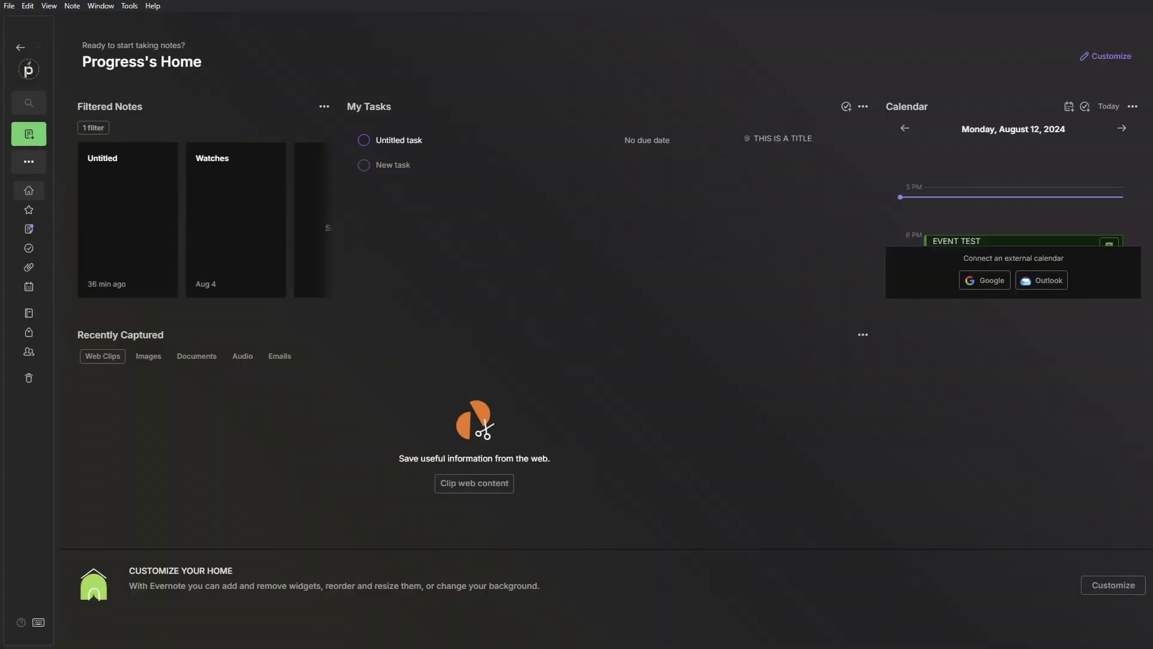
- Create a new note in the Testing notebook and expand it to fill the window
click(28, 313)
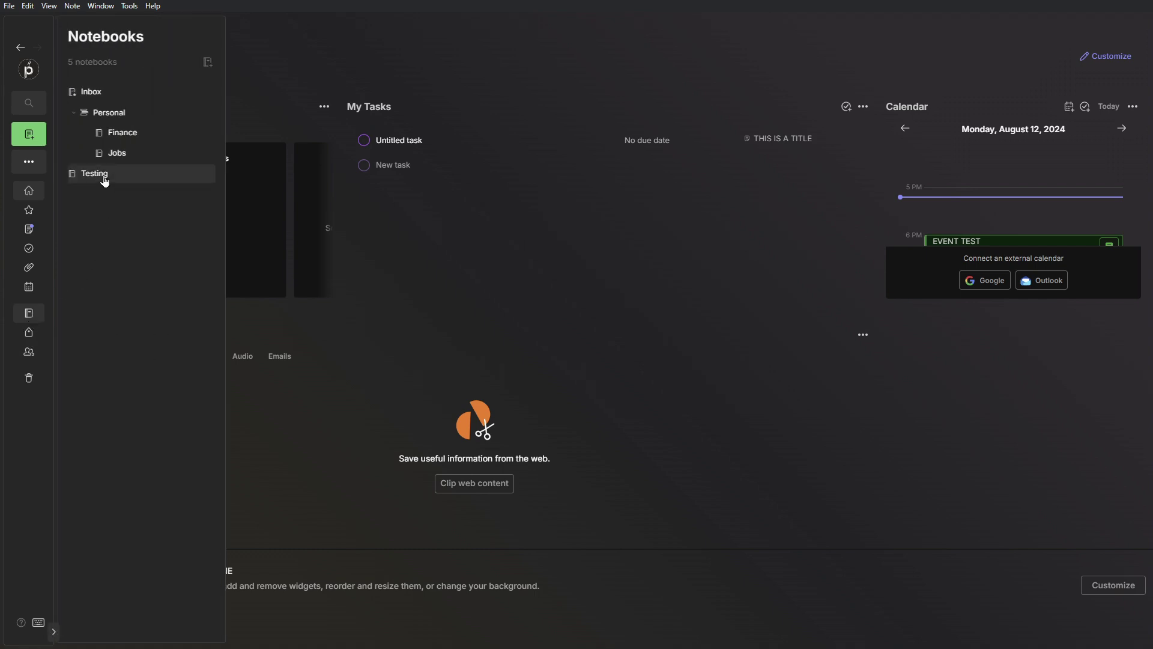
click(101, 175)
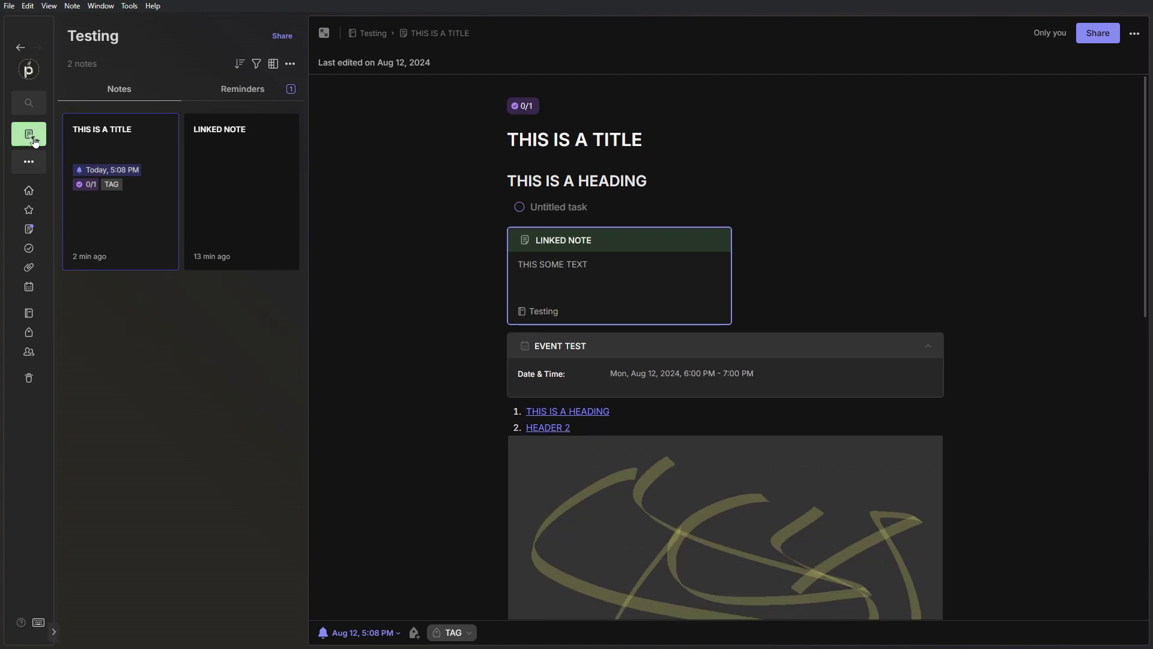
click(34, 141)
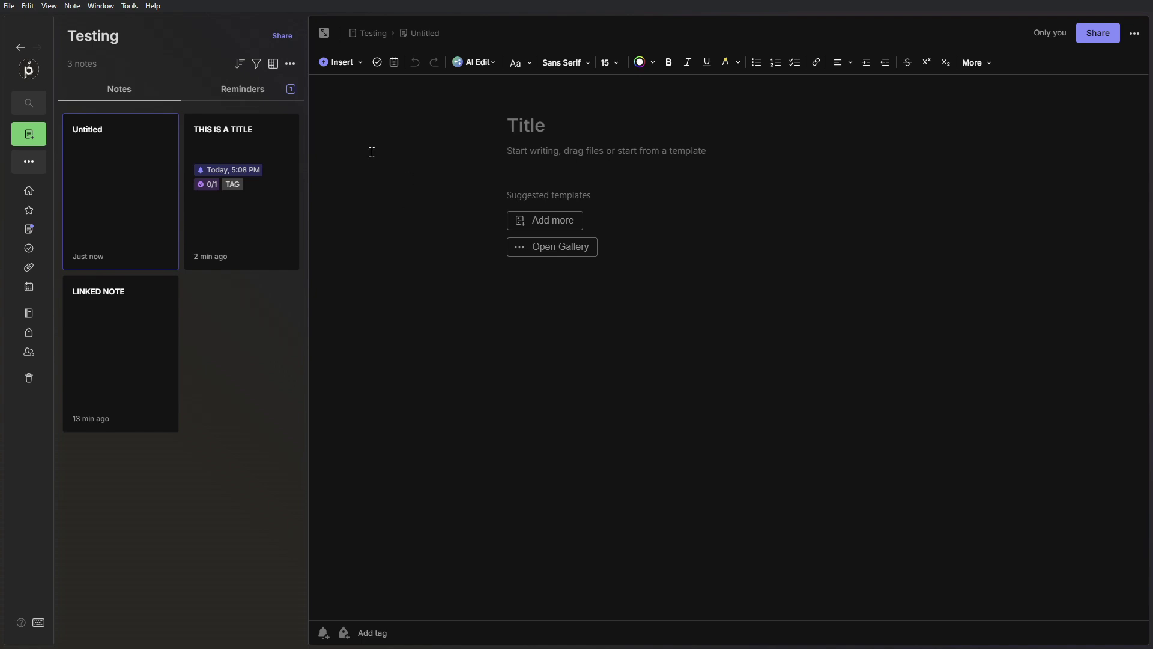
click(325, 33)
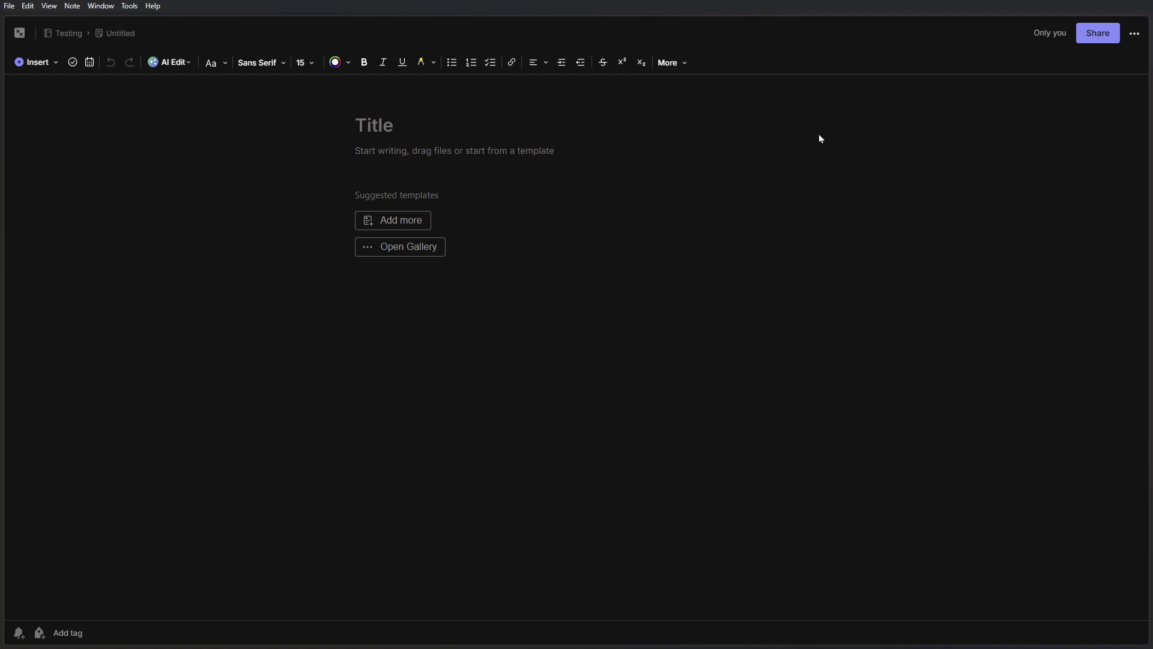
- Show the Note info details for the empty Untitled note from the More actions menu
click(1134, 34)
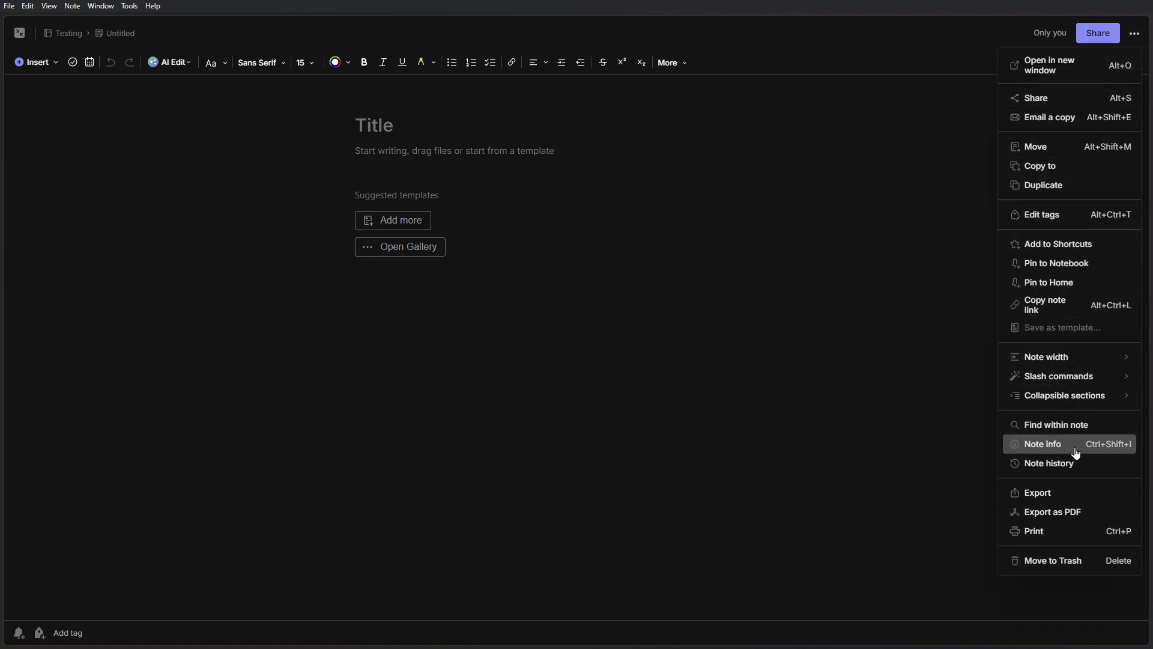
click(1094, 452)
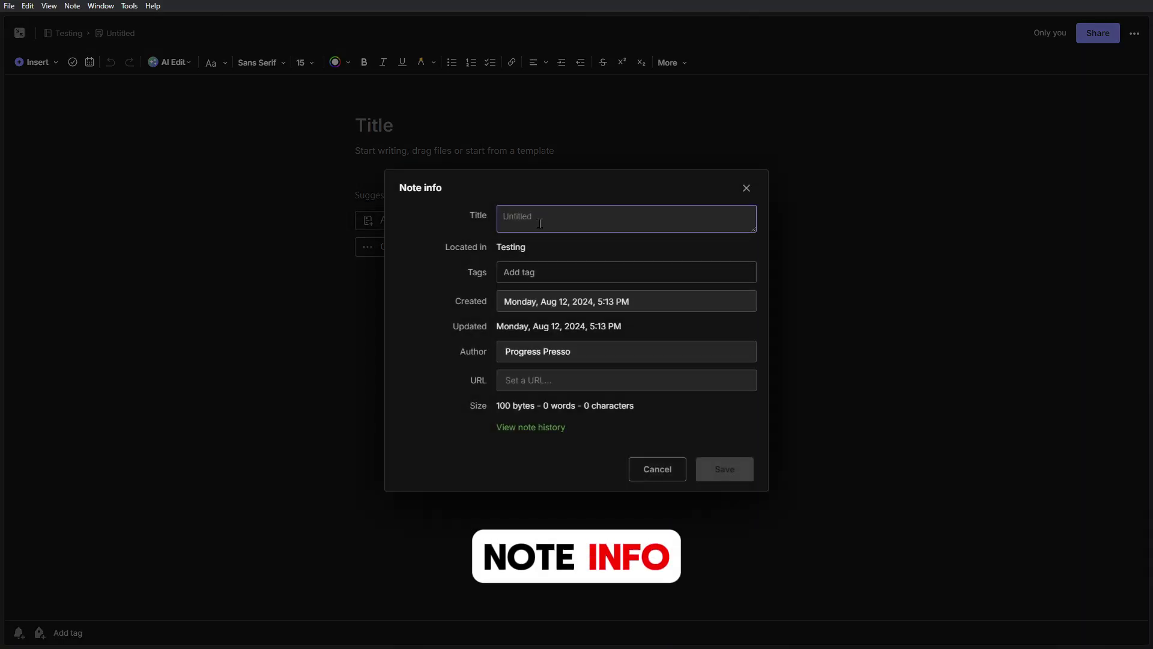
- Reopen Note info and enter the title 'THIS IS A TITLE' with the tag TEST TAG
click(746, 189)
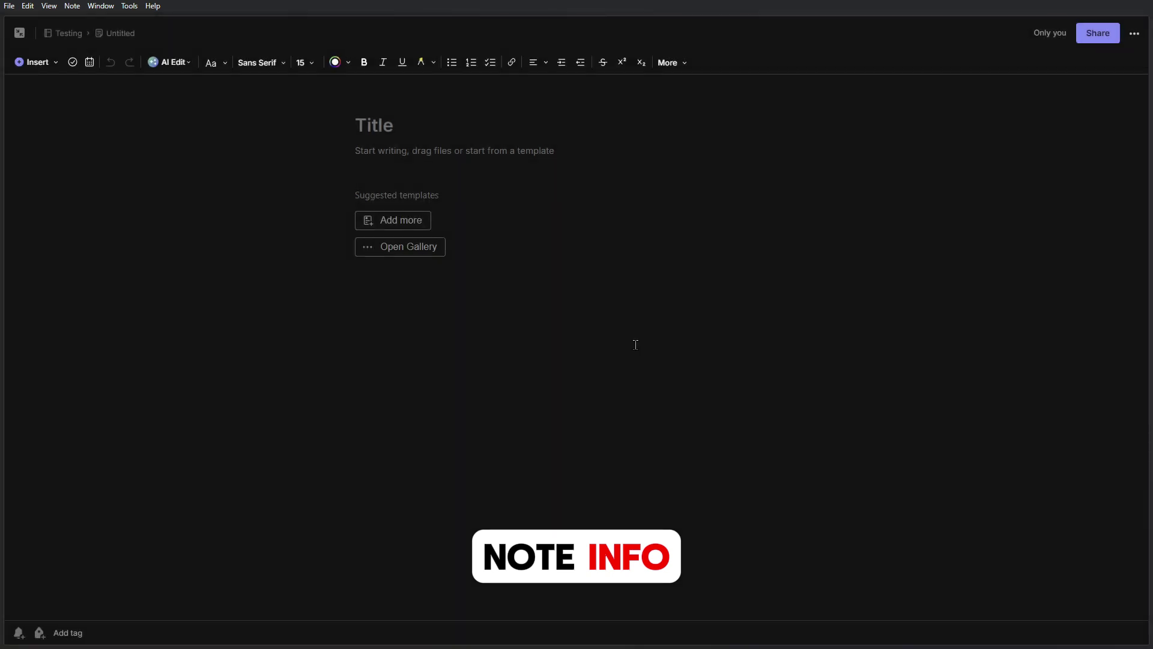
key(ctrl+shift+i)
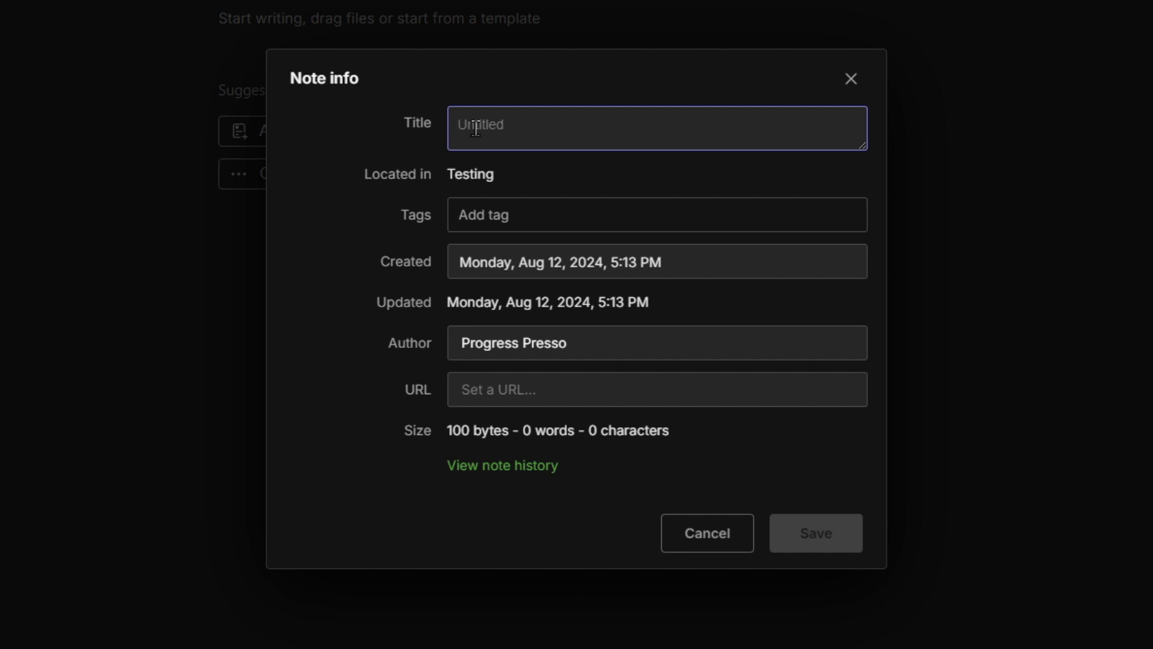
text(THIS IS A TITLE)
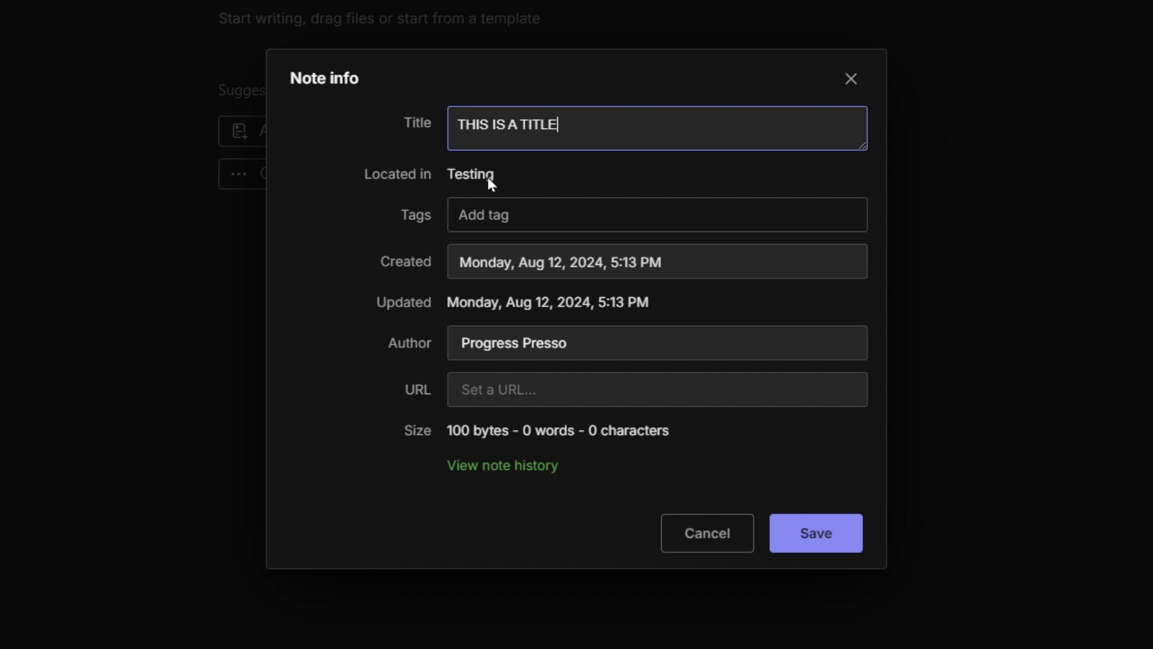
click(491, 219)
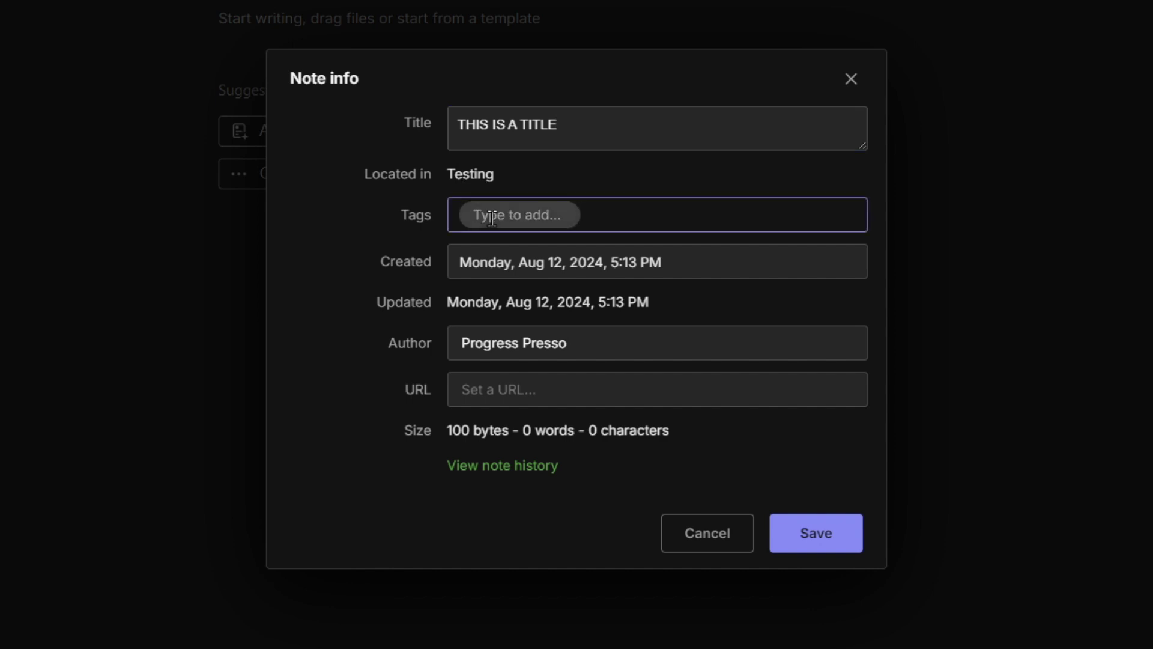
text(TEST TAG)
key(Tab)
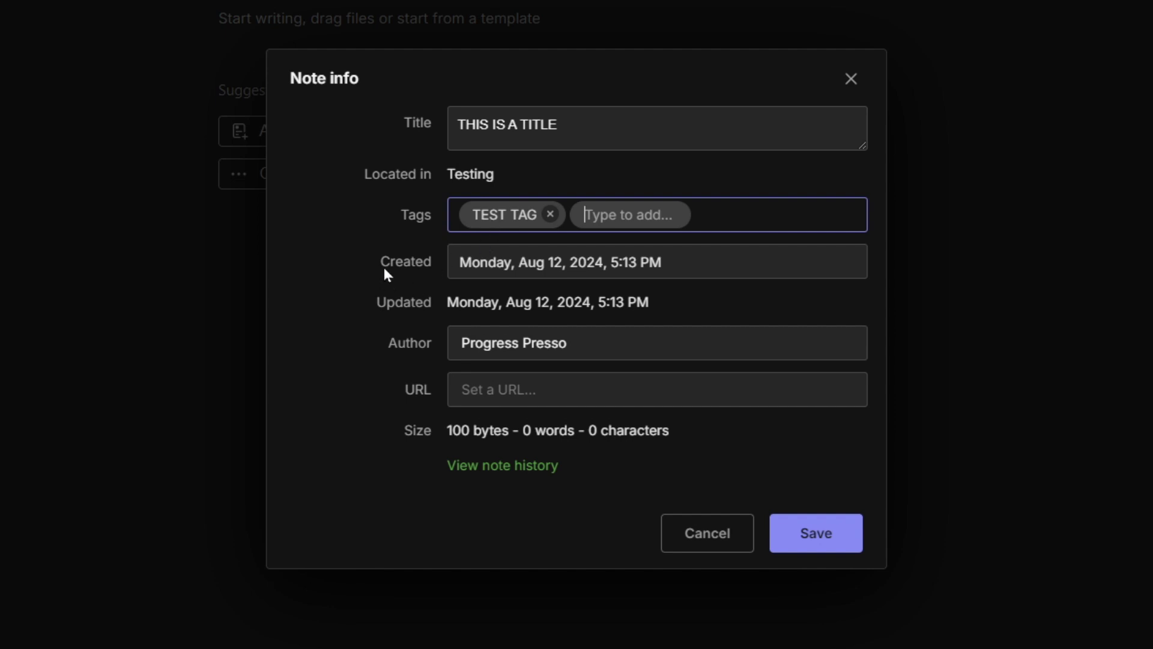
- Review the creation and last updated dates, then the Author and URL fields
drag(383, 268, 427, 266)
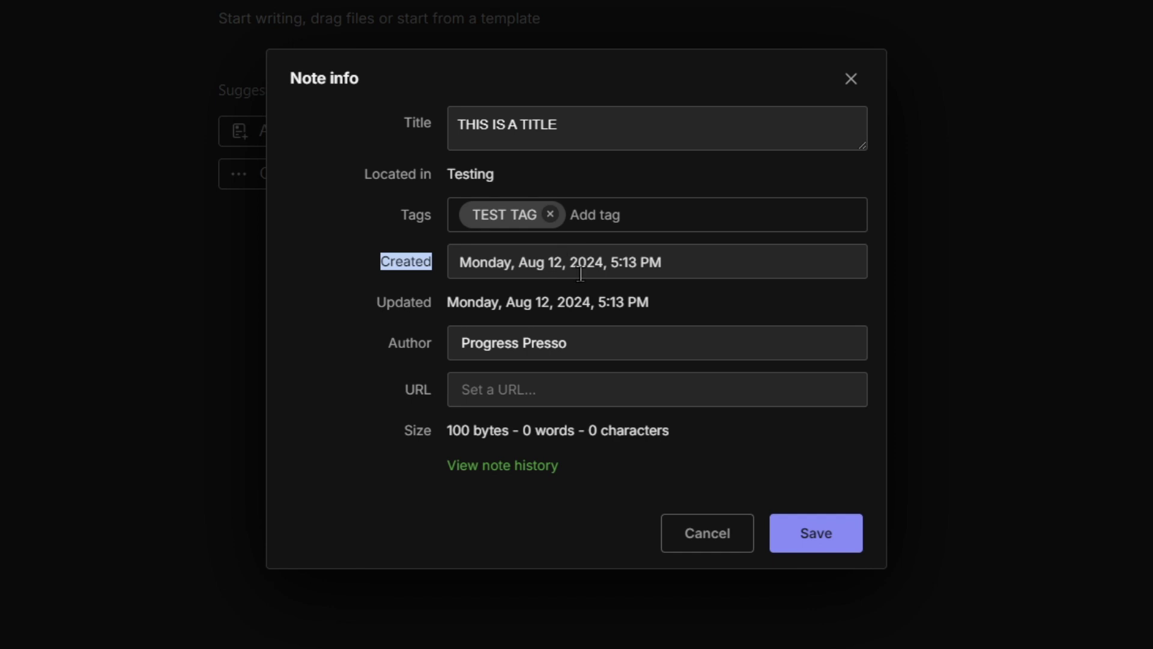
drag(383, 312, 410, 308)
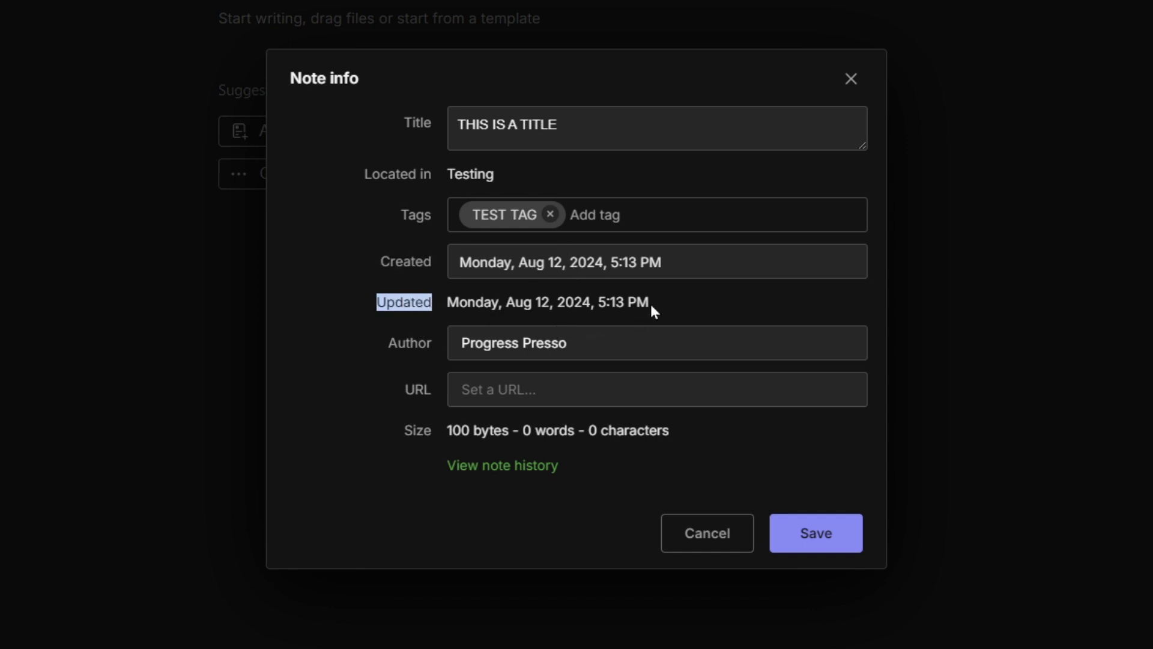
click(492, 345)
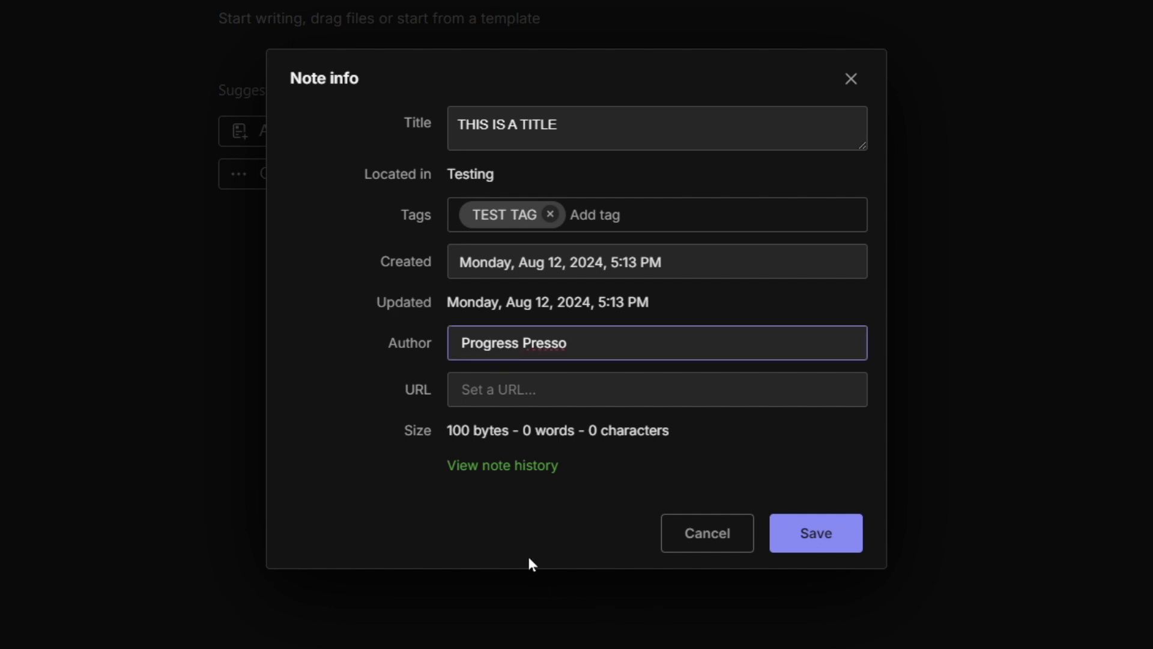
click(579, 412)
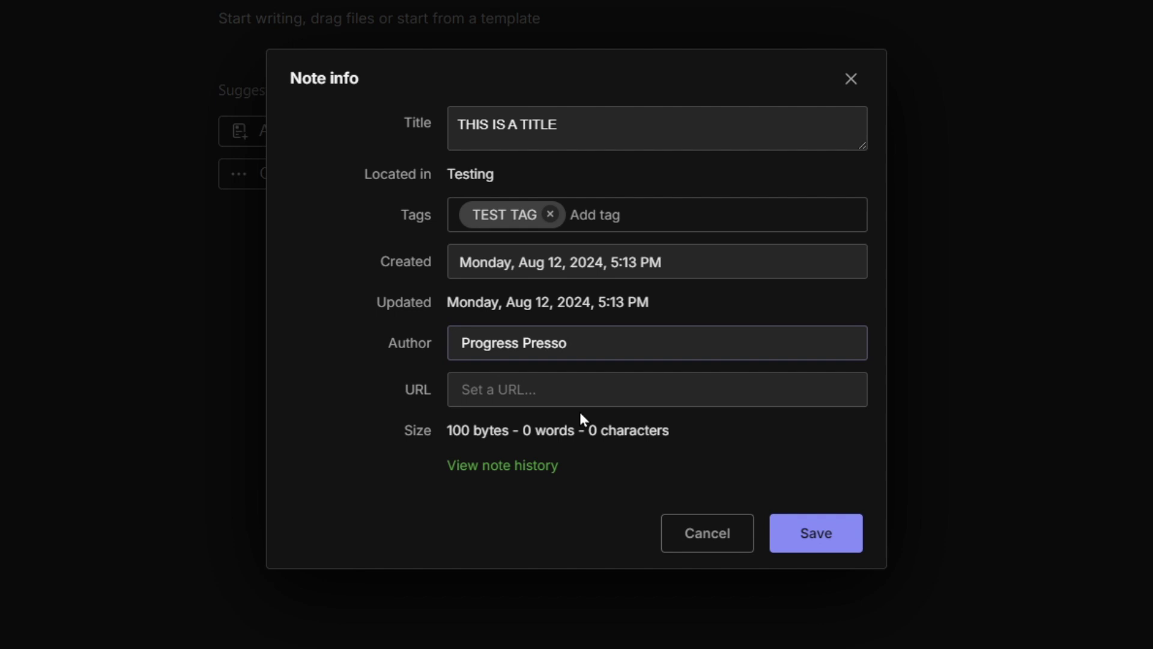
click(492, 400)
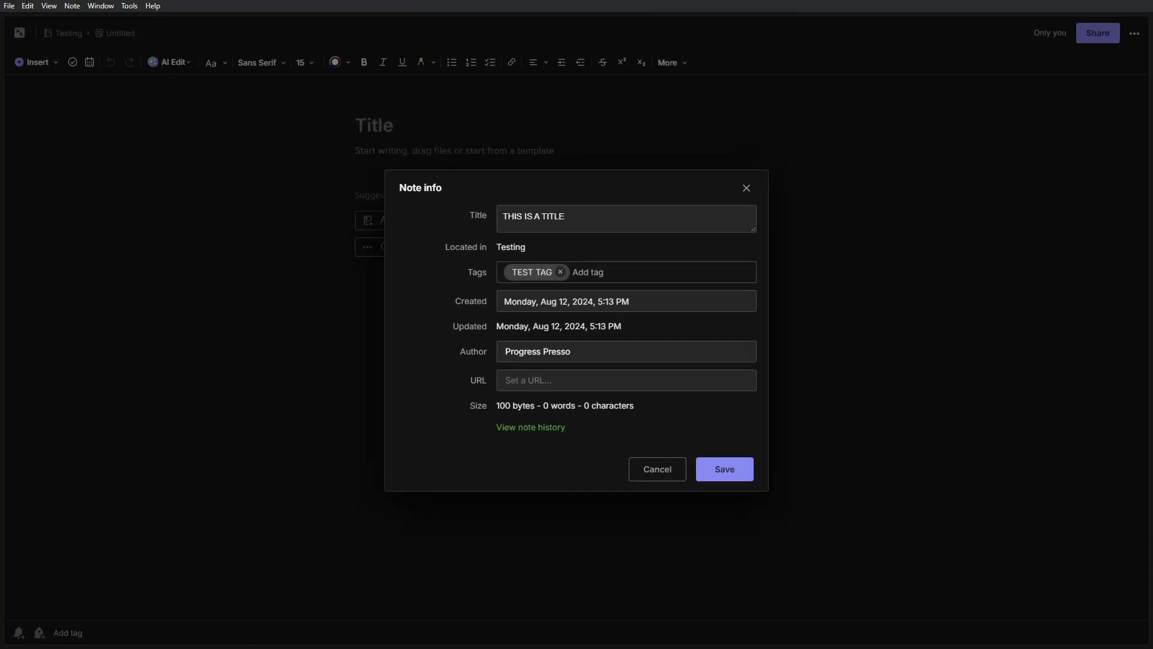
- Check the note's version history, then save the new title and TEST TAG tag
click(530, 427)
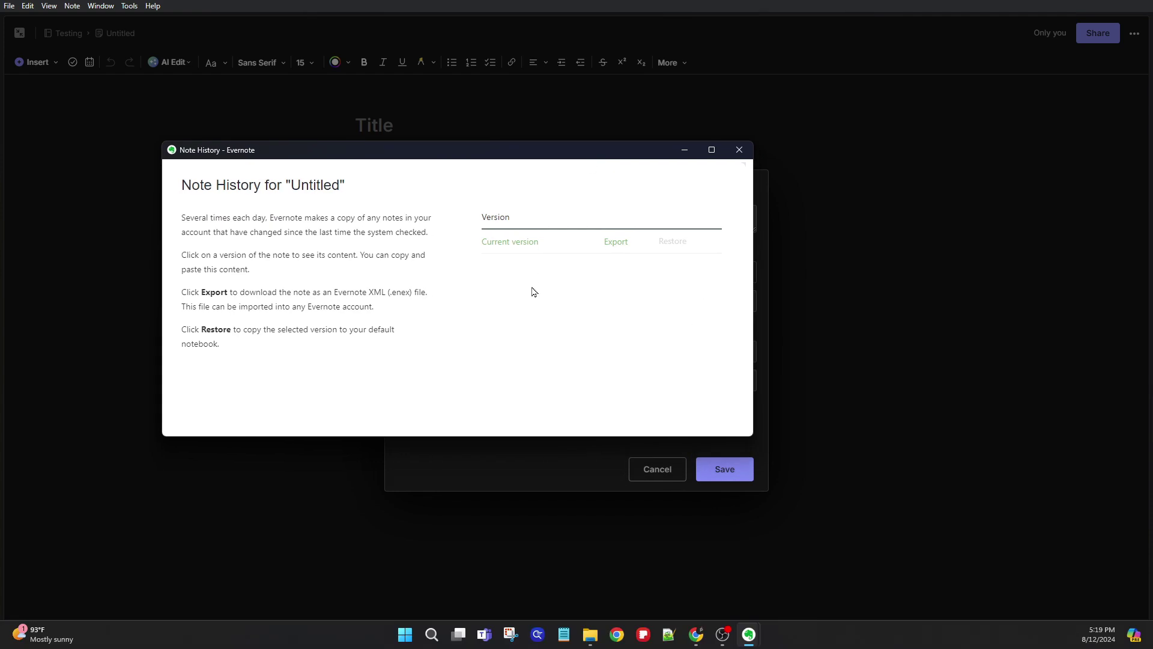
click(739, 150)
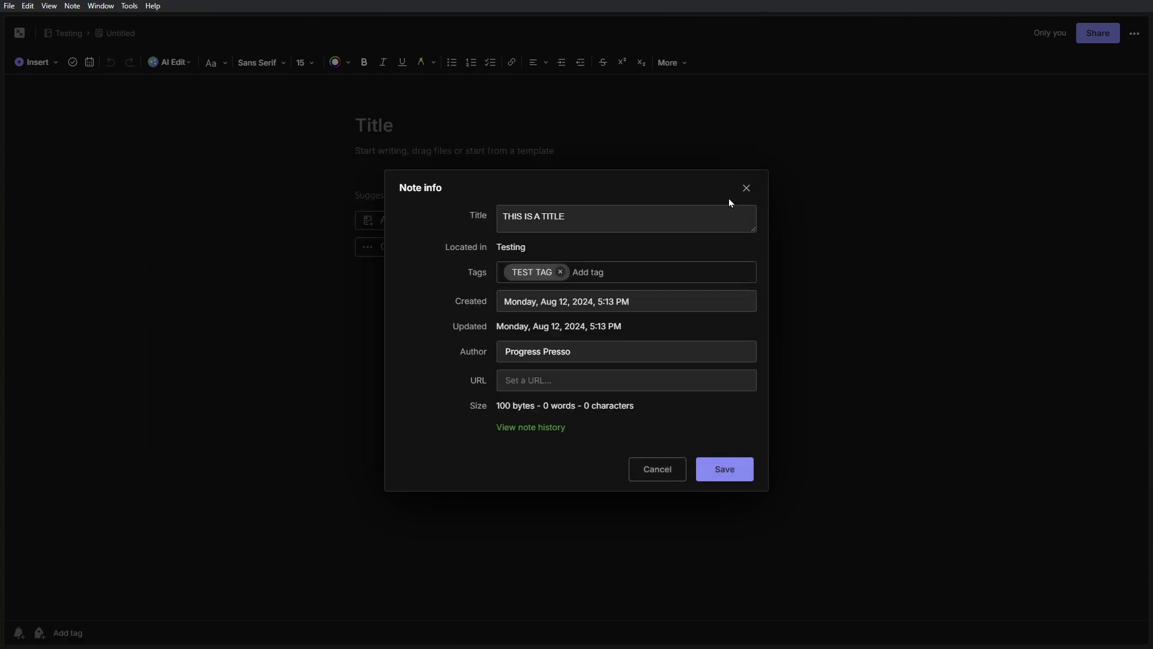
key(Return)
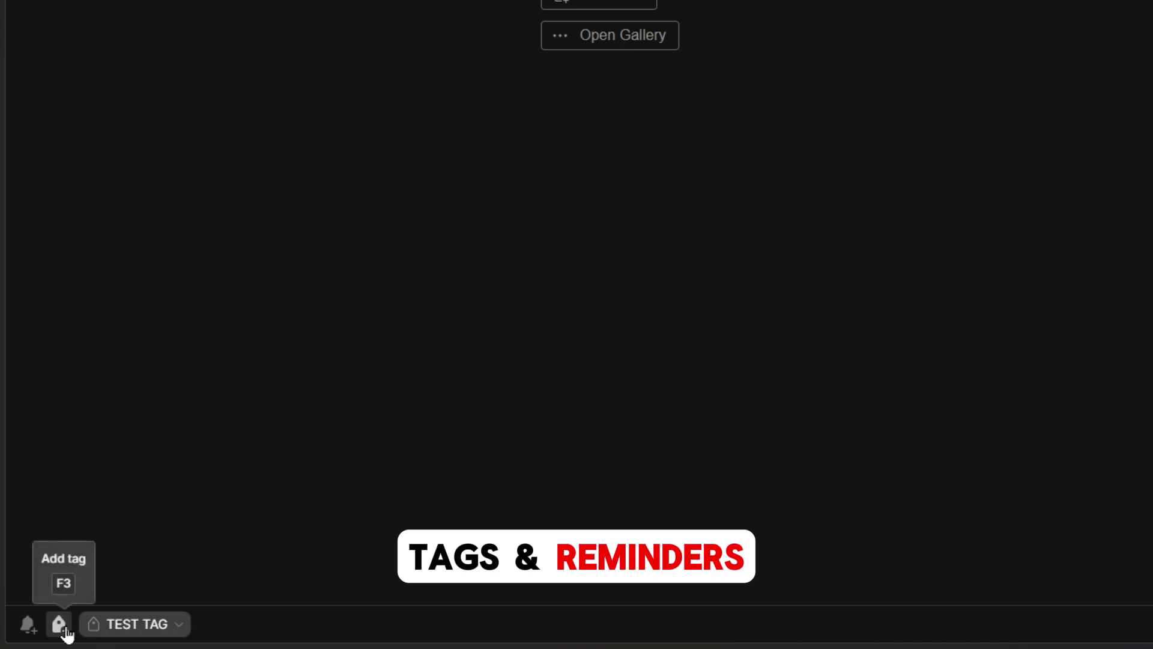
- Add a reminder for Aug 12 at 5:22 PM to the note
click(30, 626)
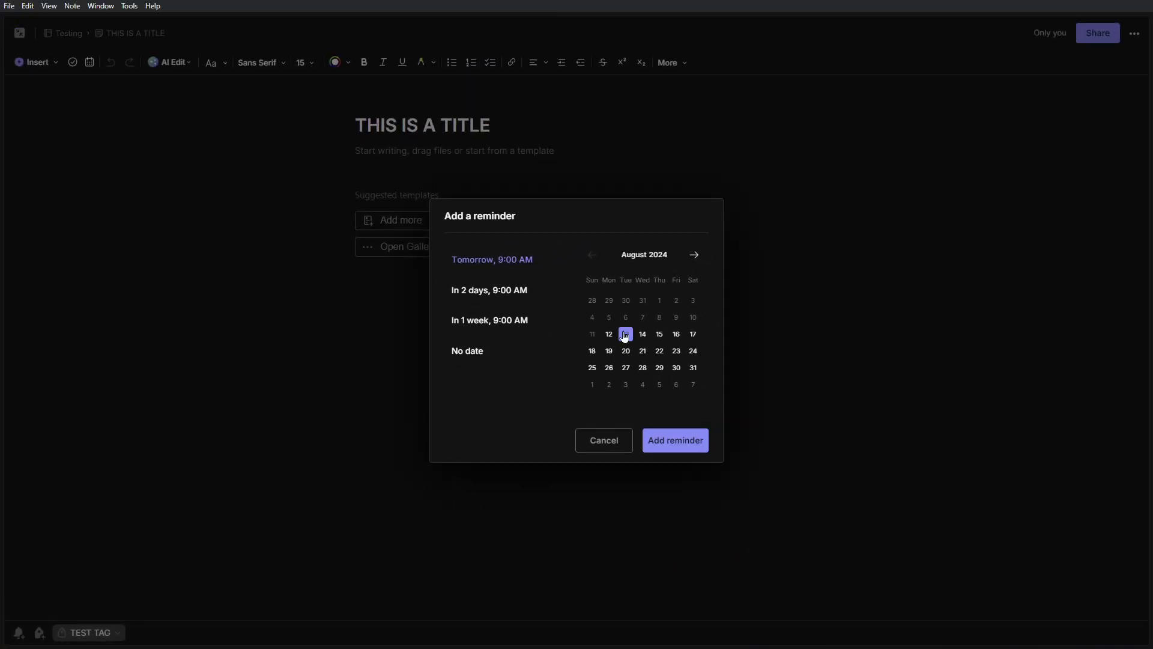
click(609, 335)
click(612, 318)
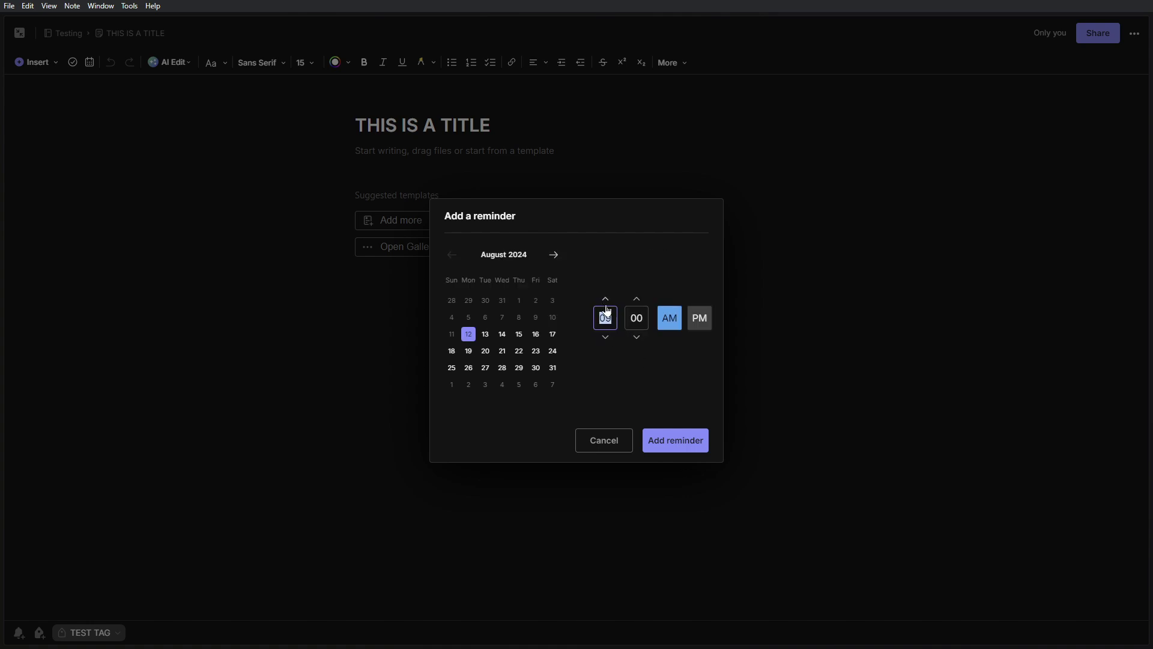
text(0)
click(630, 319)
text(22)
click(700, 325)
click(689, 440)
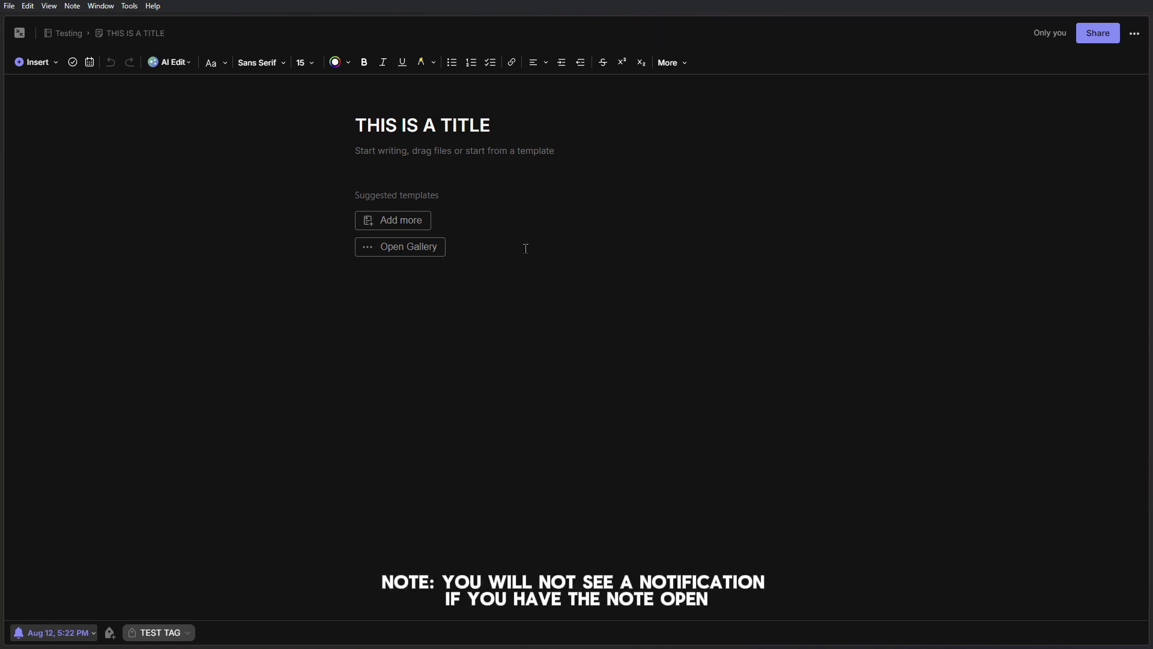
click(417, 156)
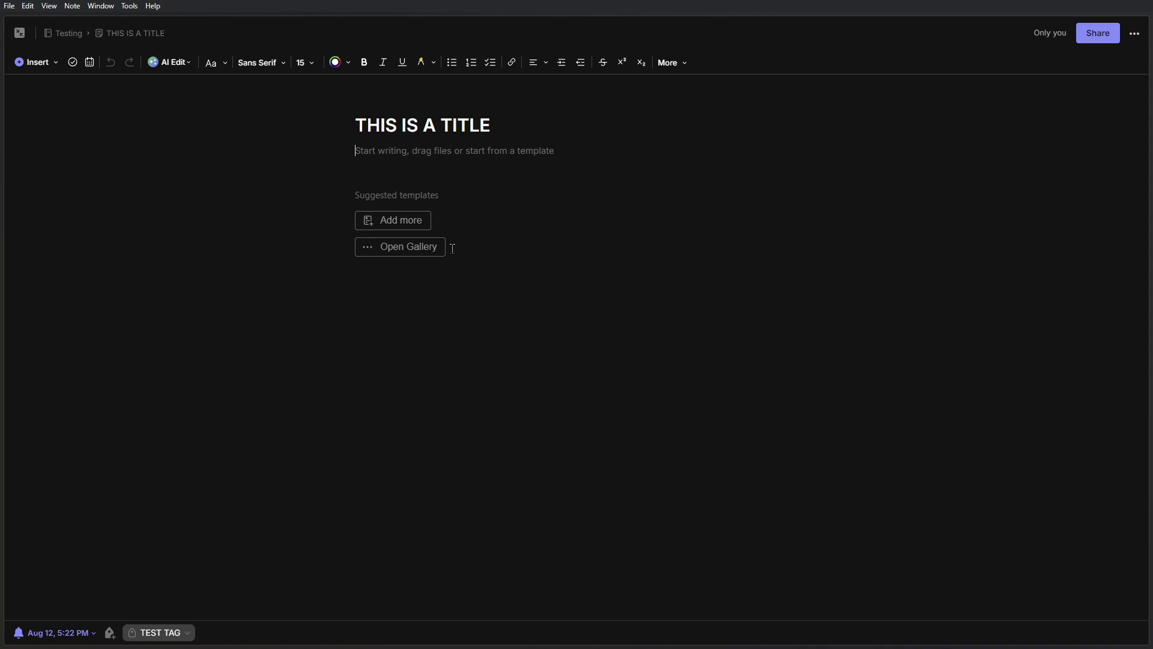
- Browse the template gallery's For Life, For School and For Work collections
click(411, 255)
click(550, 60)
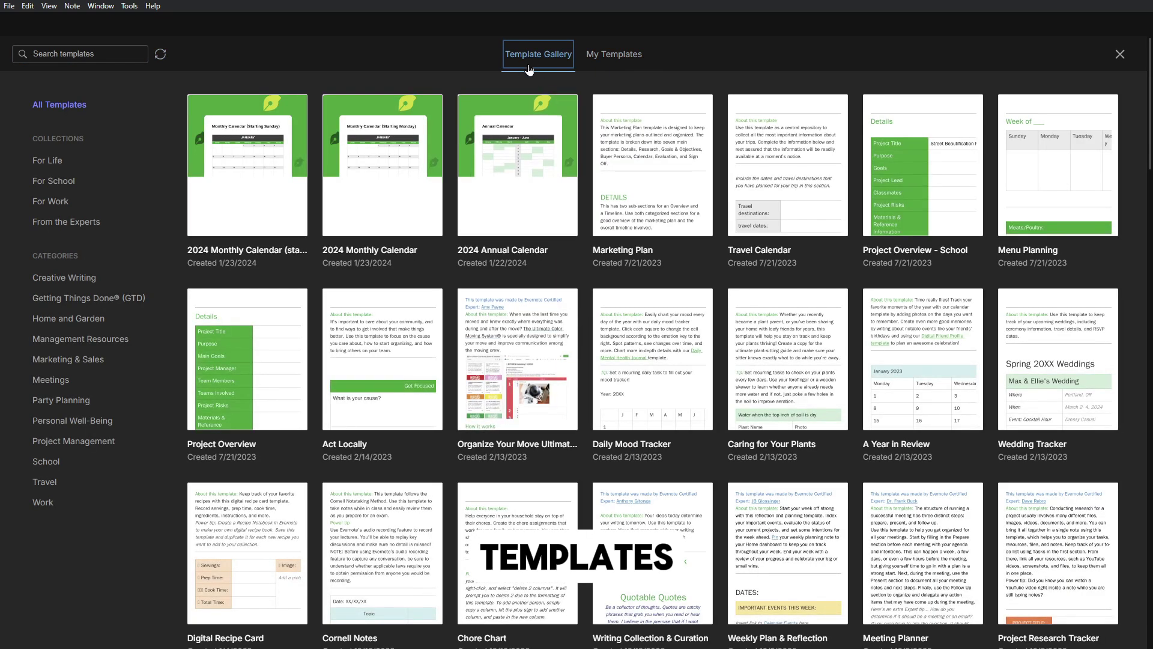
scroll(335, 227, down, 1)
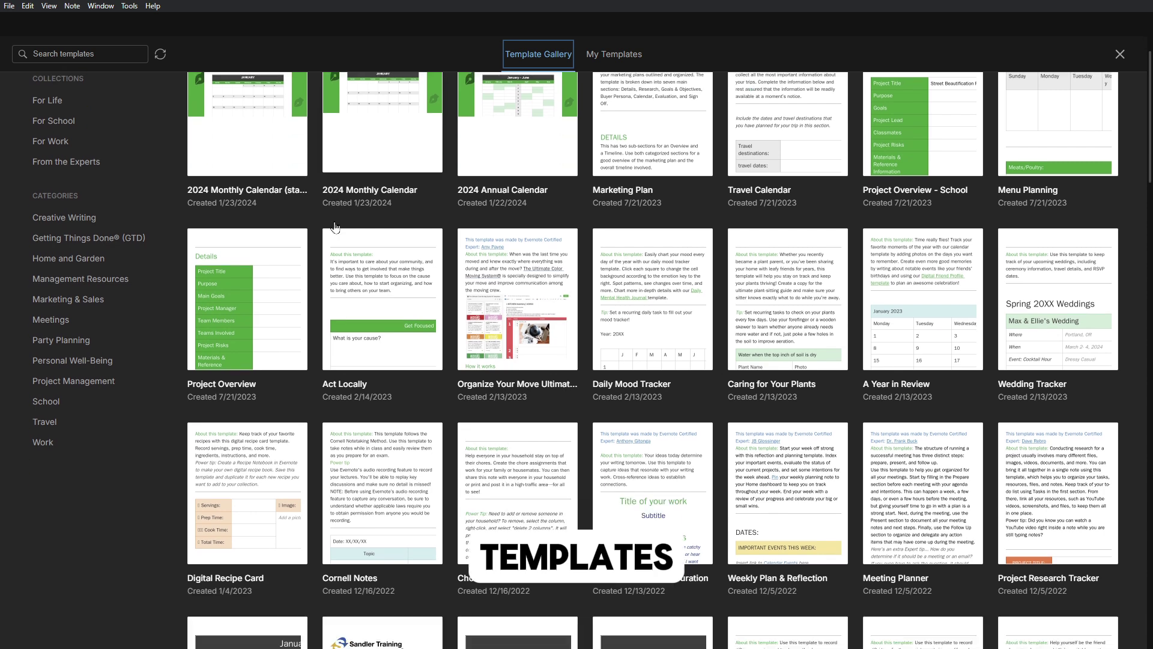
scroll(332, 225, up, 1)
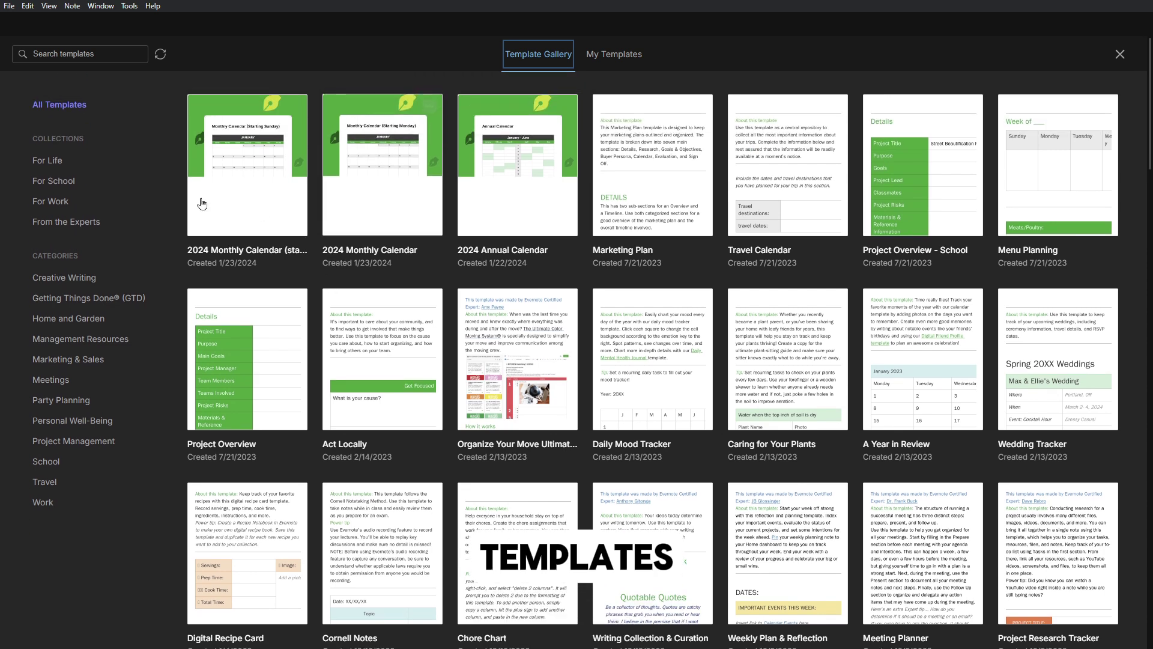
click(53, 162)
click(61, 183)
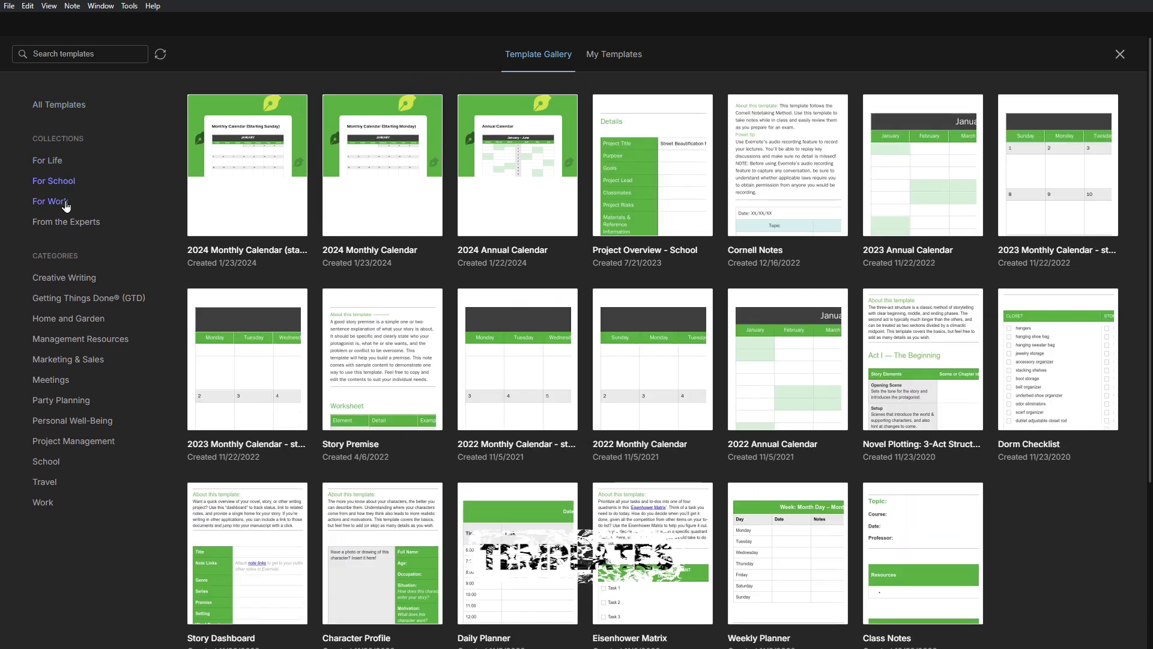
click(66, 206)
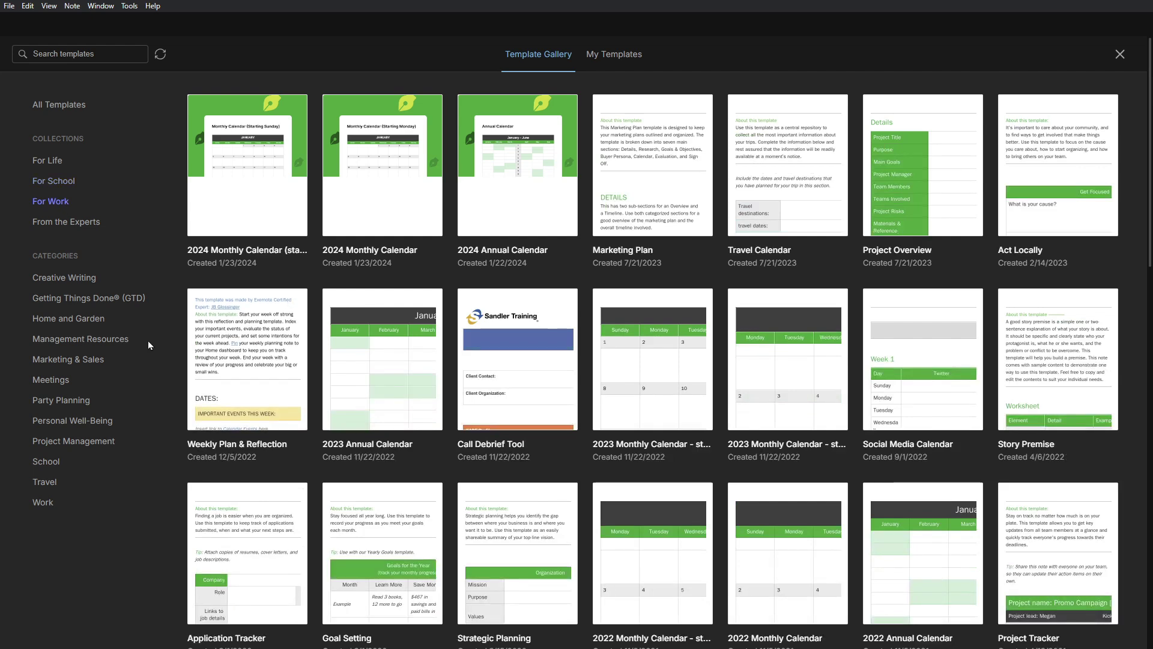
scroll(603, 387, down, 3)
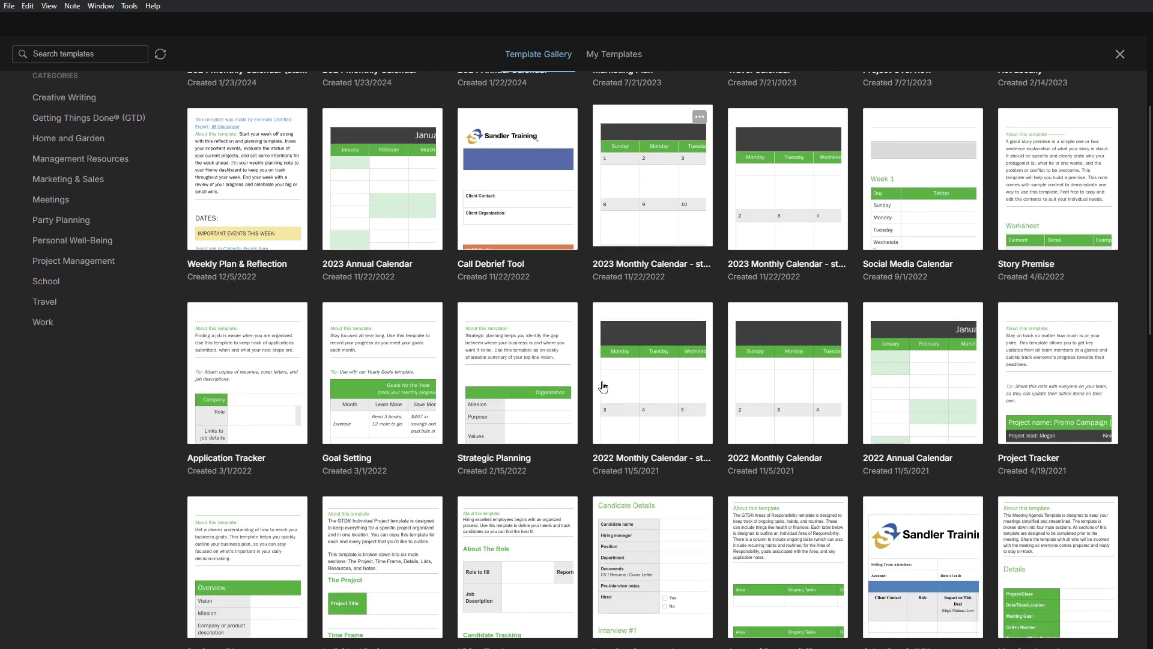
scroll(602, 418, down, 1)
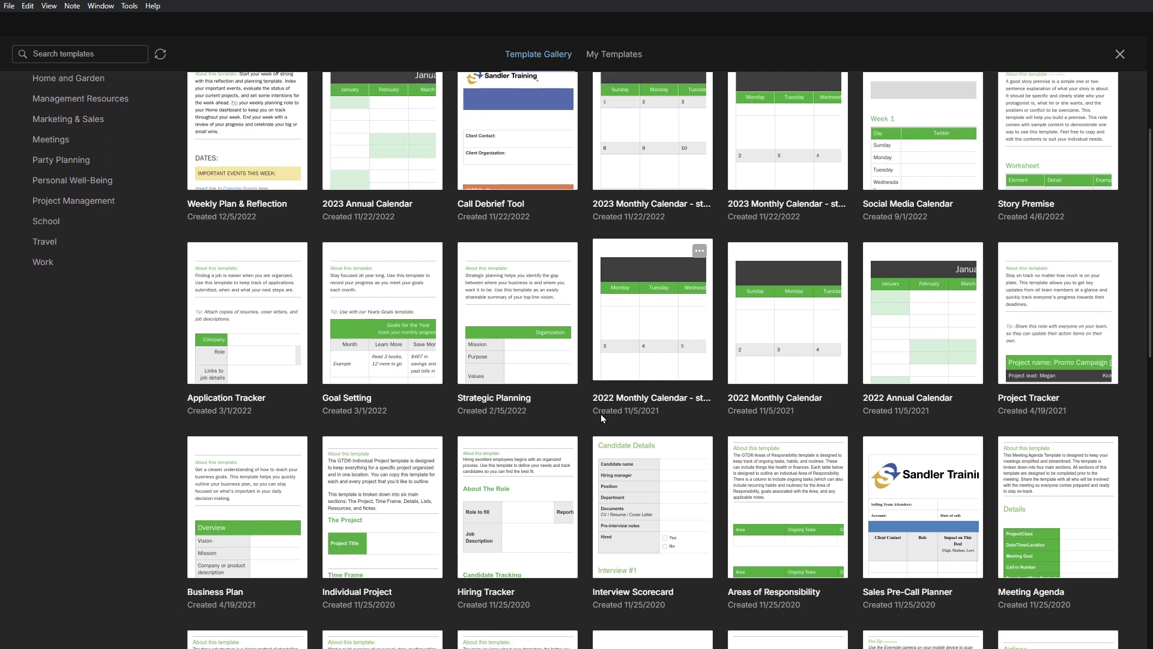
- Apply the Strategic Planning template and scroll through its tables and tips
click(533, 312)
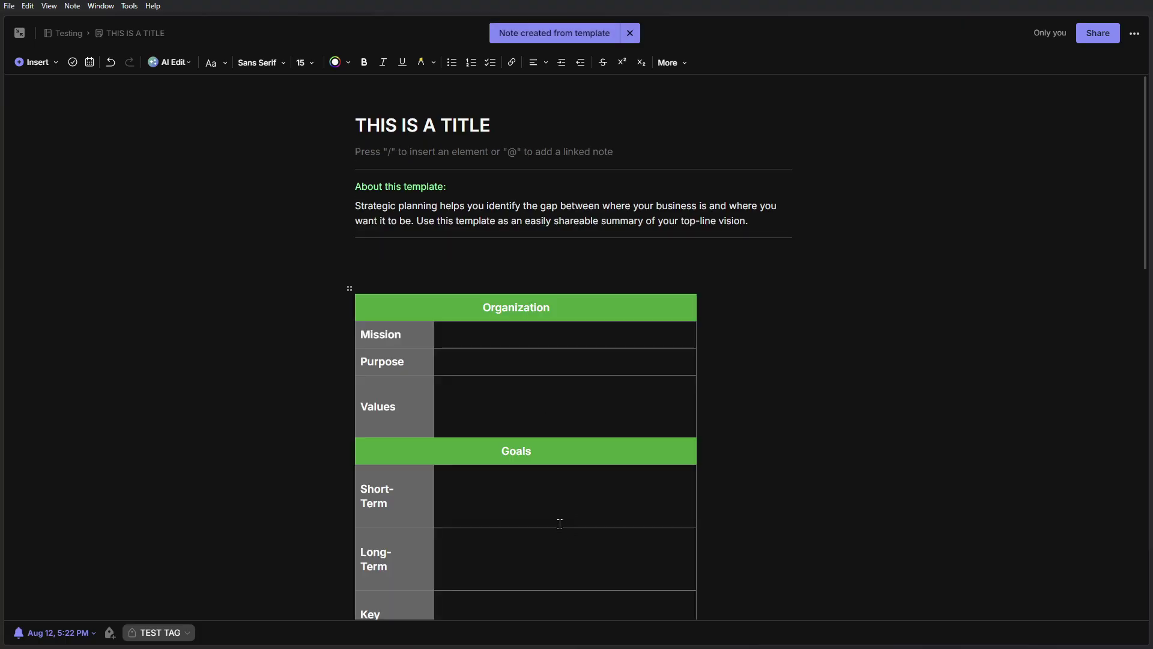
scroll(559, 523, down, 9)
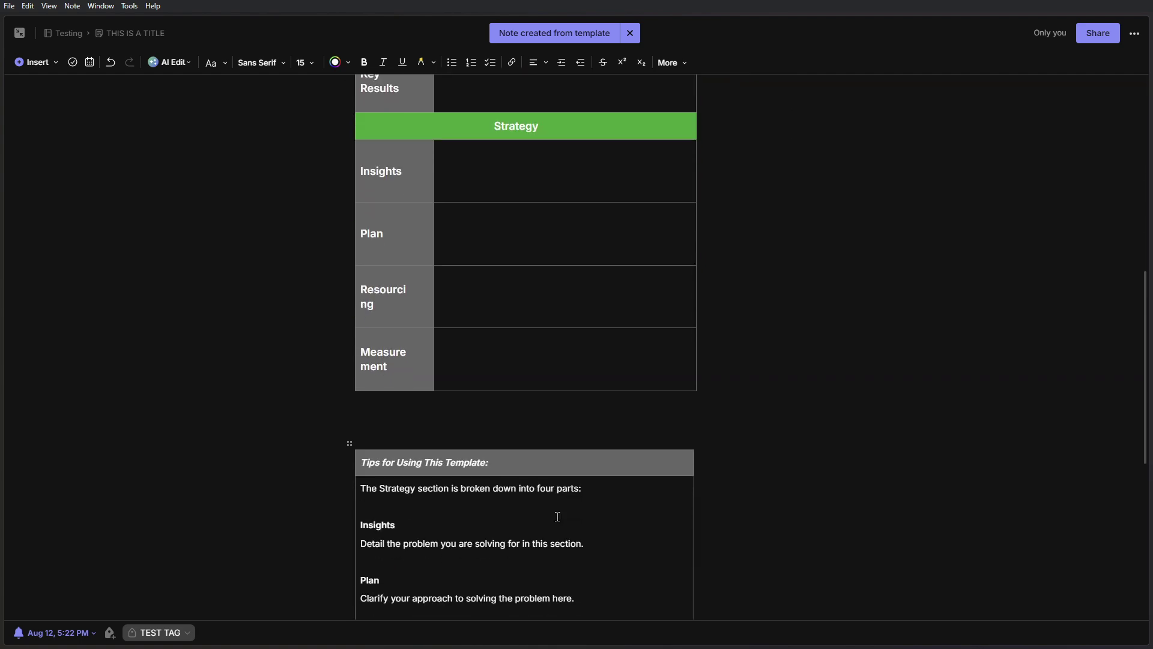
scroll(558, 517, down, 7)
scroll(557, 520, up, 3)
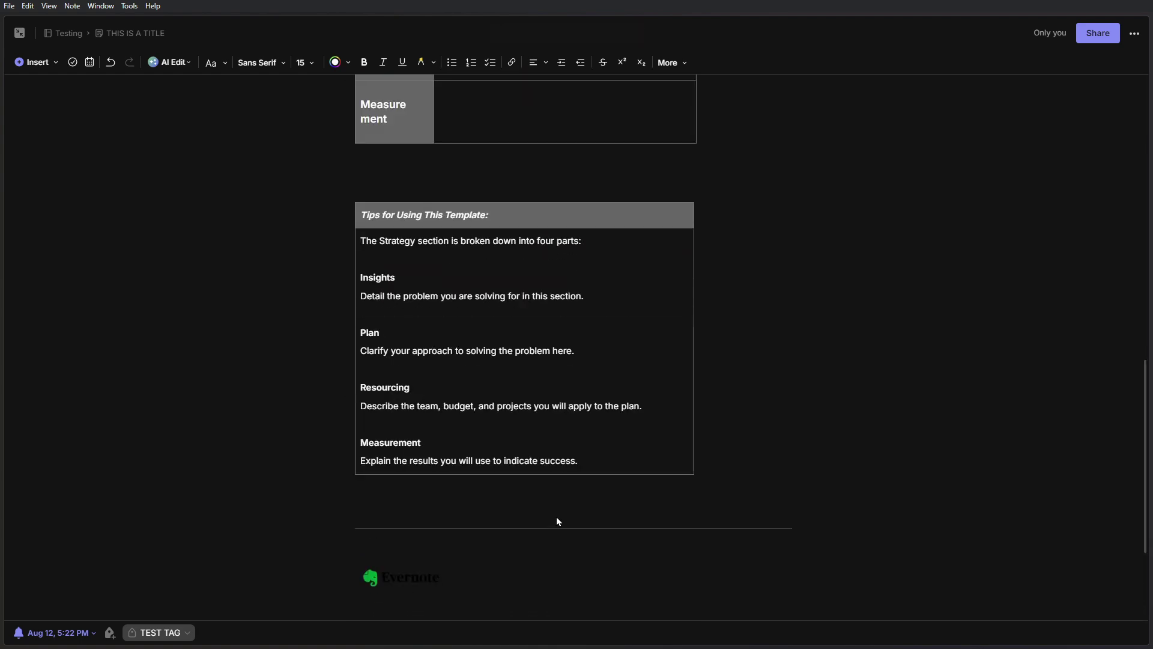
scroll(557, 517, up, 15)
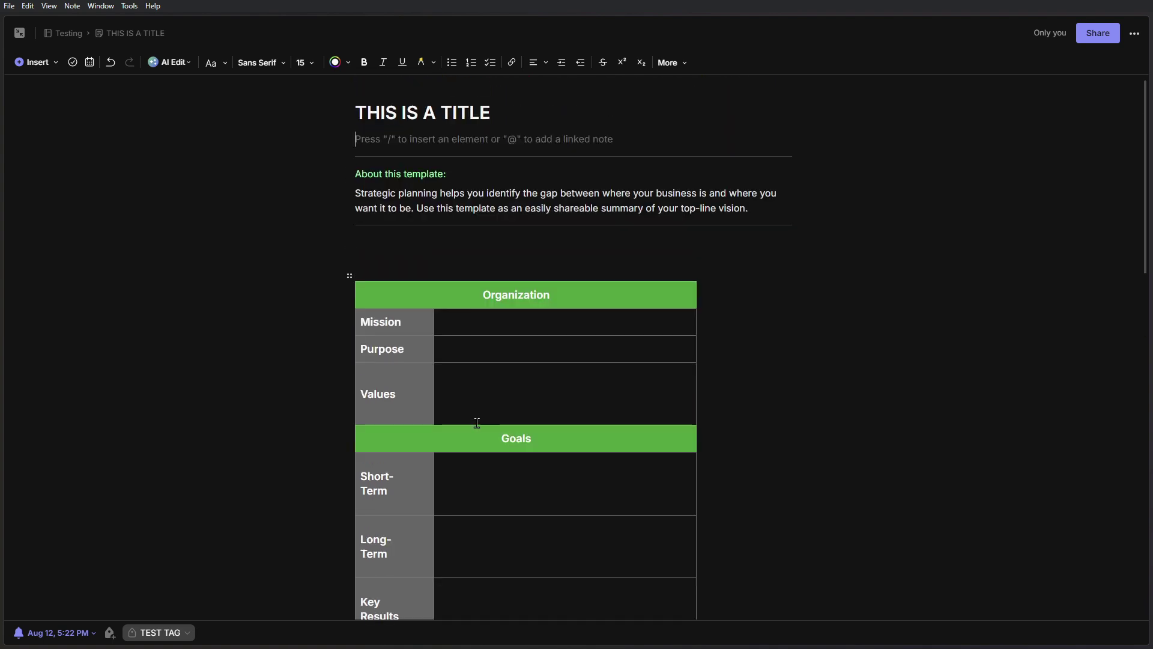
scroll(477, 423, up, 1)
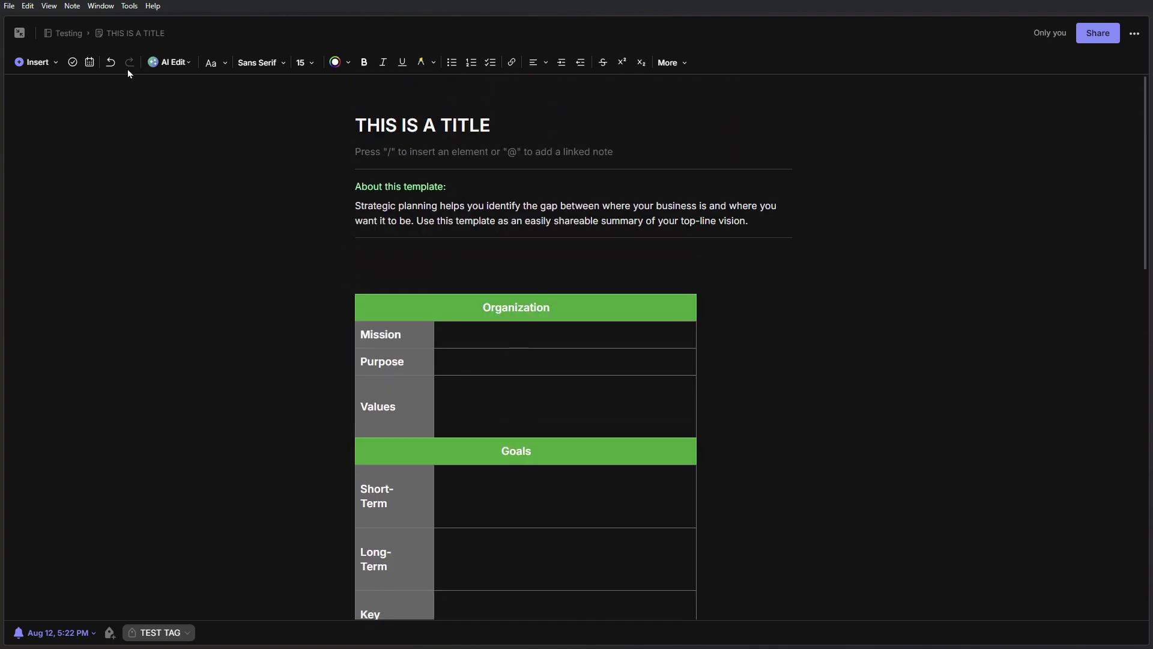
- Undo the Strategic Planning template and look at My Templates in the gallery
click(112, 63)
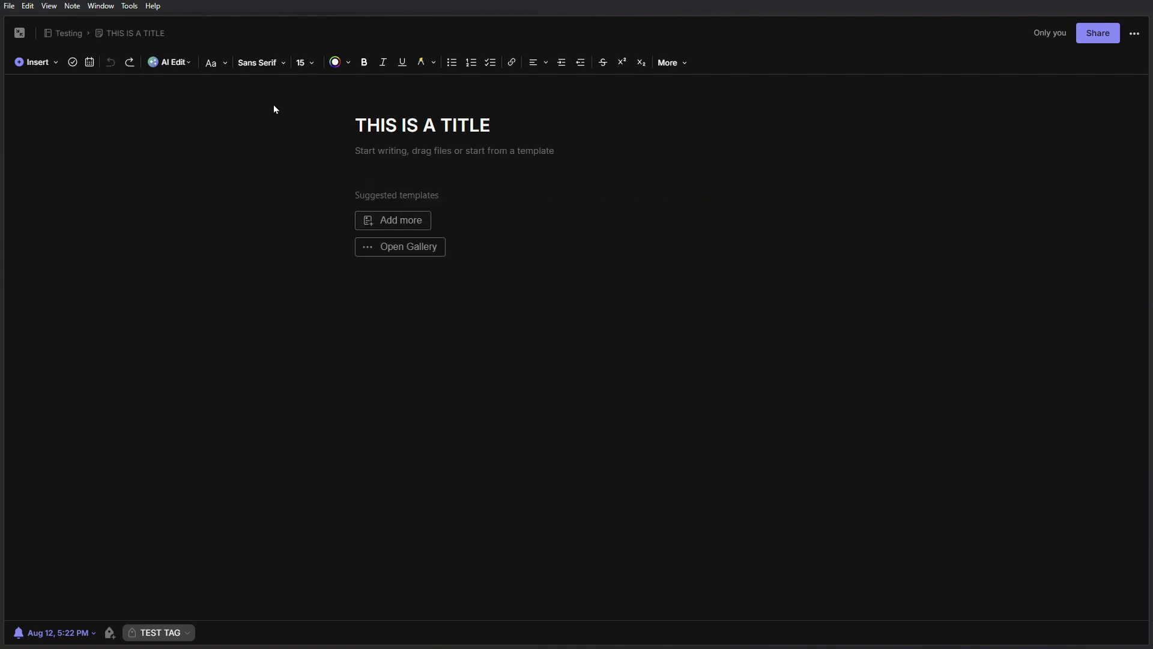
click(435, 247)
click(611, 55)
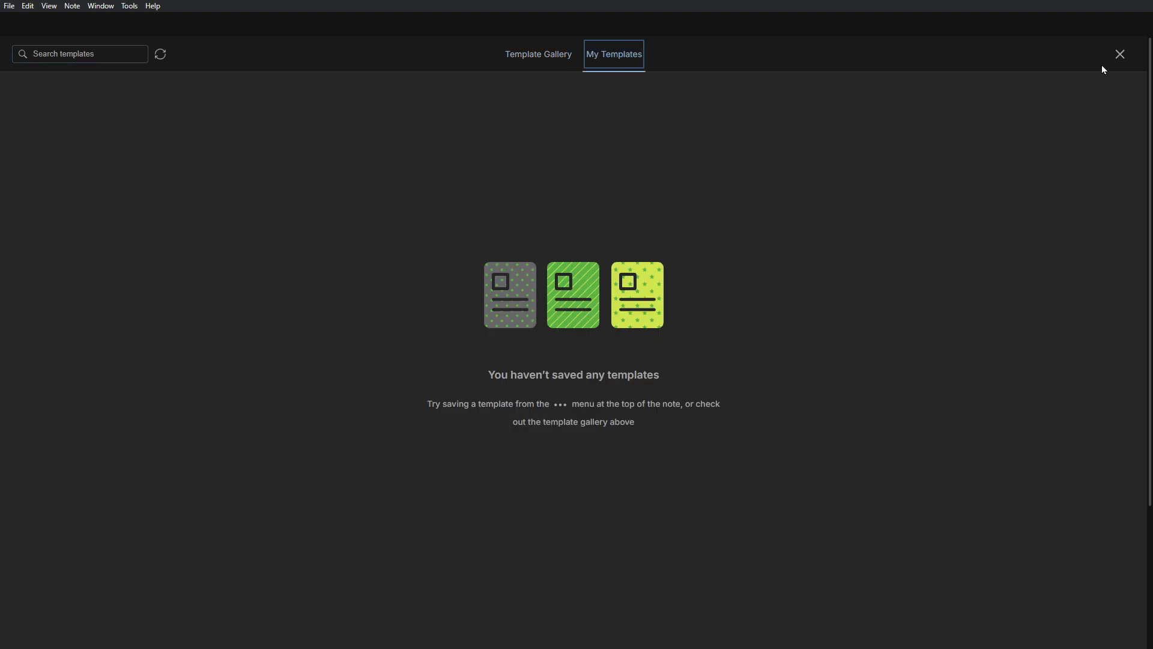
click(1120, 55)
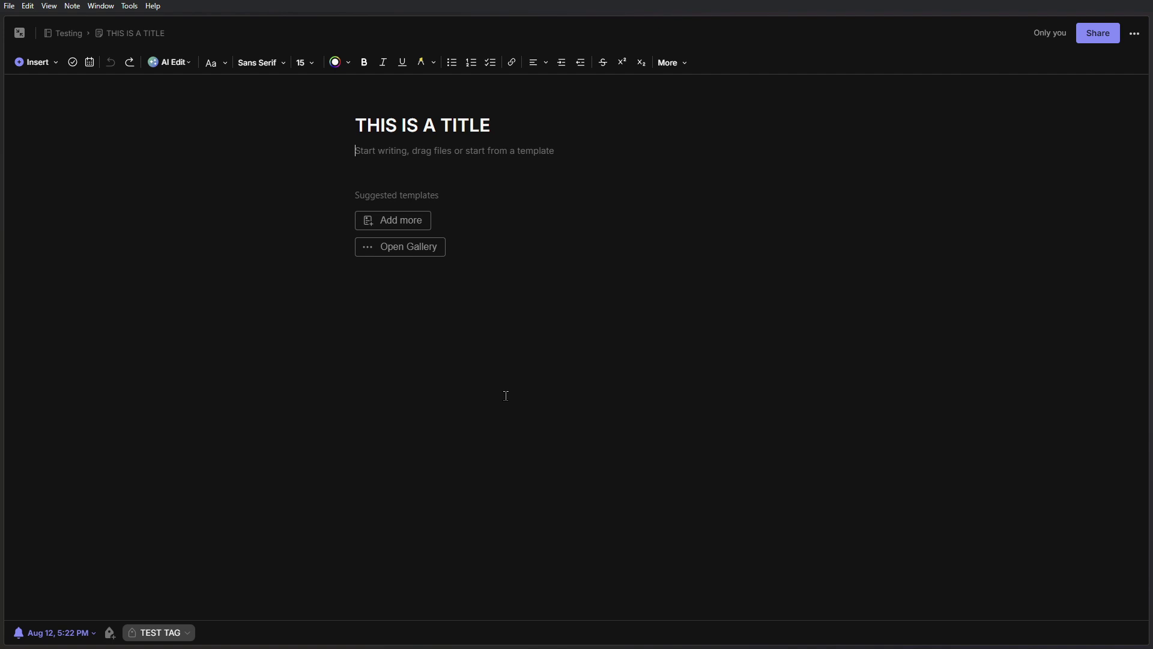
- Look at the Note width option in the note actions menu, then return to the body
click(1136, 36)
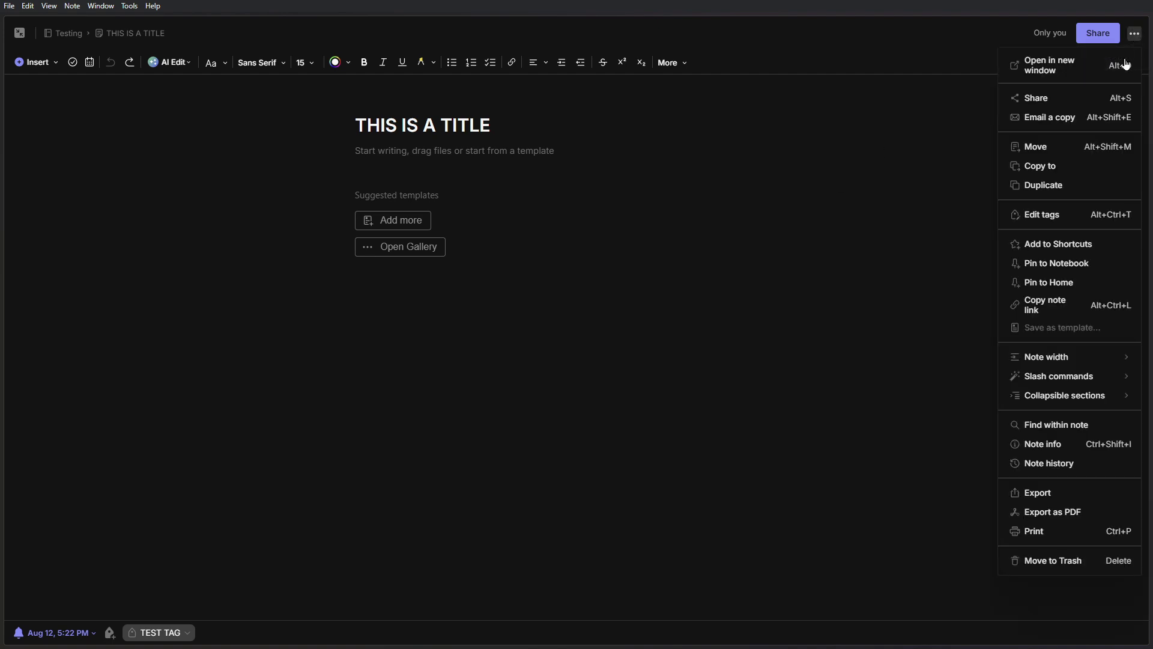
mouse_move(1078, 350)
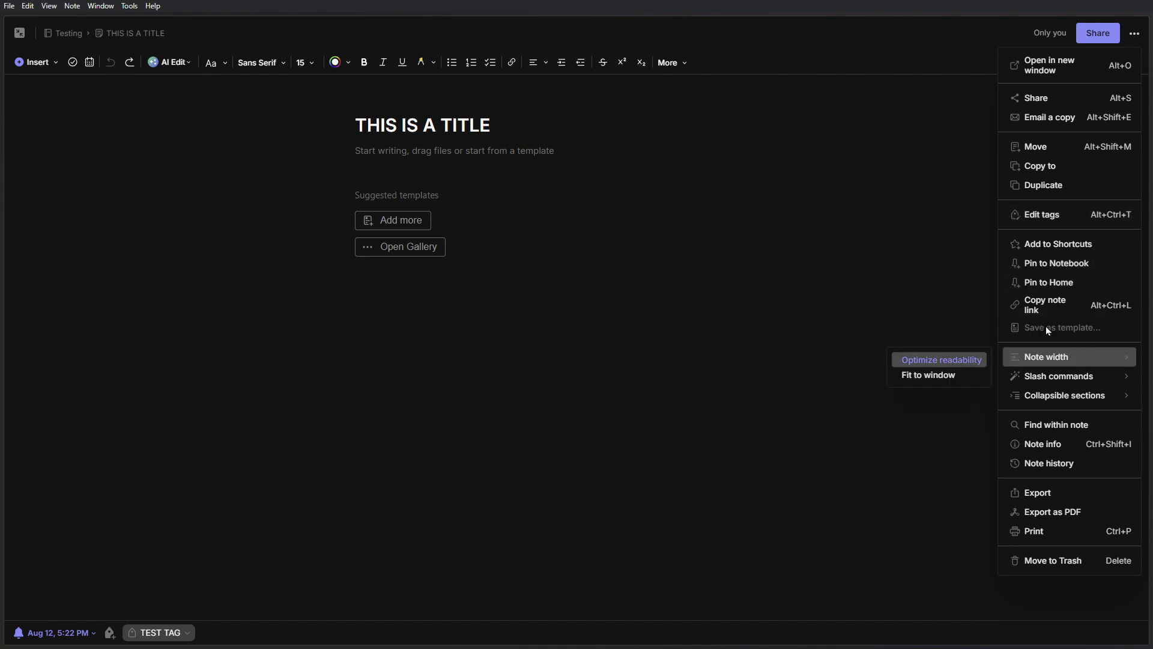
click(403, 153)
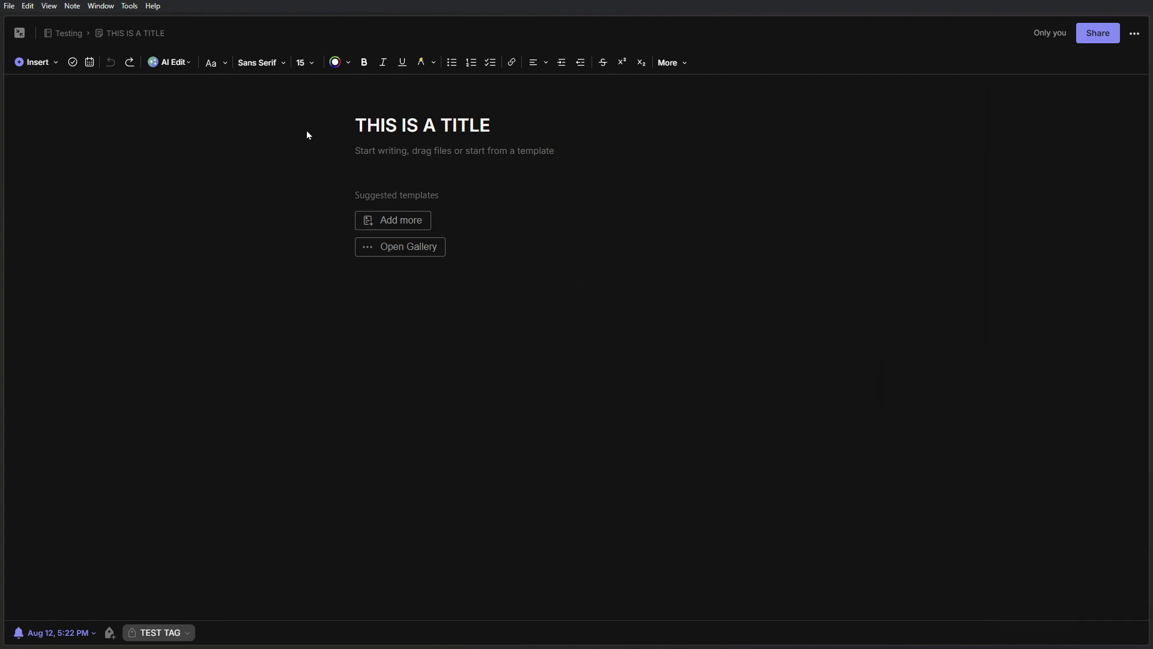
- Add large headers HEADING 1 and HEADING 2 below the title
text(/H)
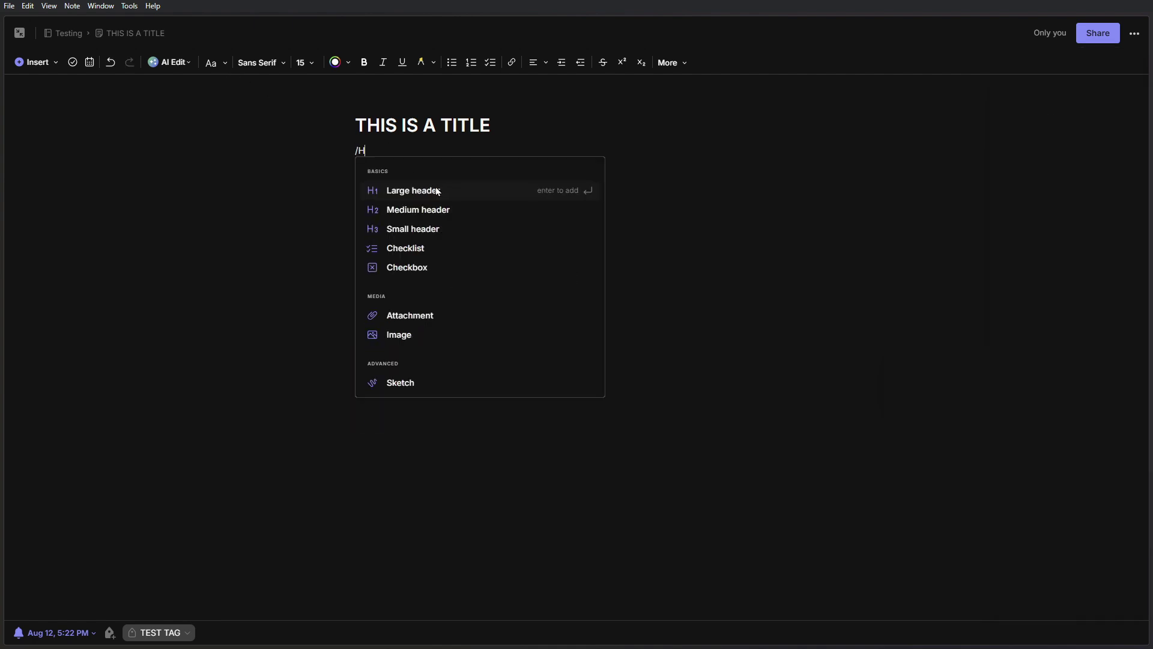
click(437, 191)
text(HEADING 2)
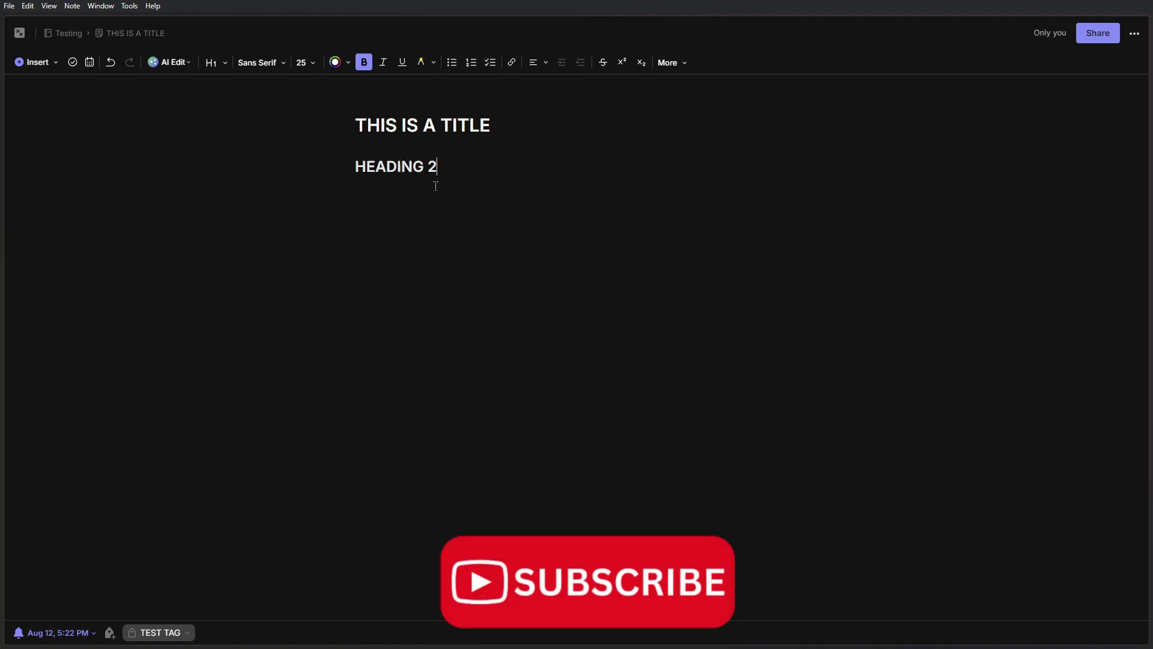
key(BackSpace)
drag(435, 174, 359, 176)
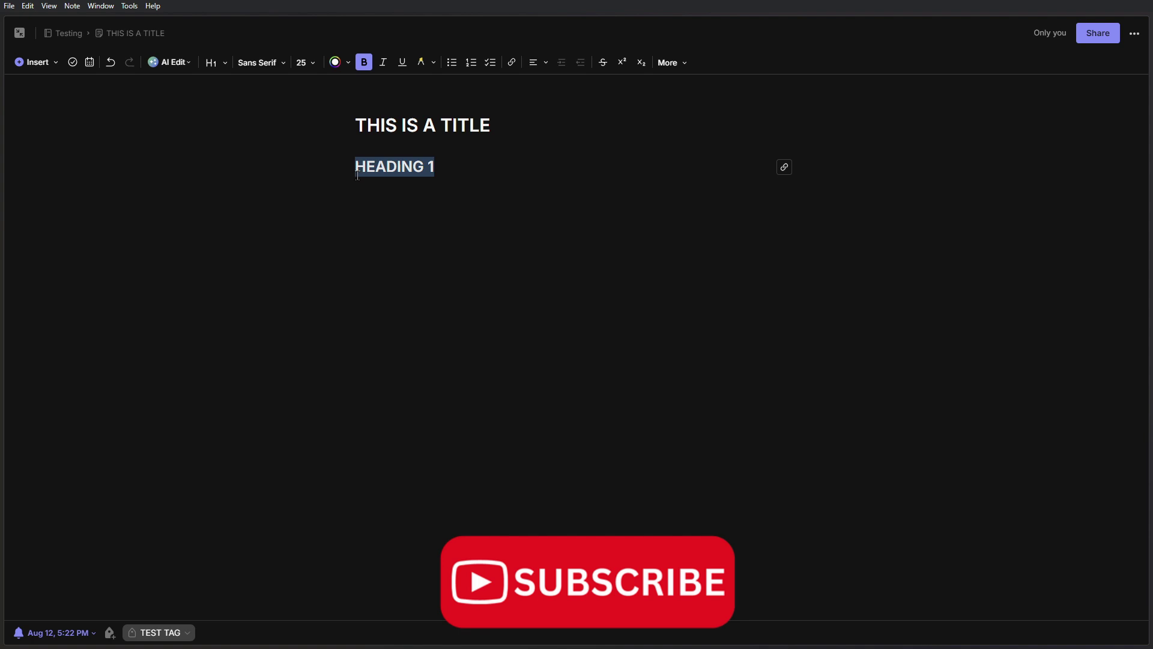
key(ctrl+c)
click(459, 169)
key(Return)
key(ctrl+v)
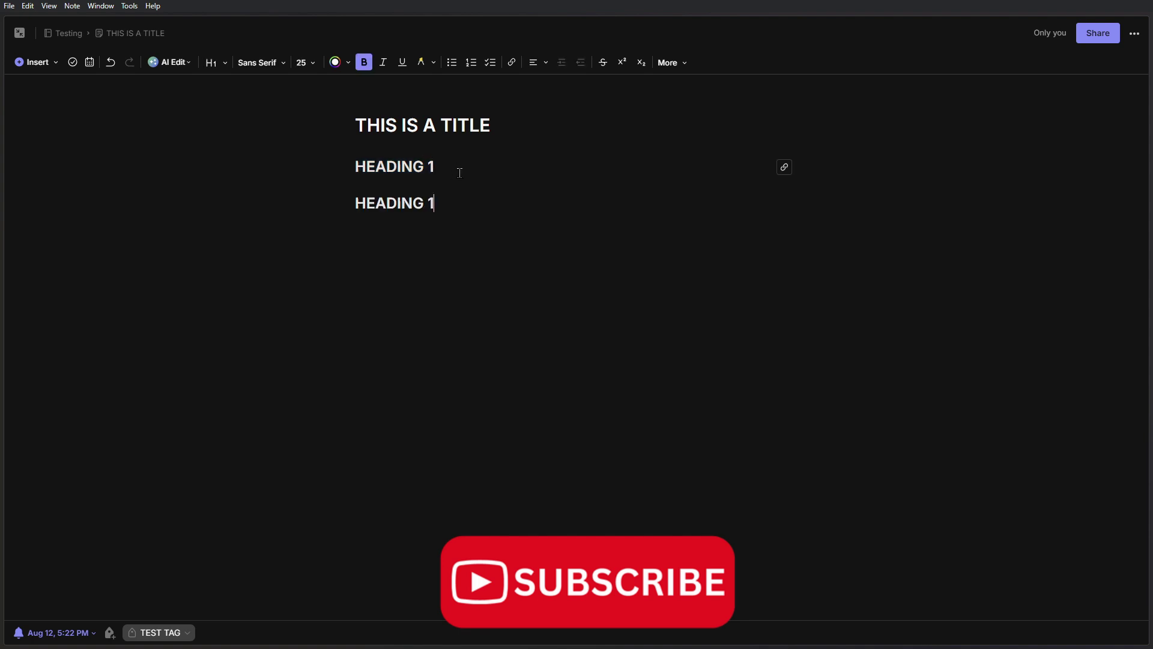
key(BackSpace)
text(2)
- Start saving the note as a template, then cancel without saving
click(1133, 34)
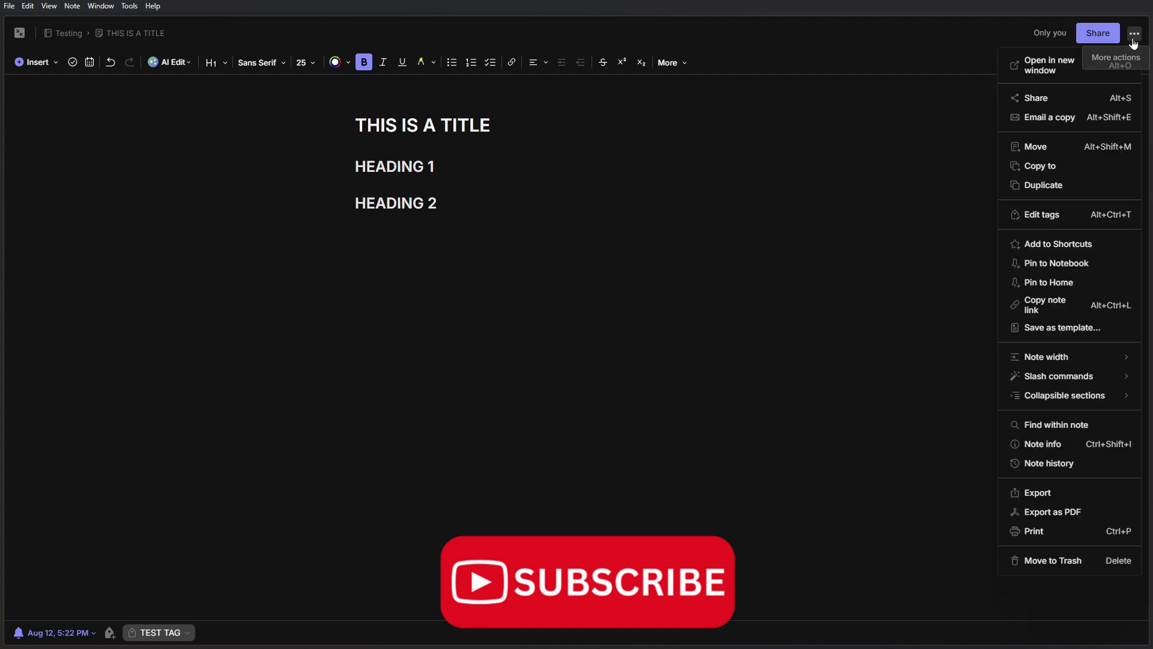
click(1099, 327)
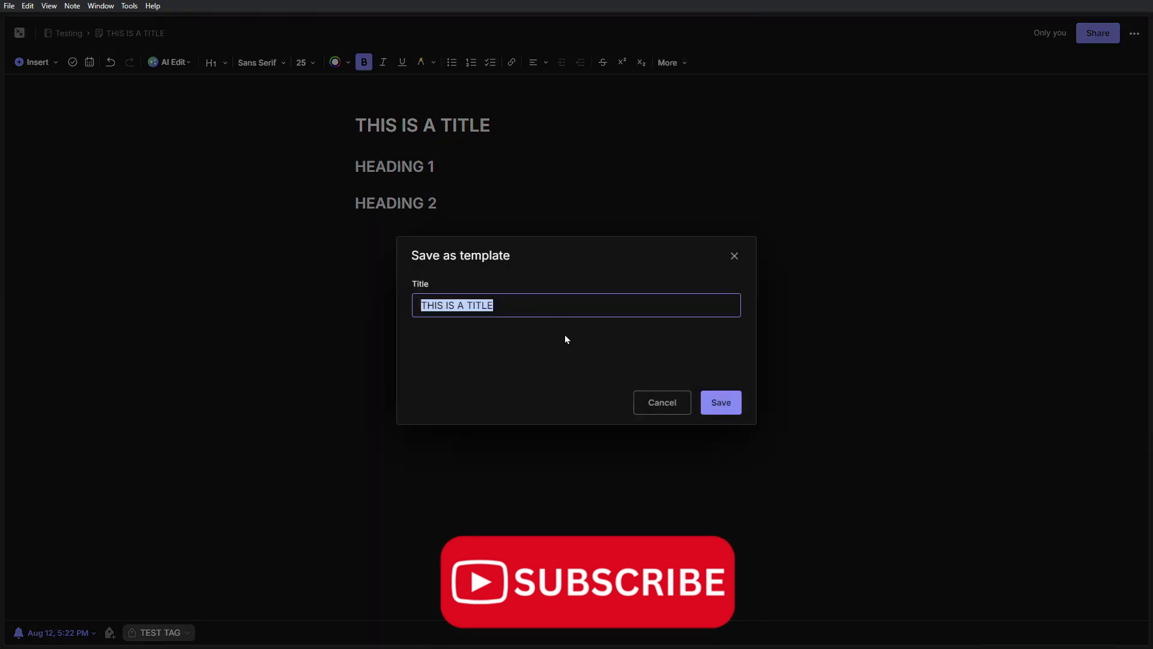
click(654, 407)
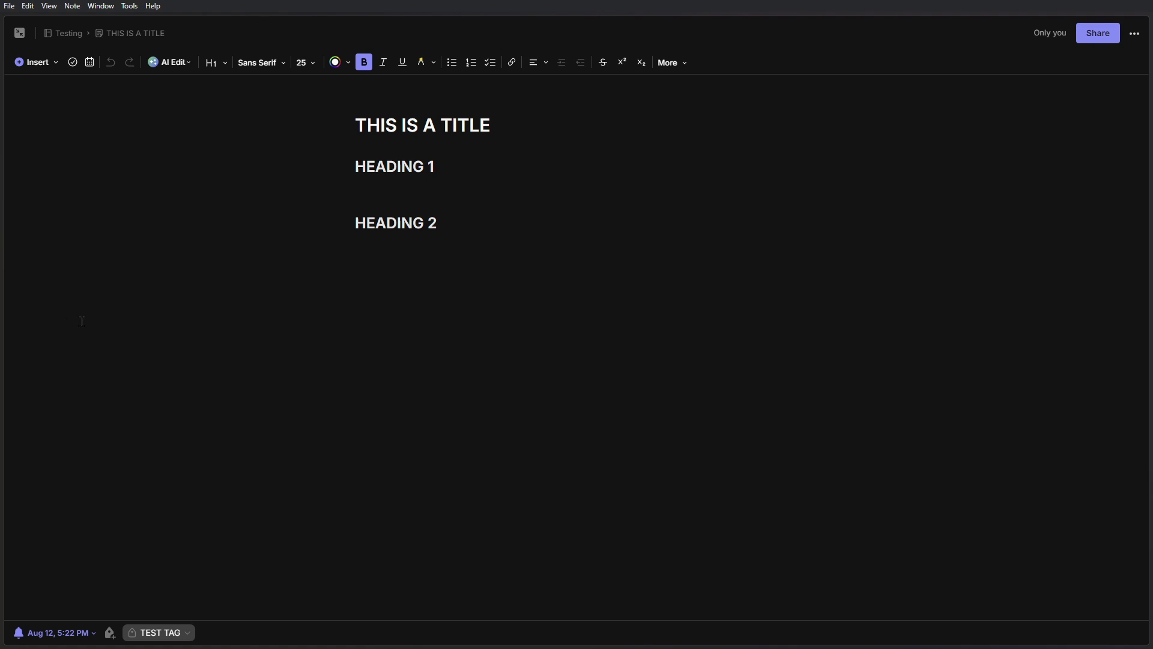
- Browse the slash suggestions on the blank line between the headings, then remove the slash and open the Insert list
click(56, 68)
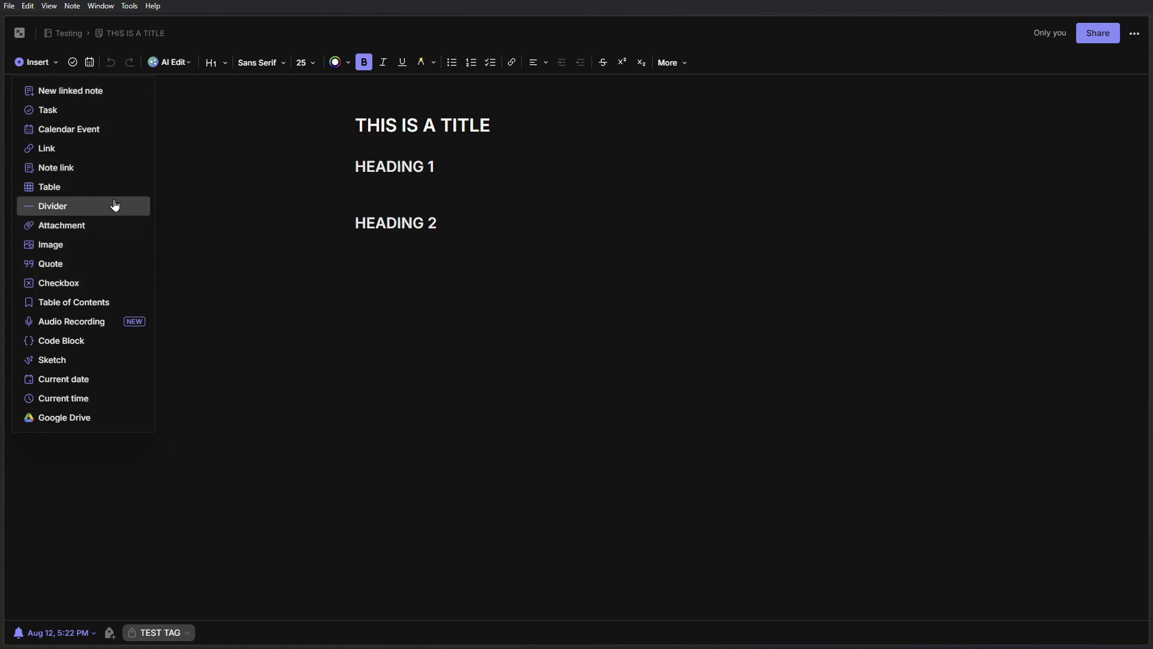
click(405, 197)
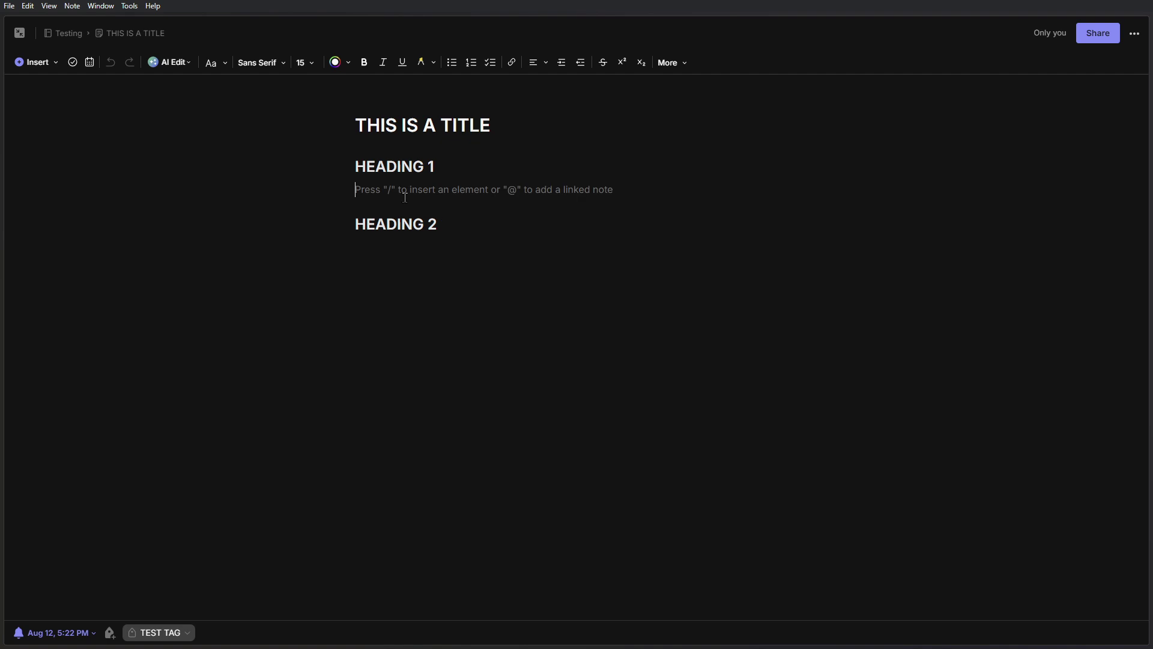
text(/)
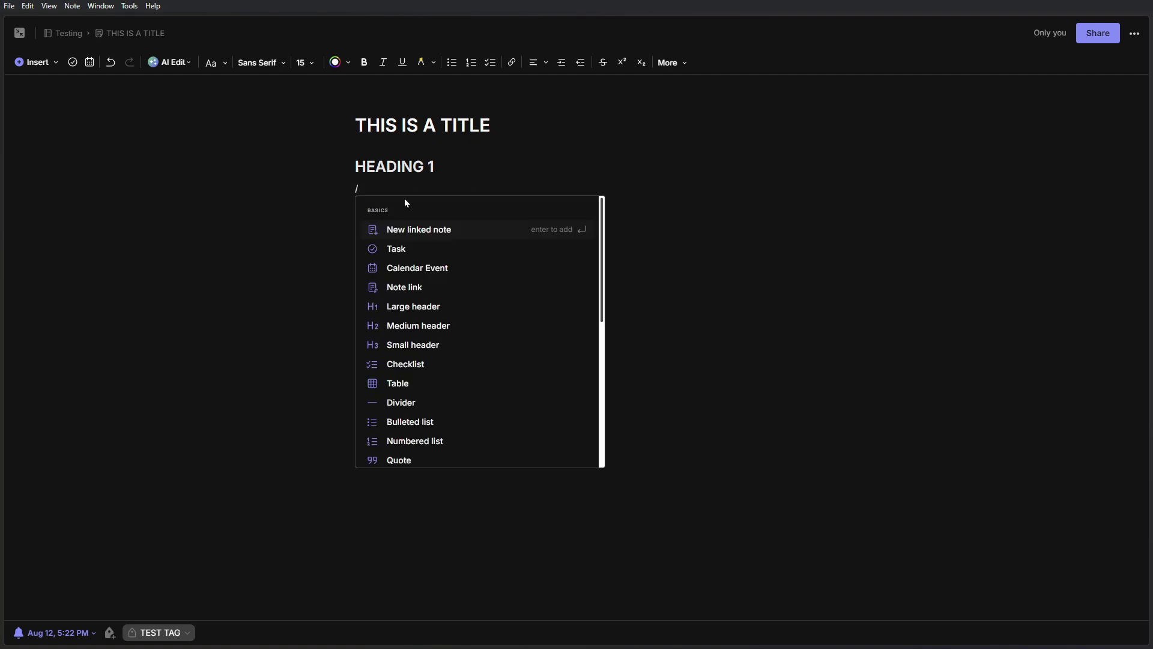
scroll(564, 298, down, 5)
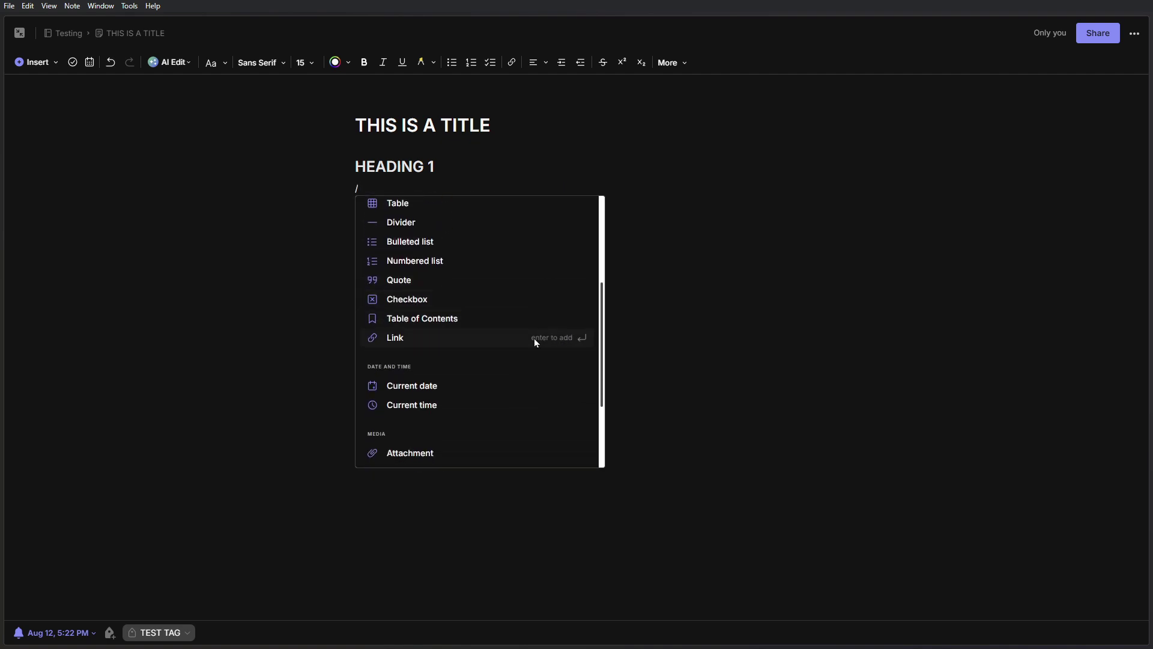
scroll(531, 340, down, 4)
scroll(452, 290, up, 10)
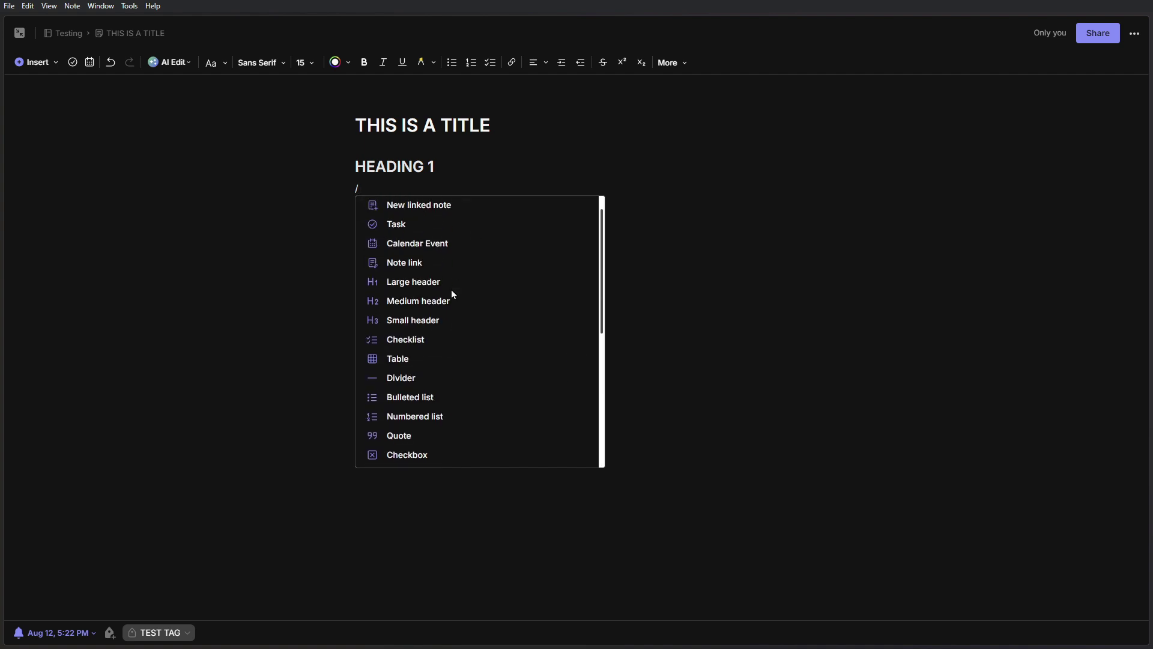
key(BackSpace)
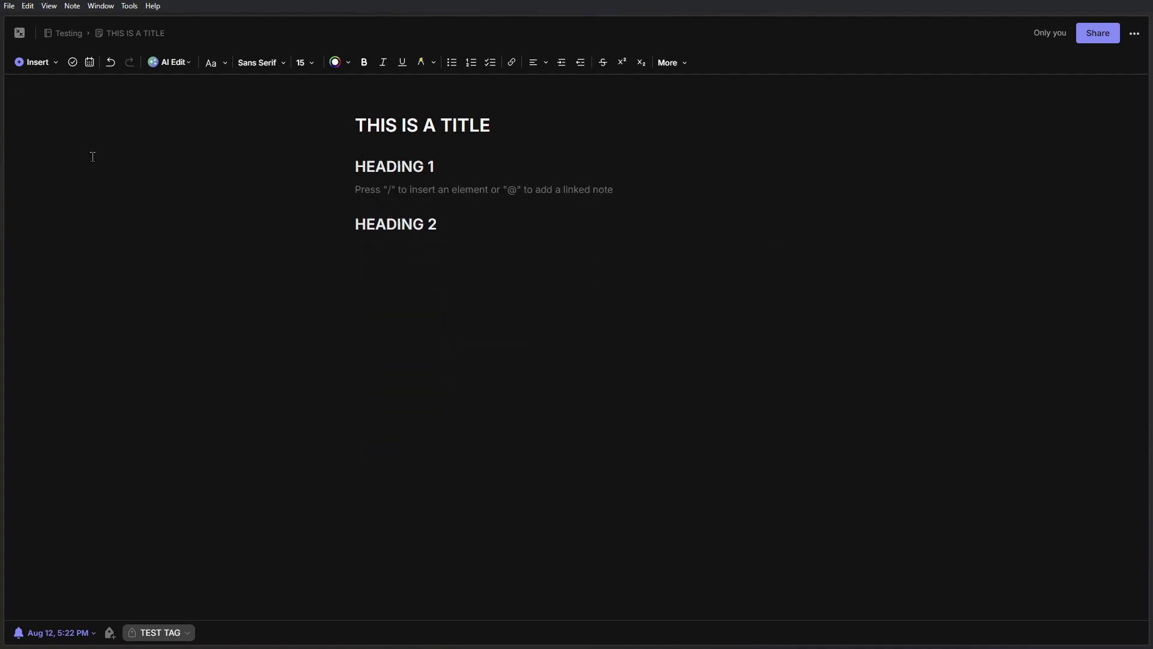
click(53, 68)
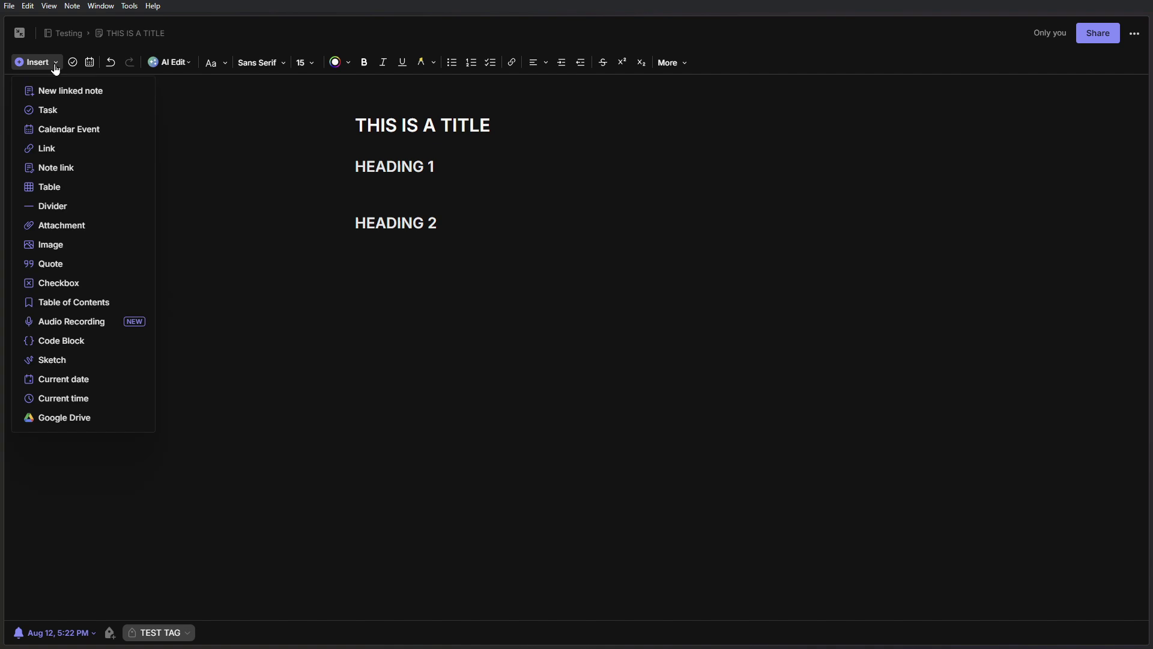
- Create a linked note titled 'LINKED NOTE 1' whose body starts 'THIS IS A LINKED NOTE'
click(103, 96)
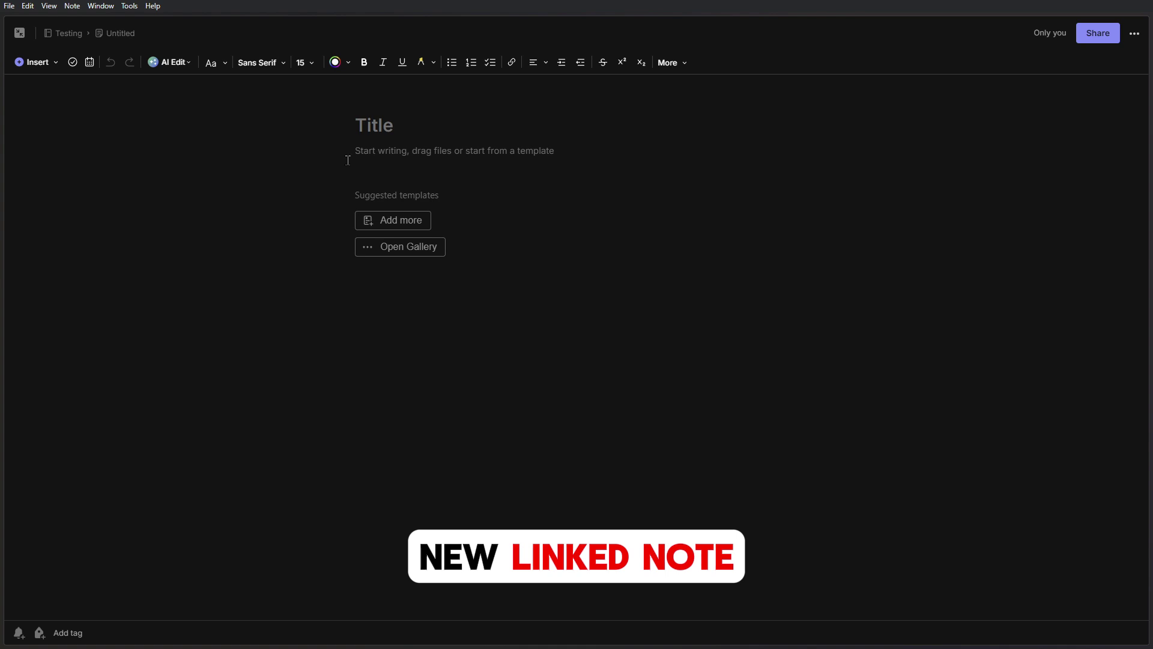
click(388, 131)
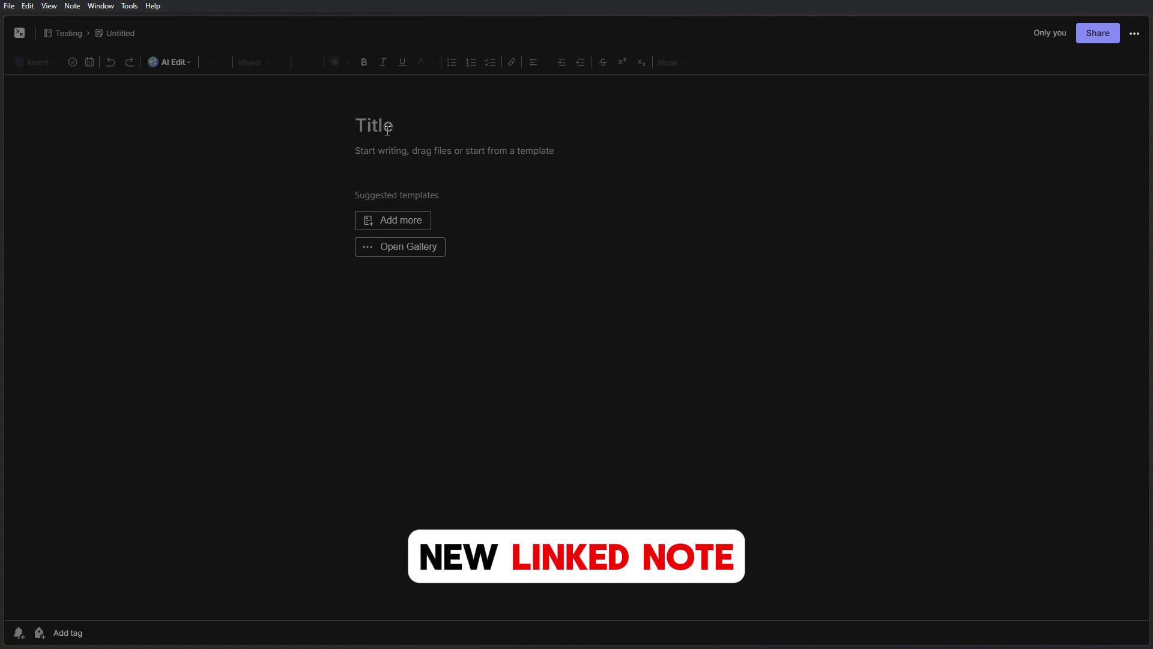
text(LINKED ONE)
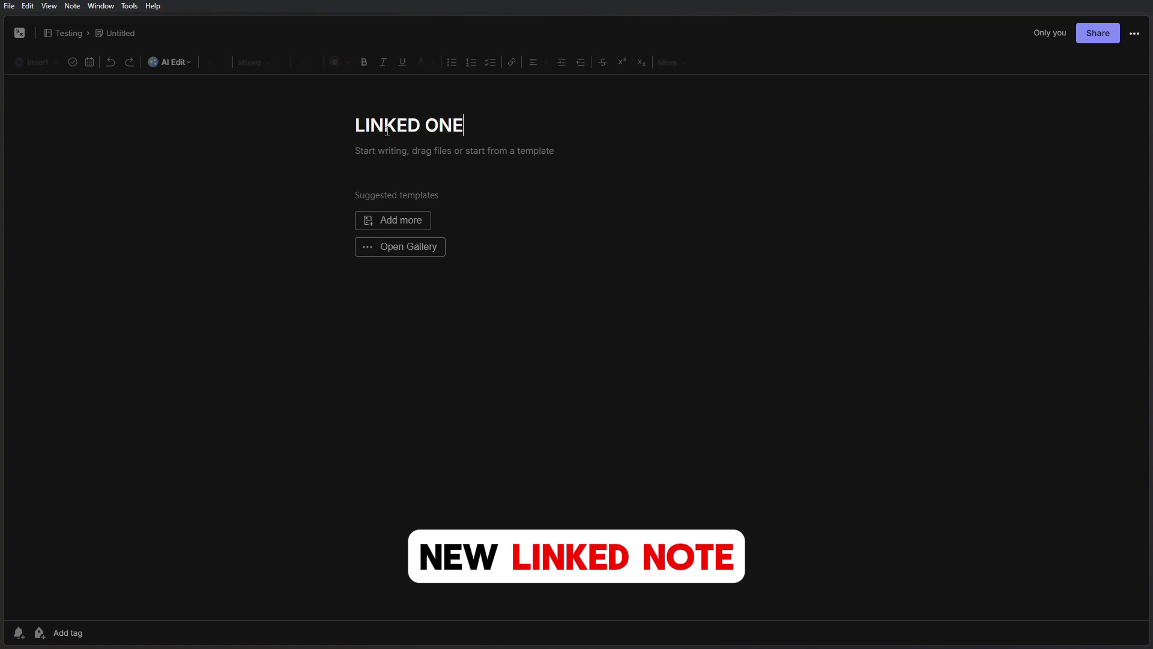
key(BackSpace)
key(BackSpace)
key(BackSpace)
text(NOTE 1)
key(Return)
text(T)
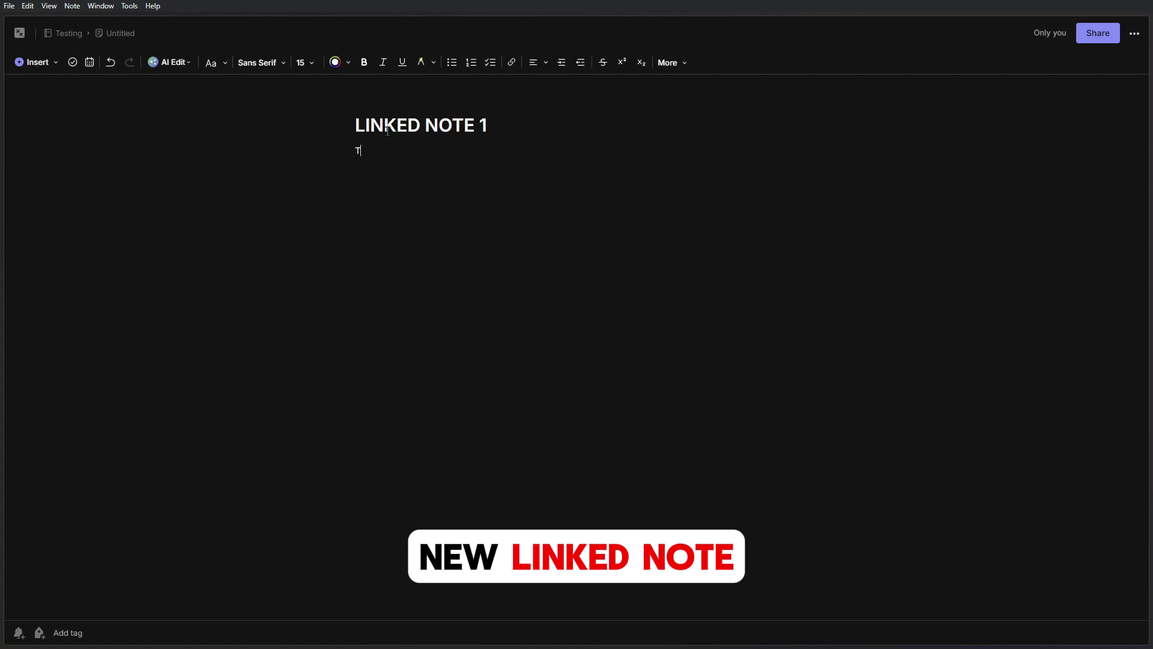
text(HIS IS A LINKED NOTE)
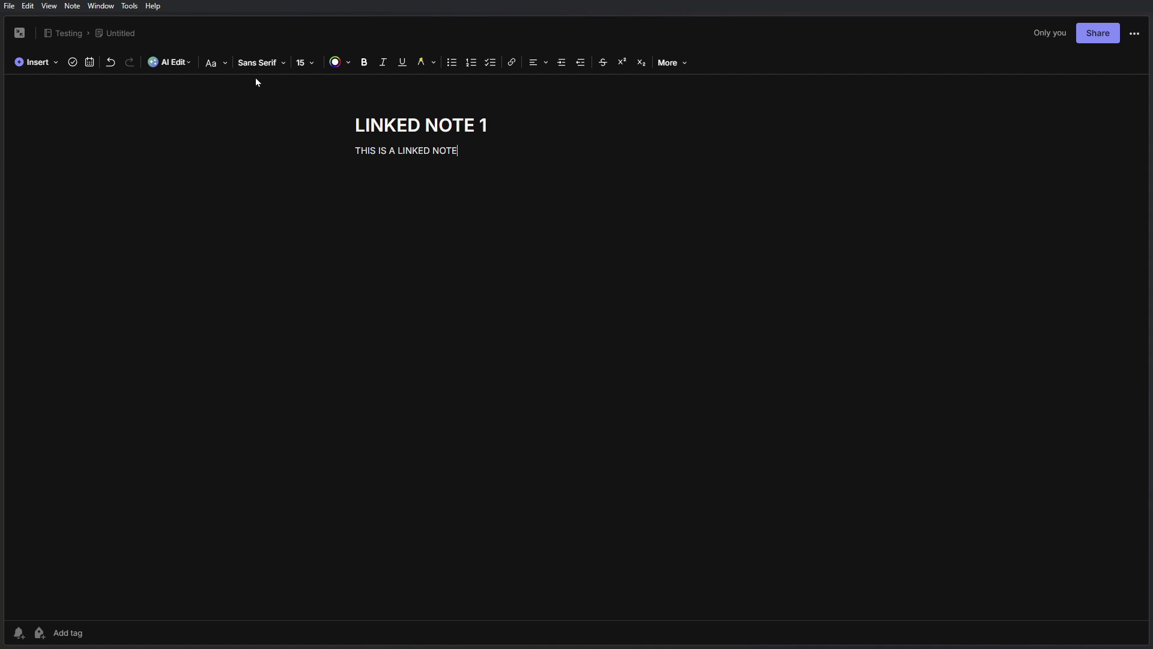
- Back in THIS IS A TITLE, switch the linked-note block to a preview card
click(75, 39)
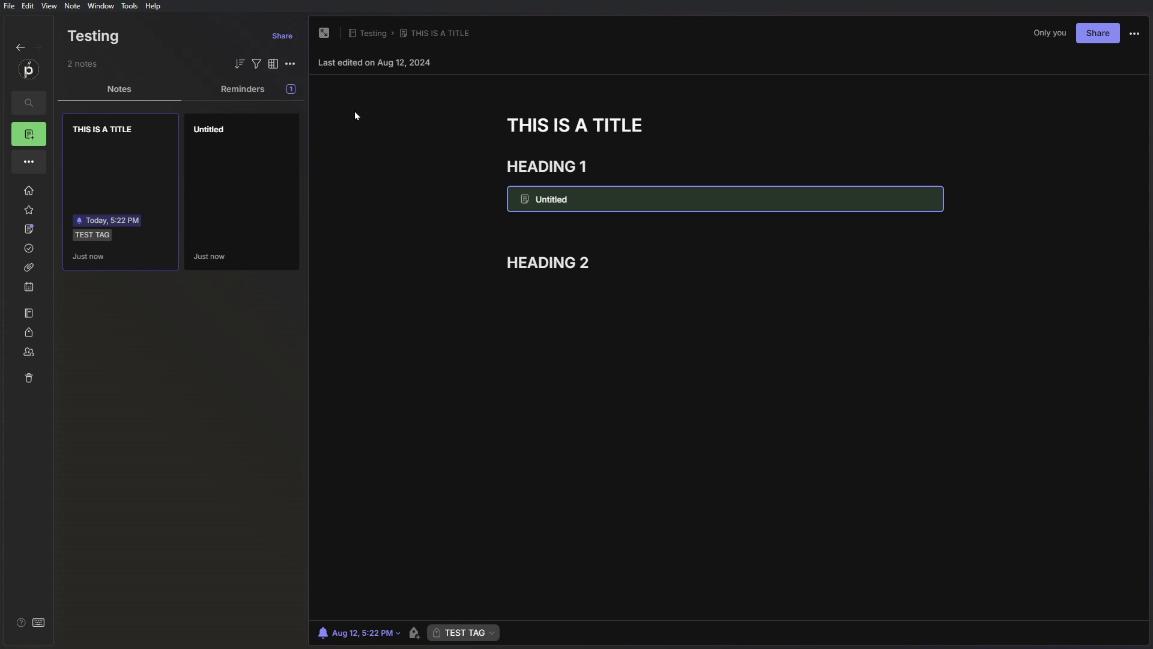
click(323, 32)
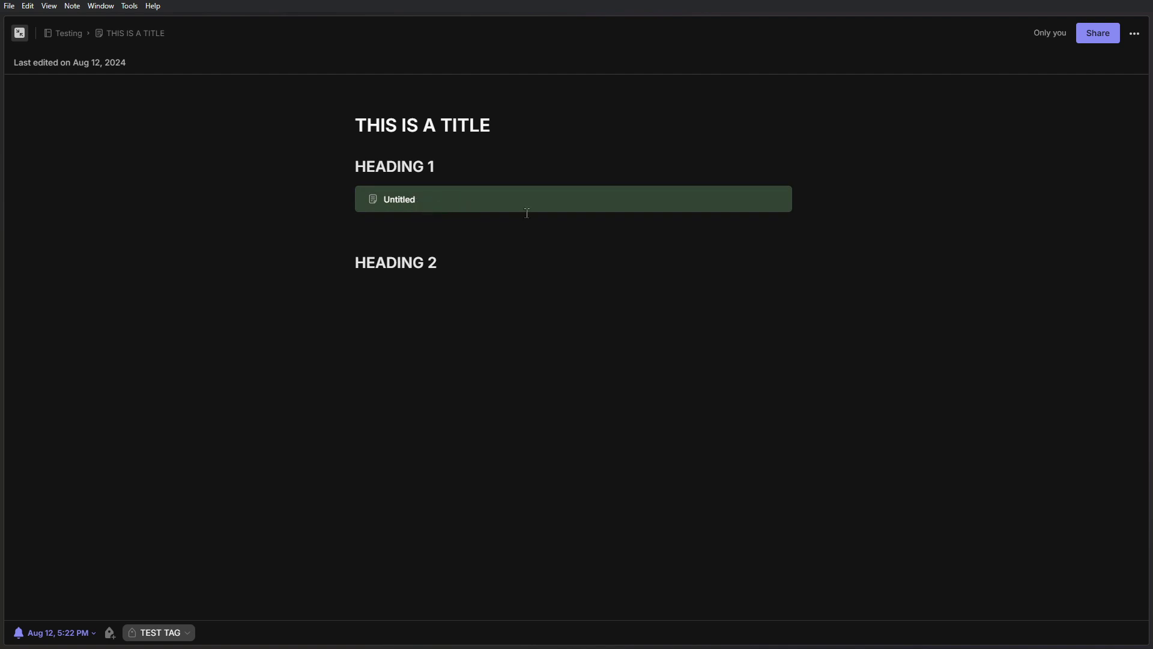
click(417, 201)
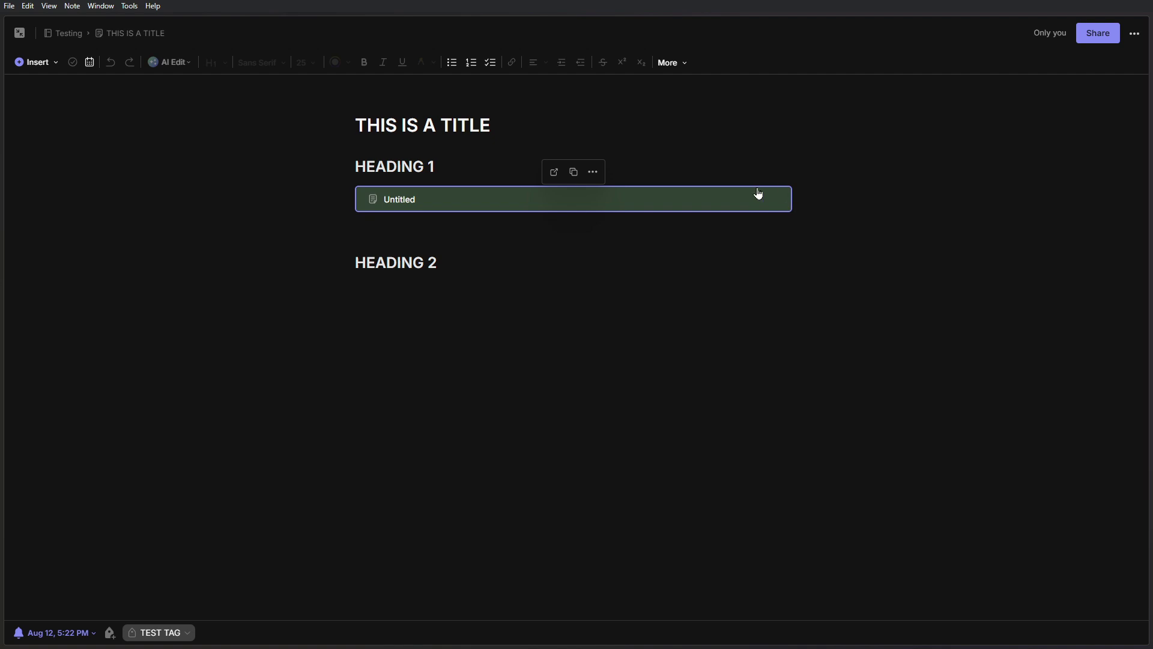
click(592, 175)
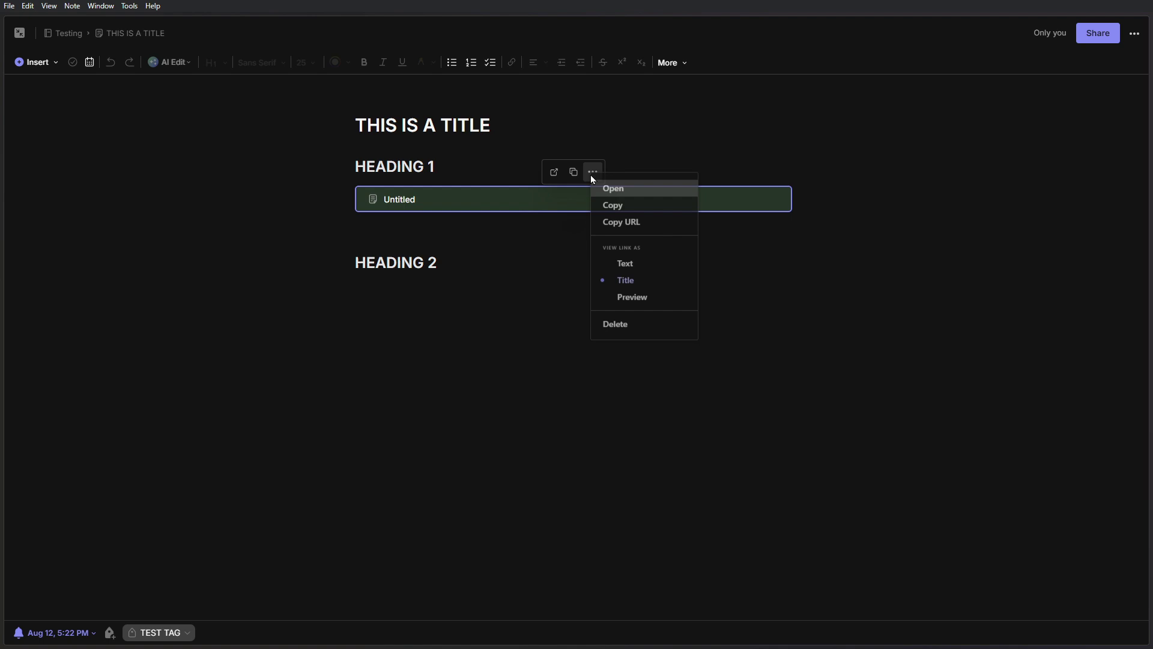
click(646, 304)
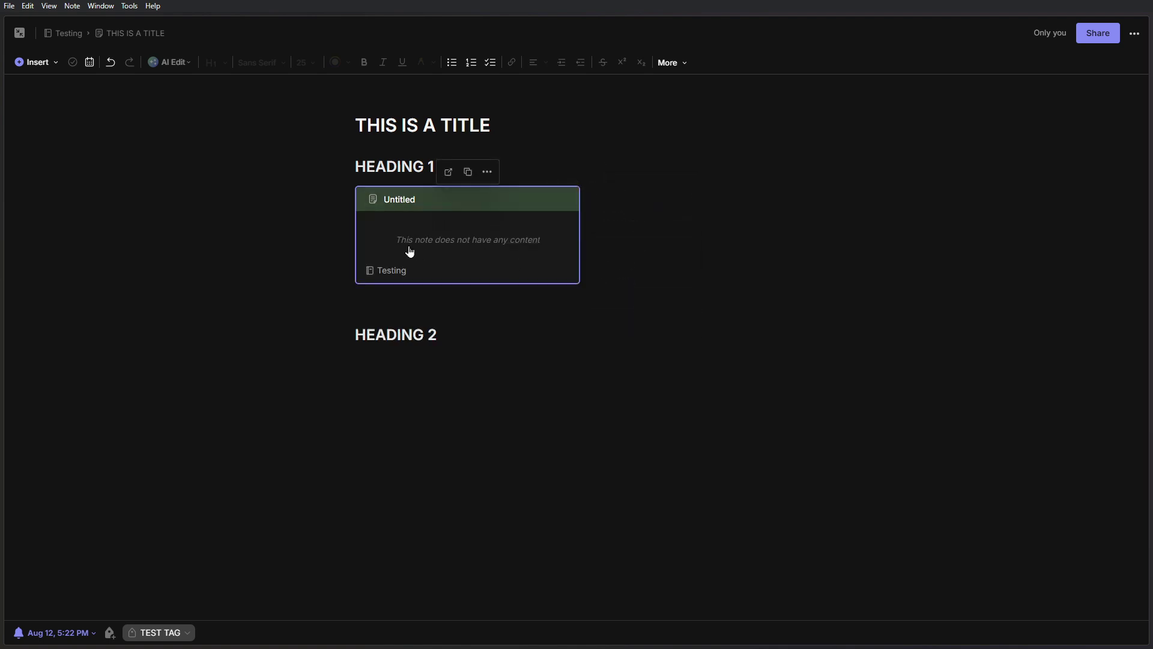
- Open LINKED NOTE 1 from its preview card, then return to the Testing notebook
click(486, 174)
click(443, 234)
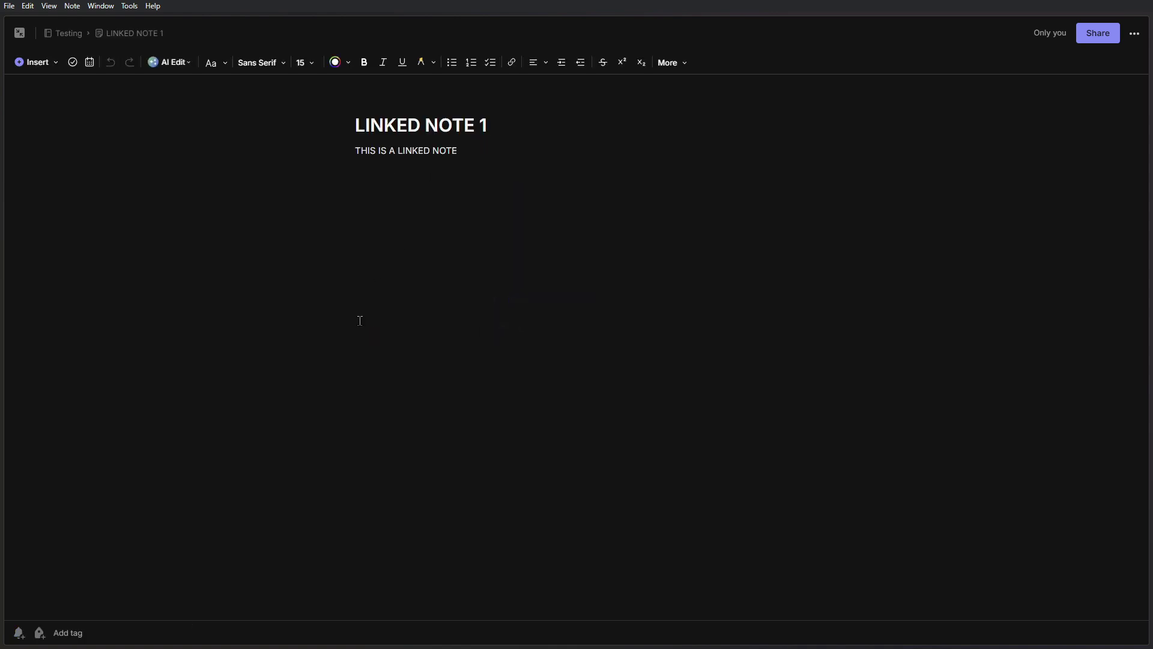
click(69, 34)
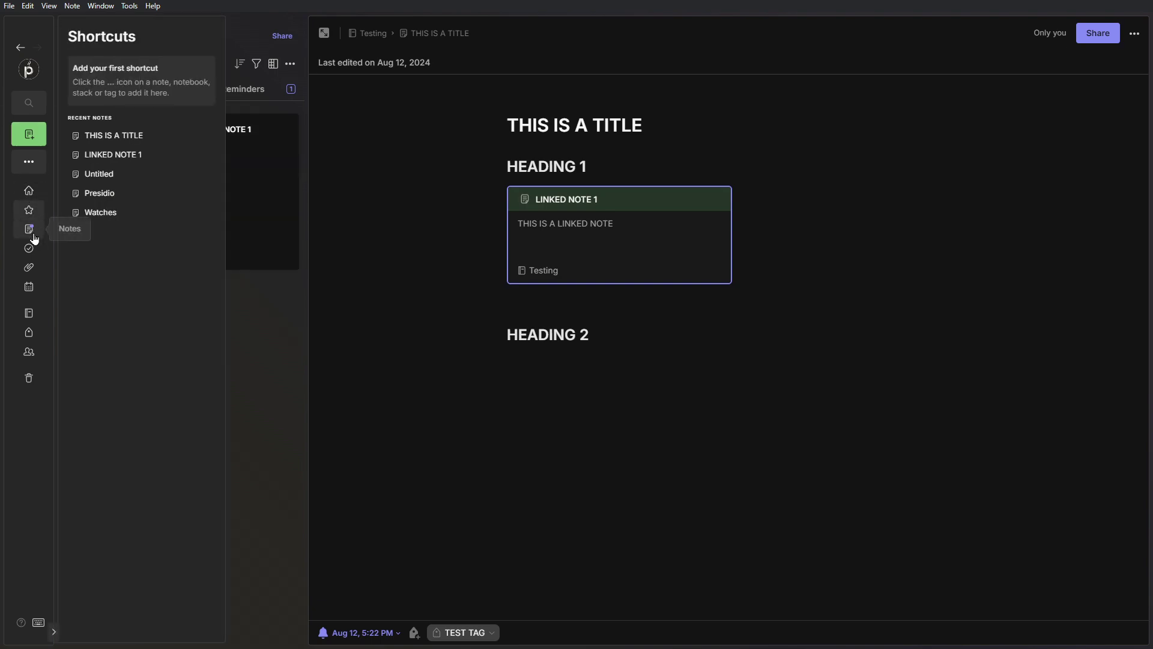
mouse_move(29, 312)
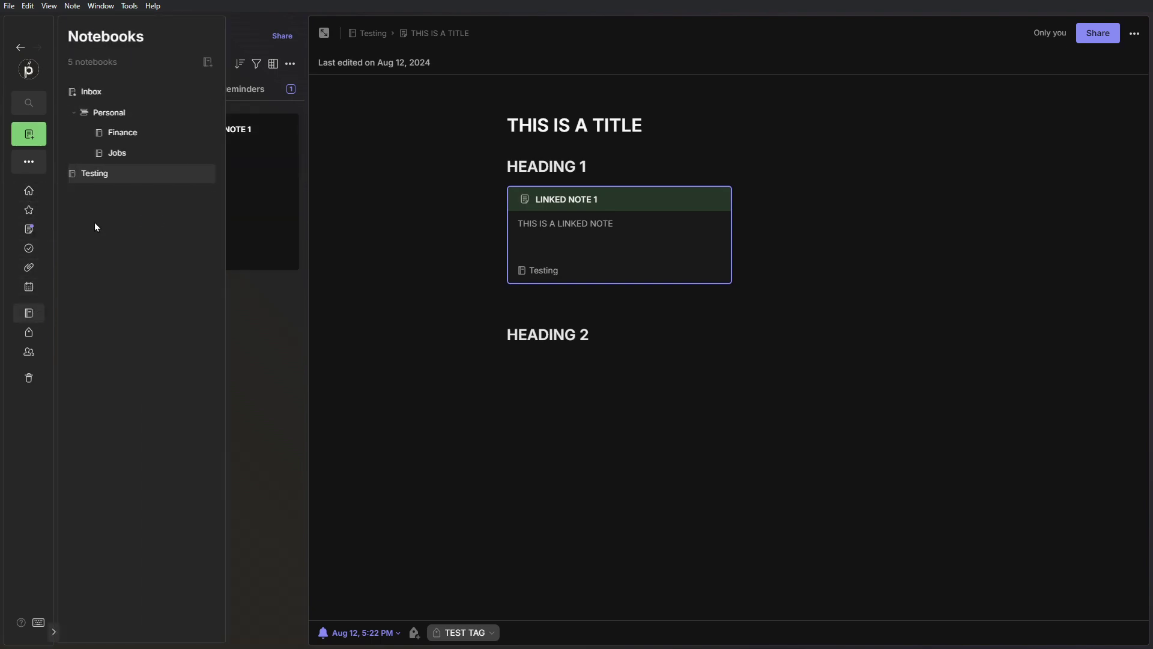
- Reopen THIS IS A TITLE from the Notebooks list and select its linked-note card
click(81, 92)
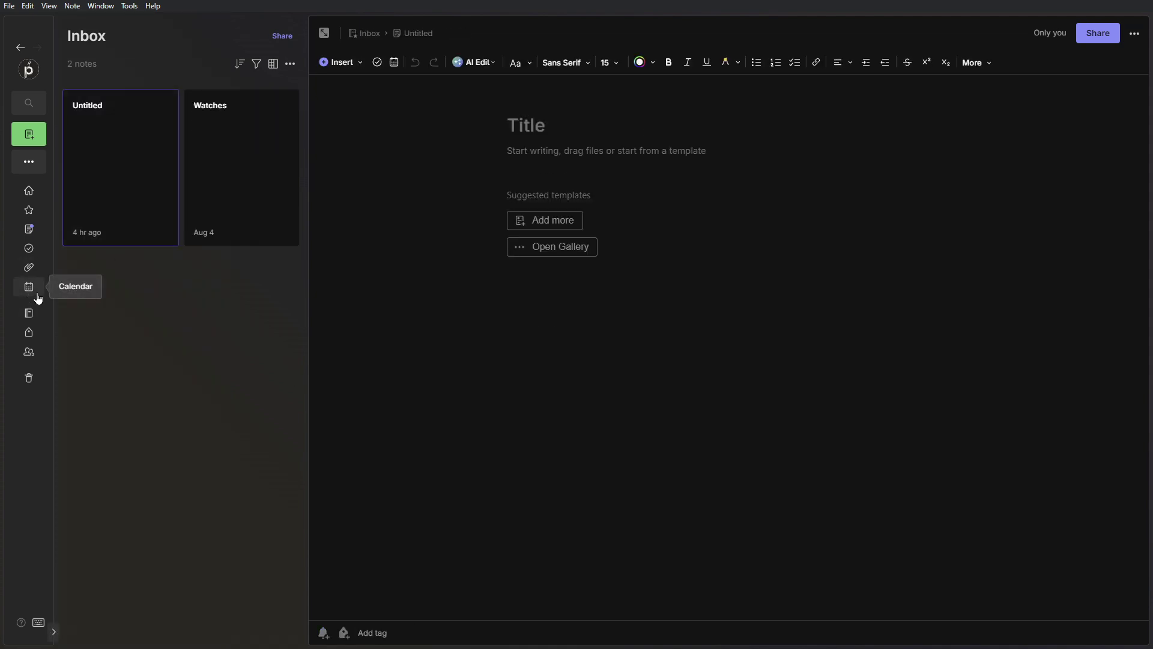
click(30, 315)
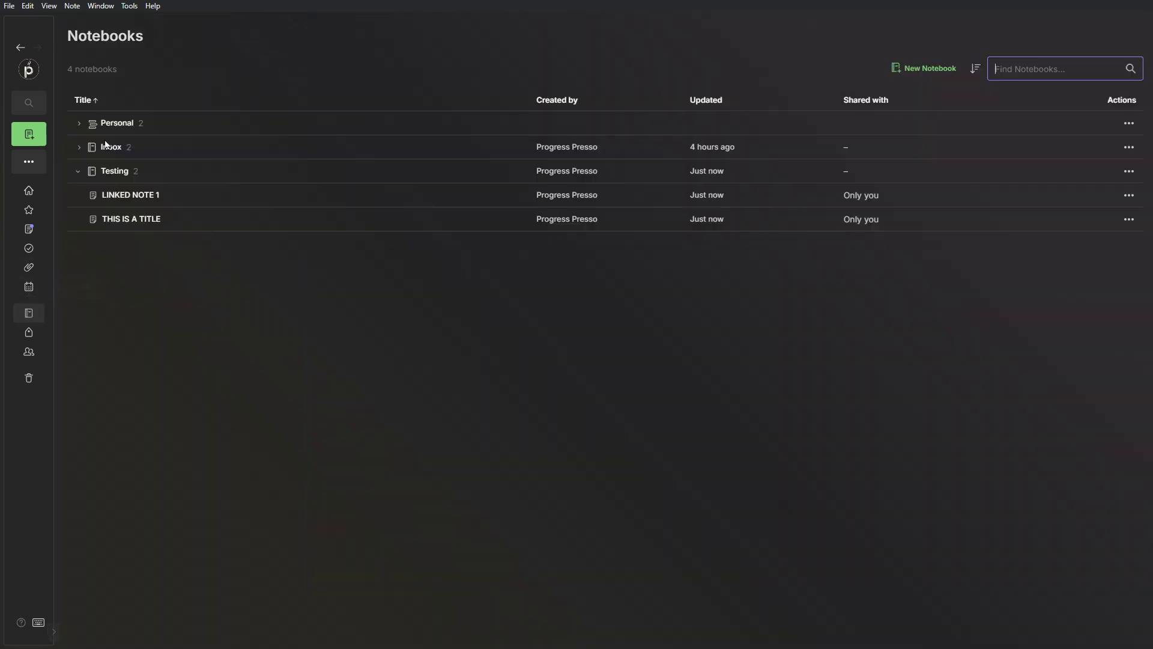
click(135, 223)
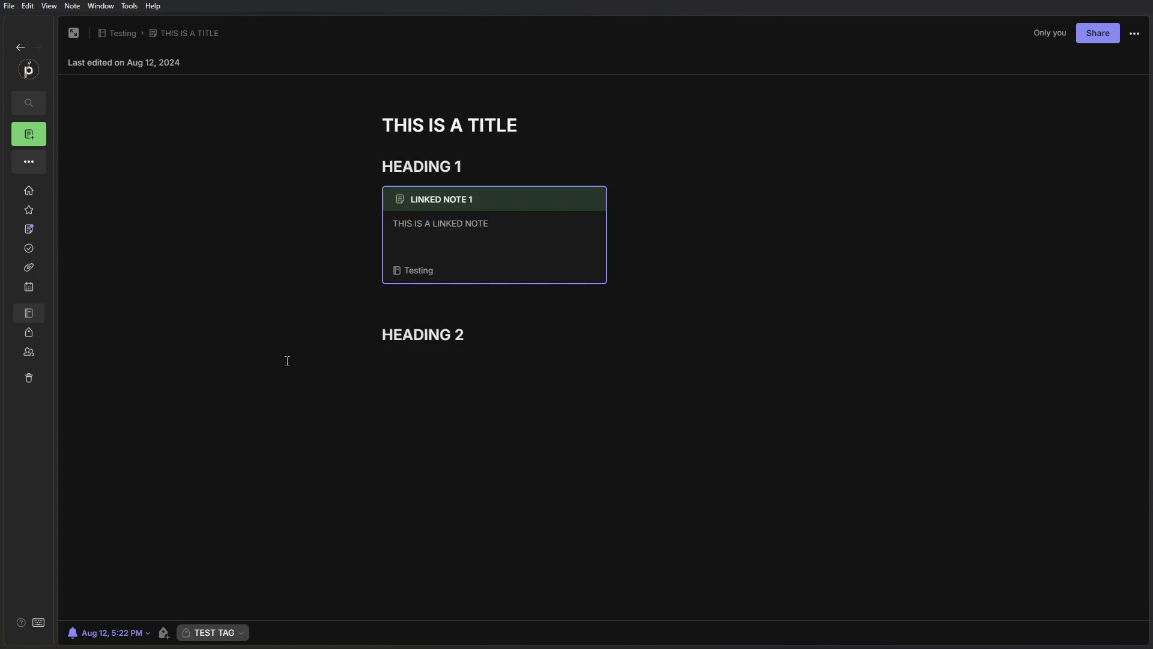
click(808, 334)
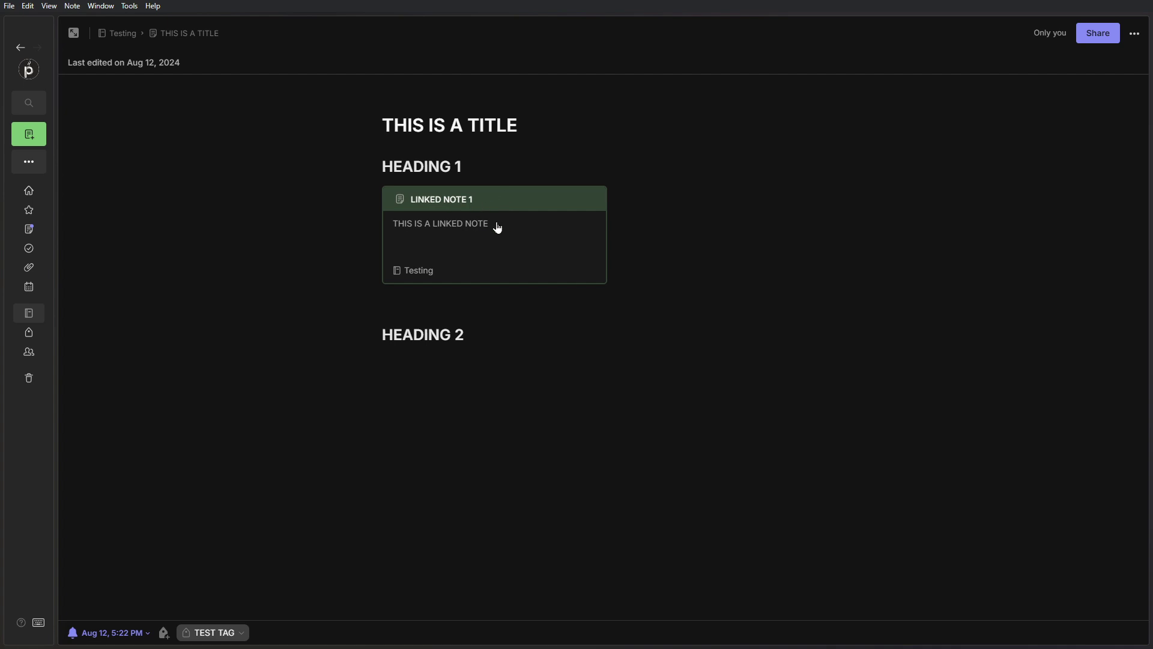
click(584, 205)
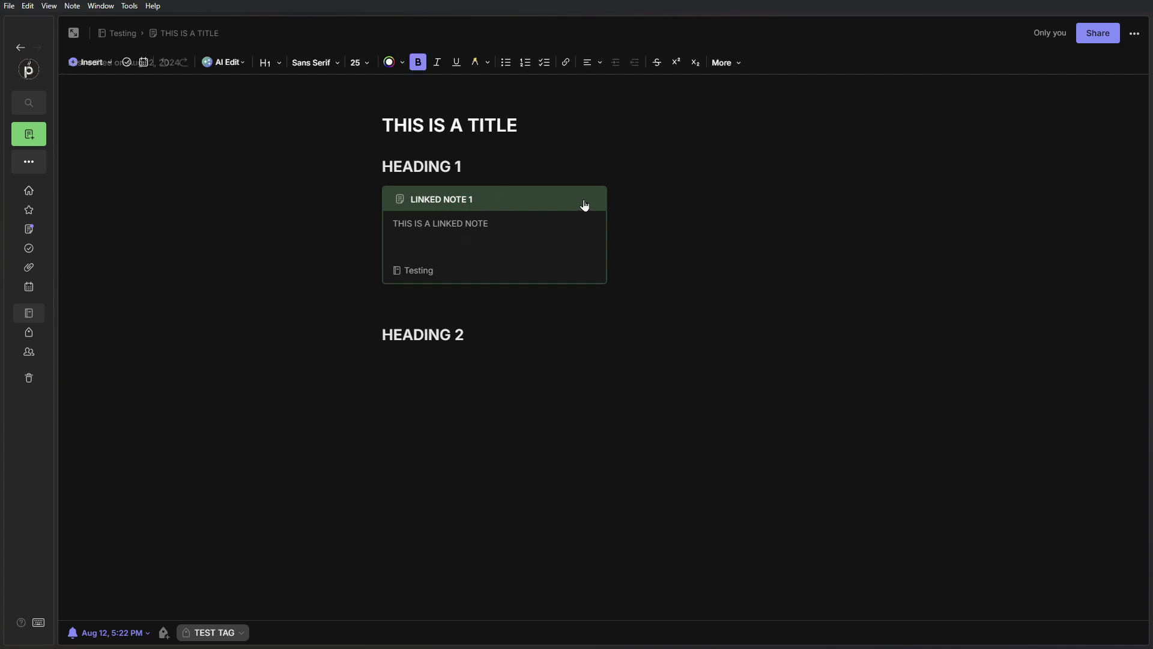
- Show the LINKED NOTE 1 link as a title line, then open that linked note
click(512, 172)
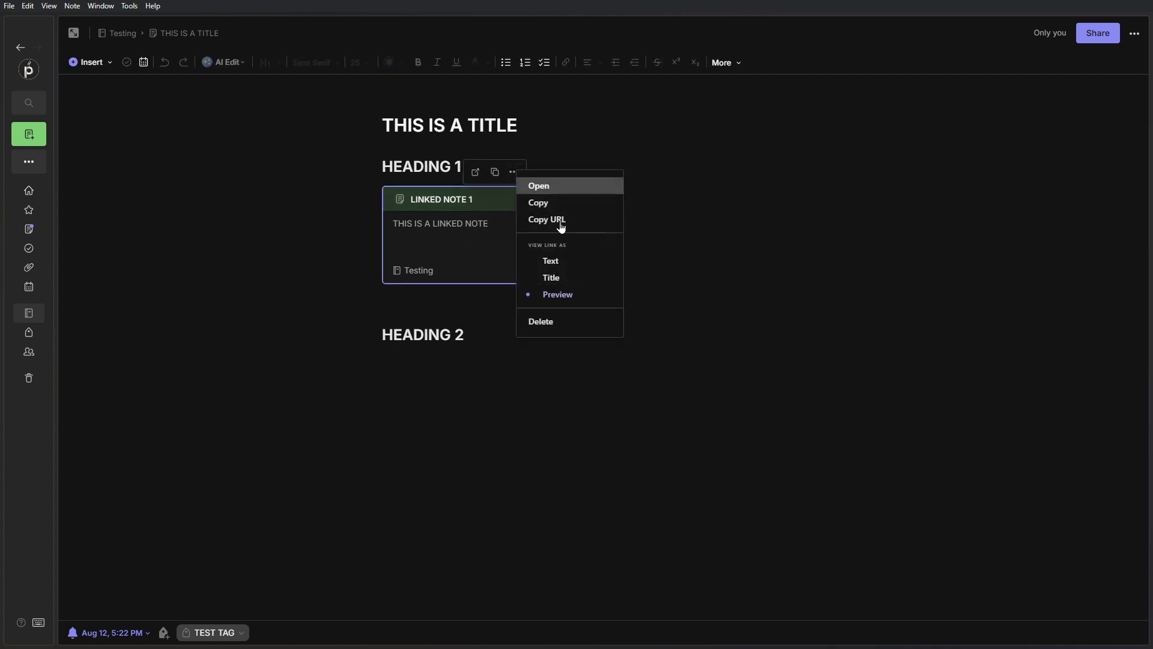
click(567, 279)
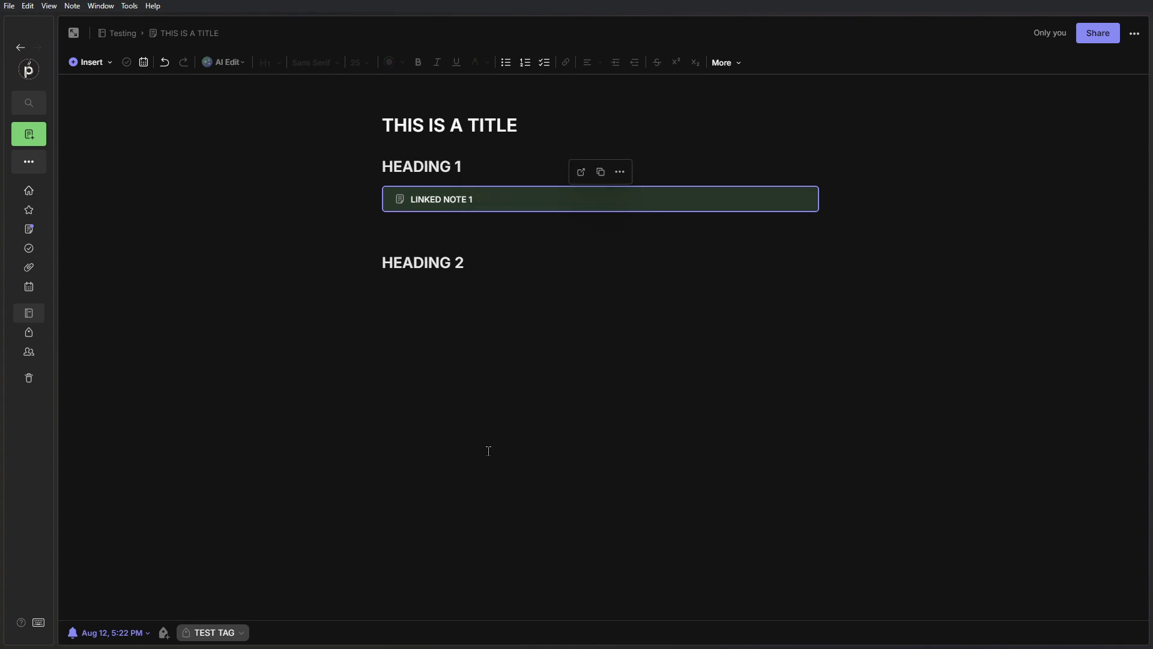
click(581, 174)
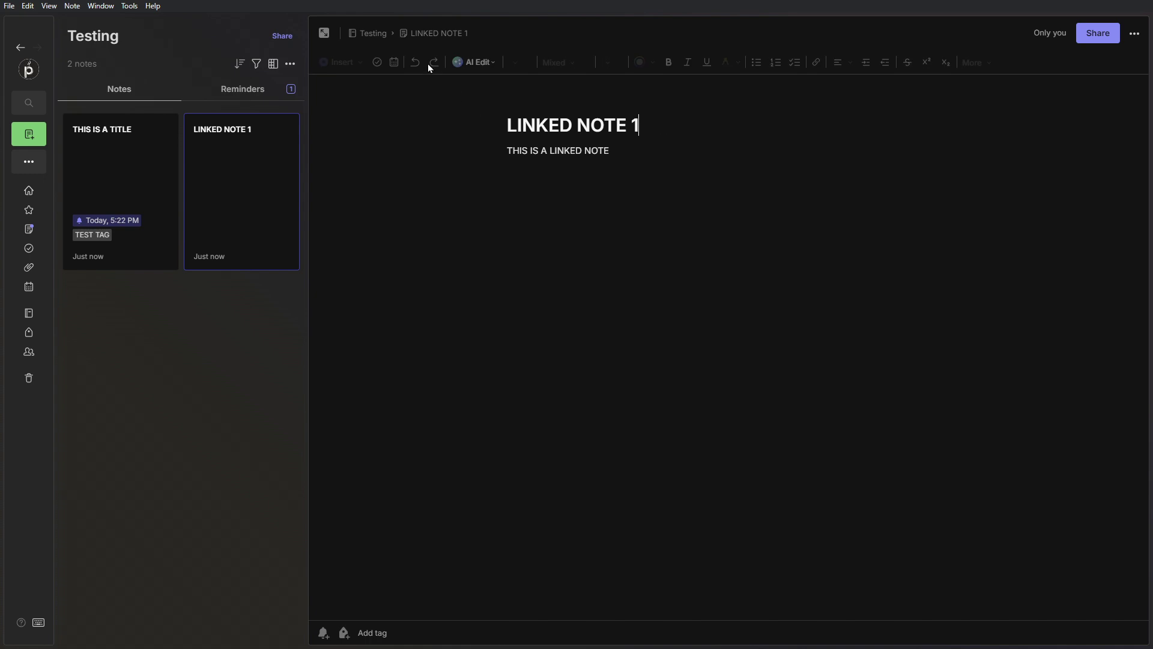
click(324, 33)
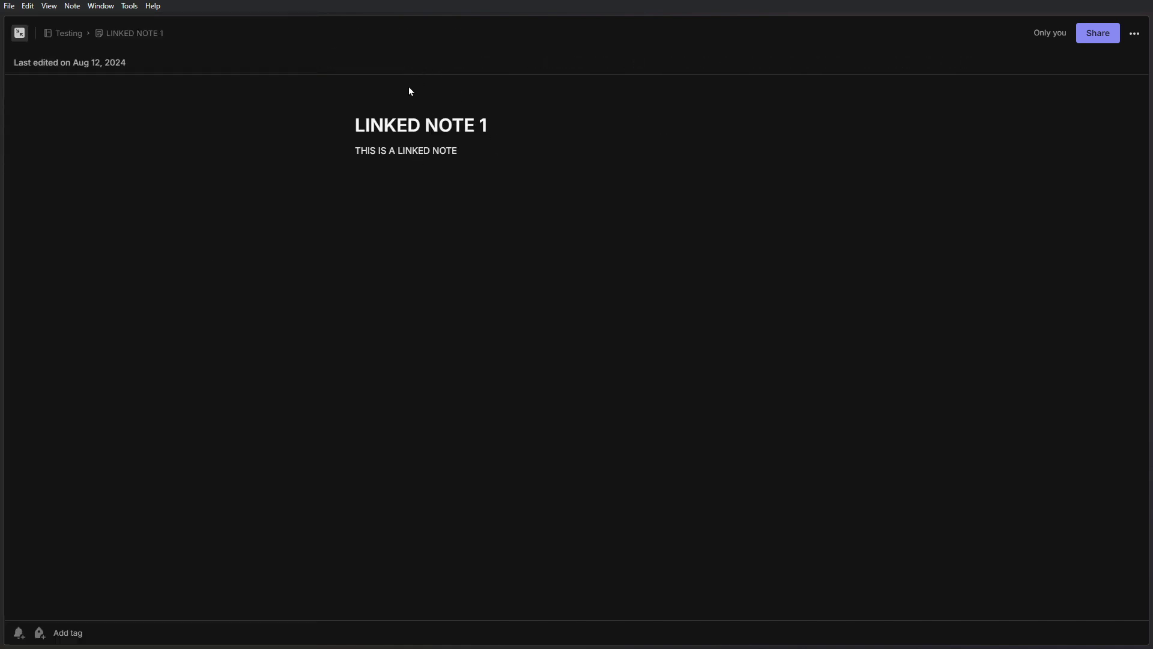
- Reopen THIS IS A TITLE from the notes list in the full-width editor
click(397, 124)
click(357, 125)
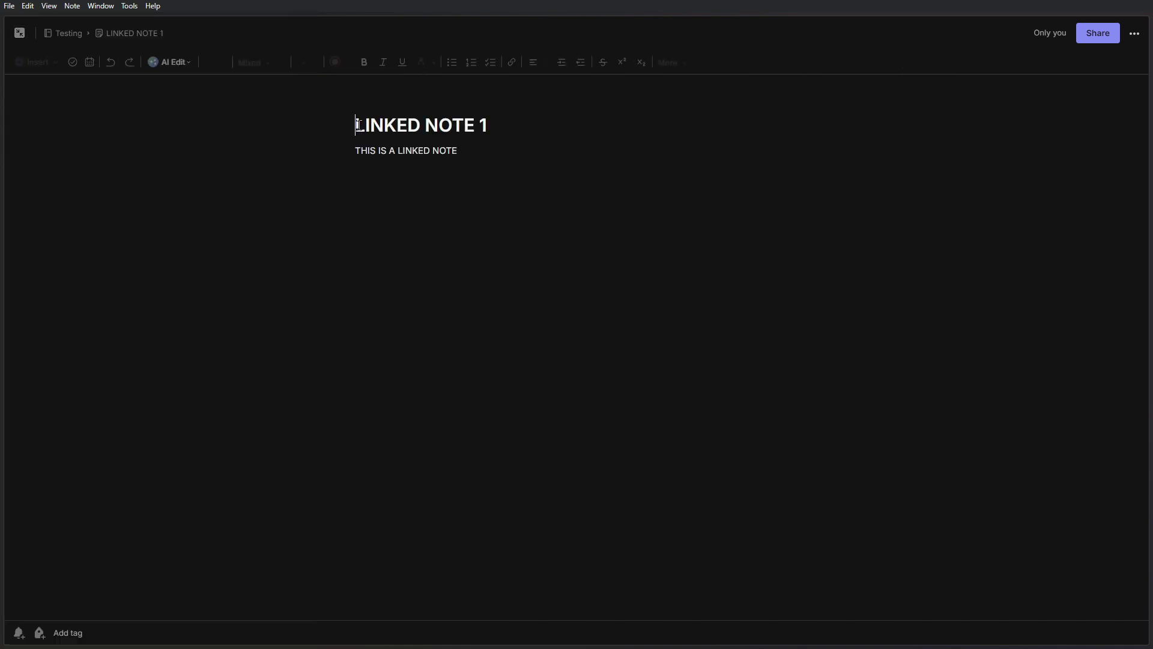
click(19, 32)
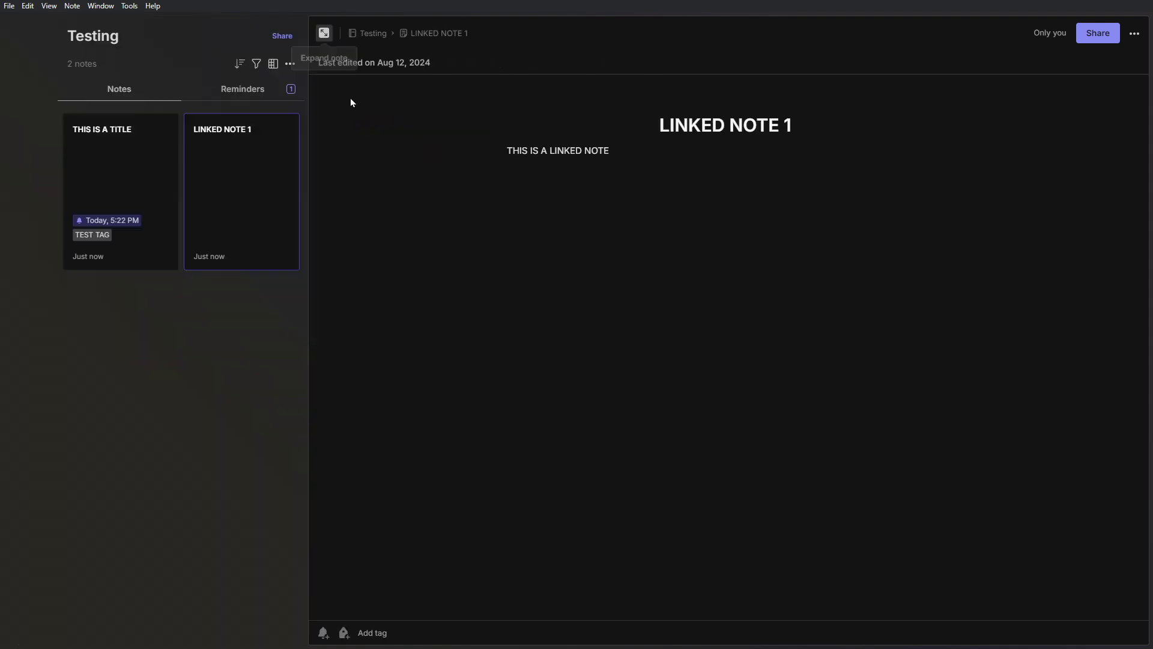
click(109, 157)
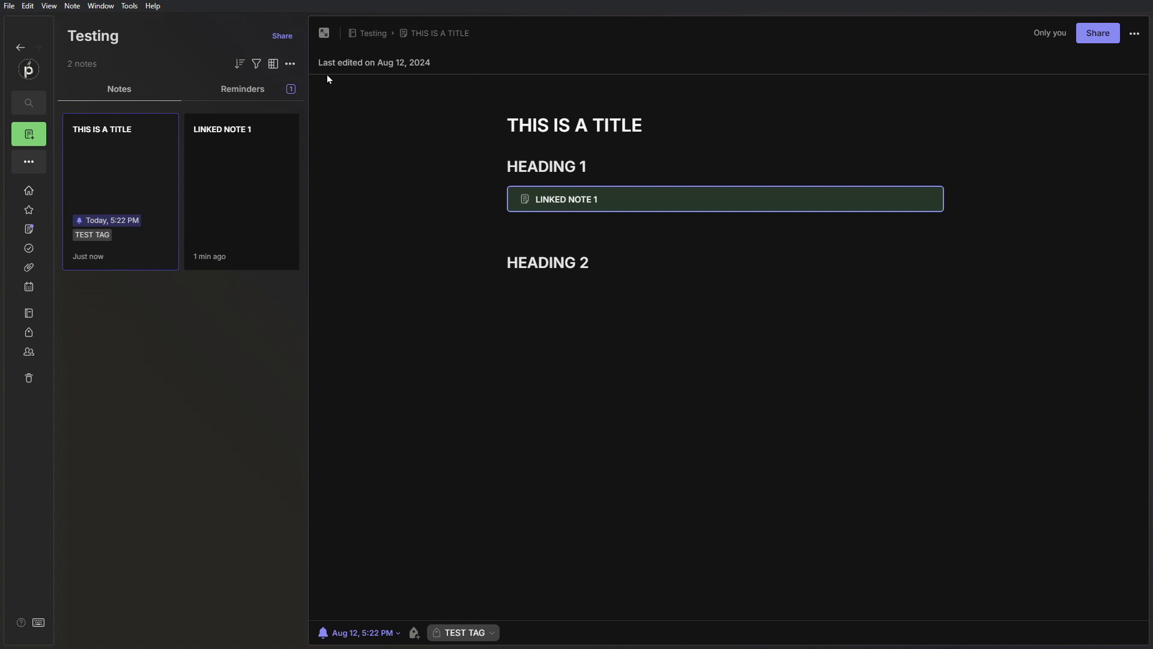
click(325, 32)
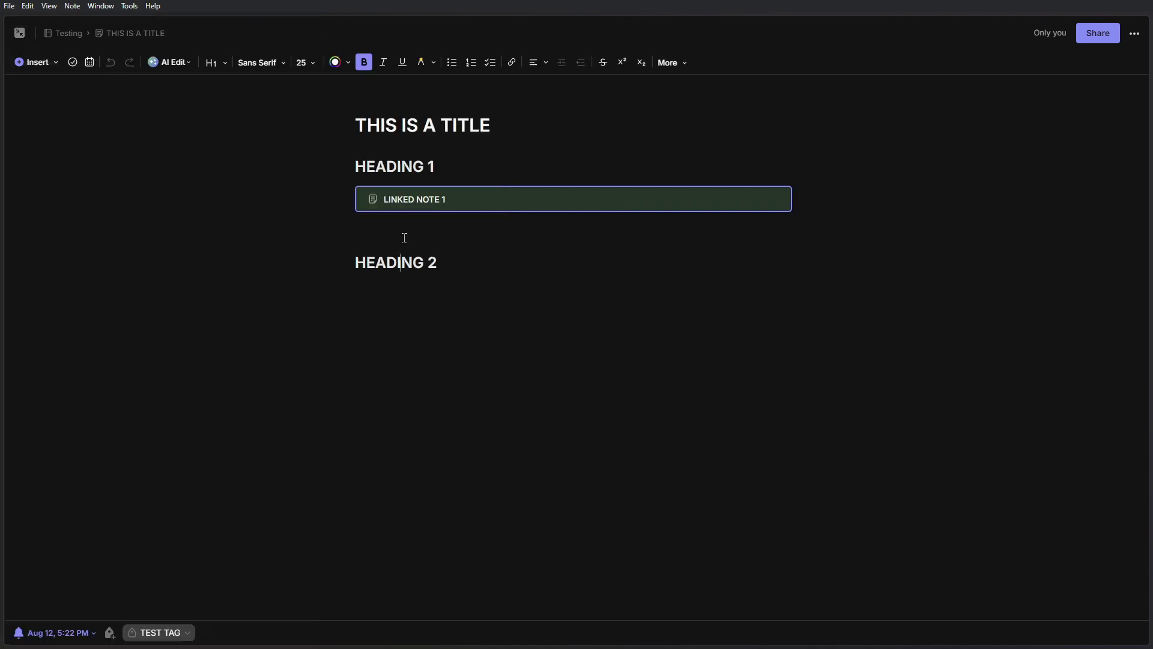
- Insert a task named 'TASKS' on the empty line below the linked note
click(377, 234)
click(51, 67)
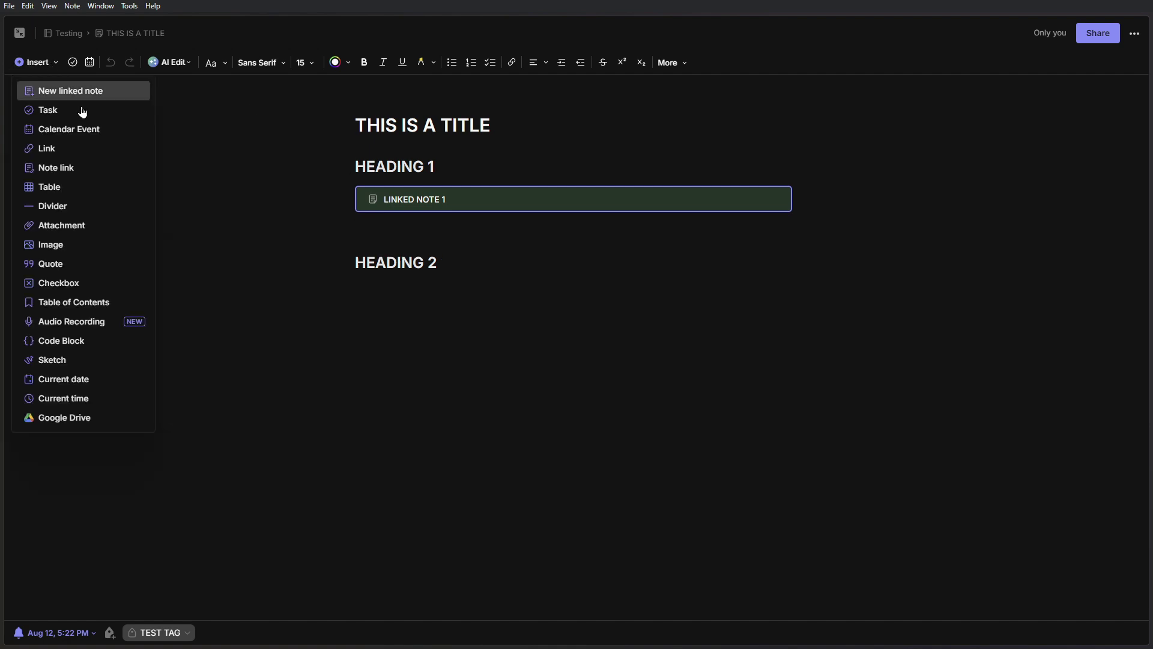
click(122, 115)
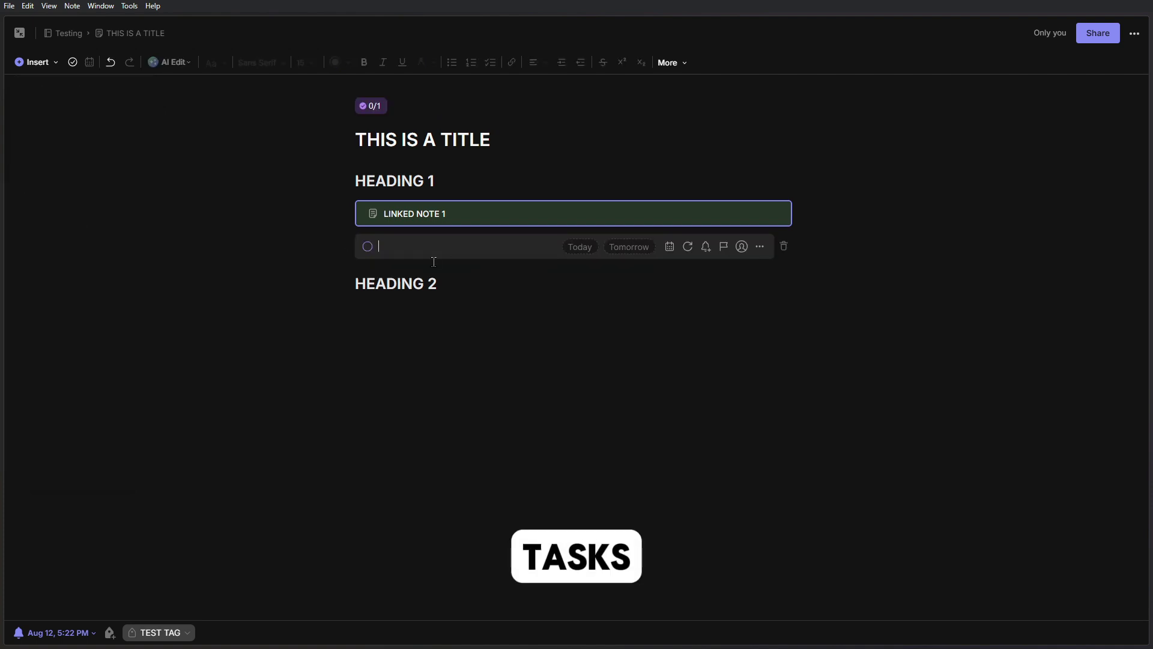
text(TASKS 1)
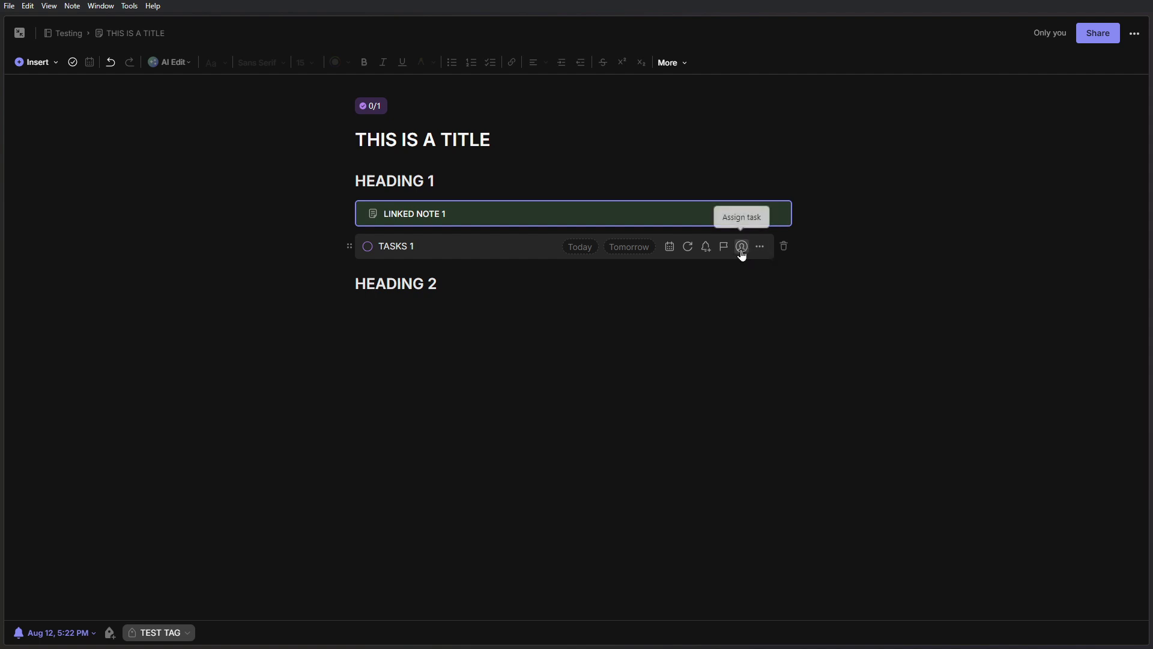
- Add a second, empty task row below TASKS 1
click(52, 63)
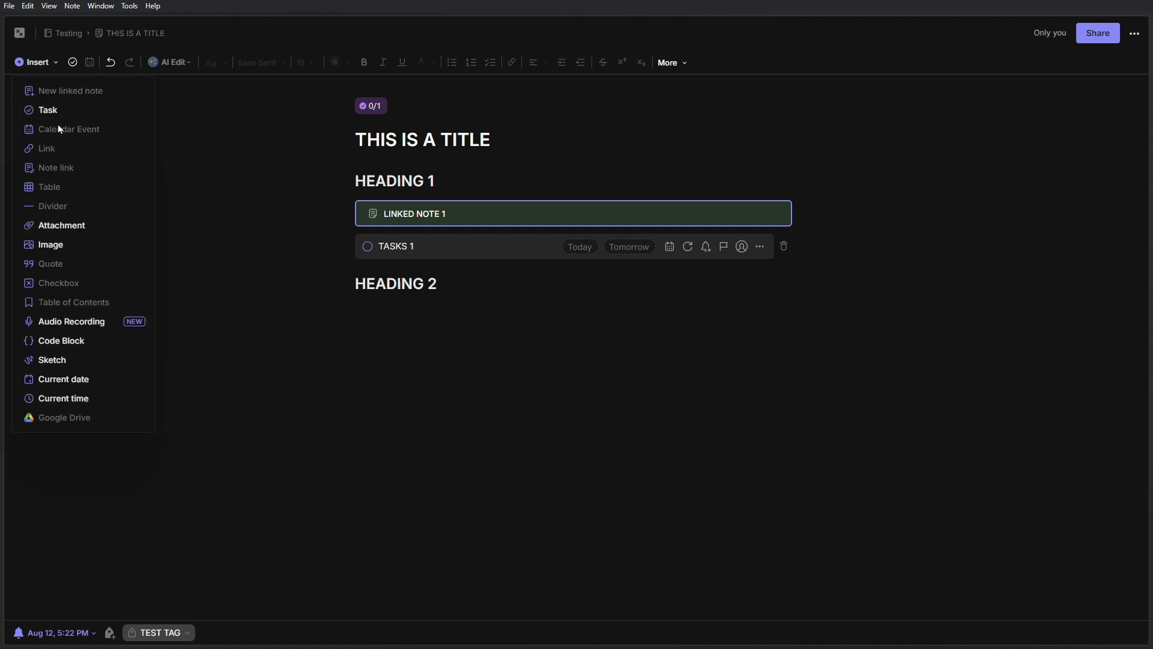
click(406, 265)
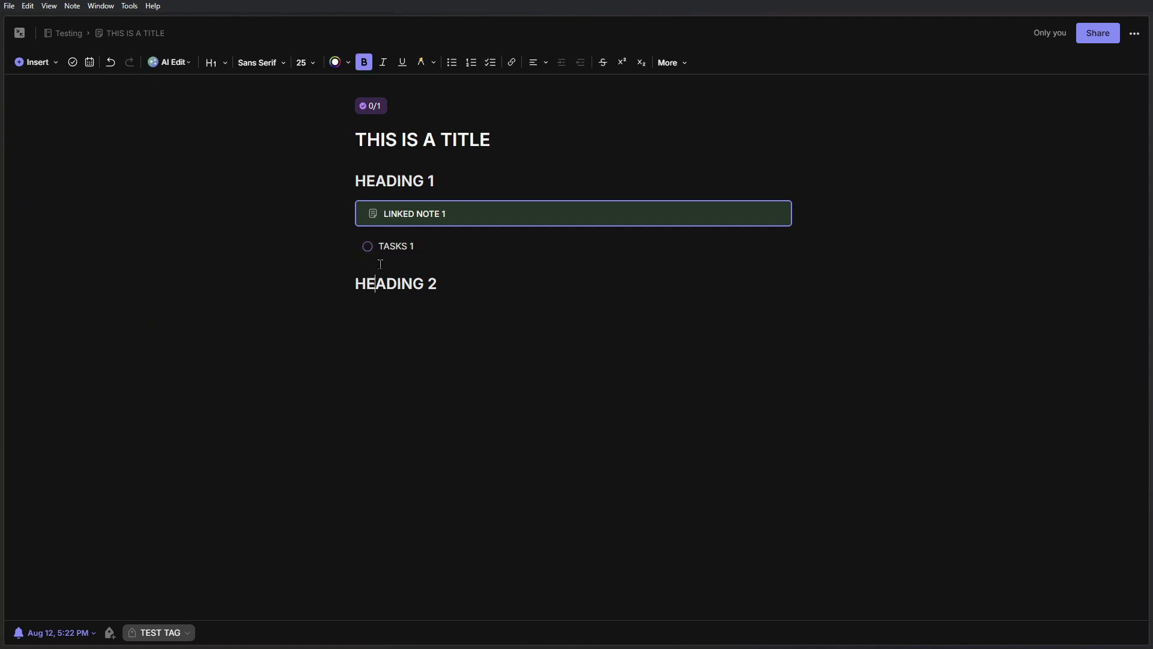
click(437, 253)
key(Return)
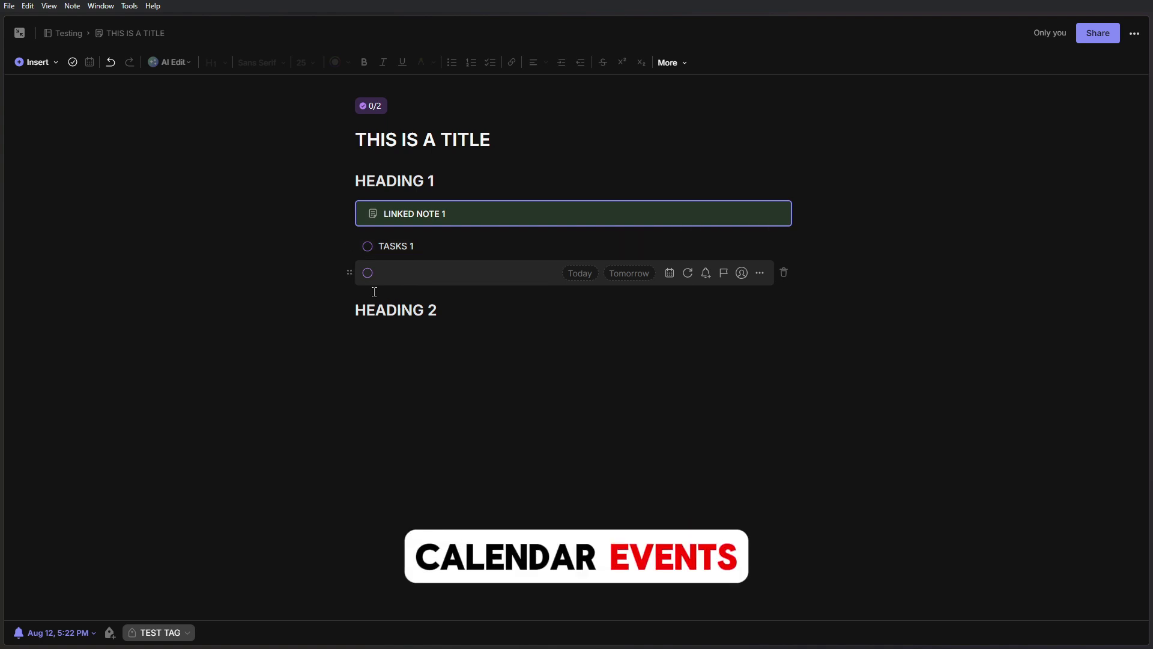
- Insert the EVENT TEST calendar event (Mon, Aug 12, 2024, 6:00–7:00 PM) below the tasks
click(356, 308)
key(Return)
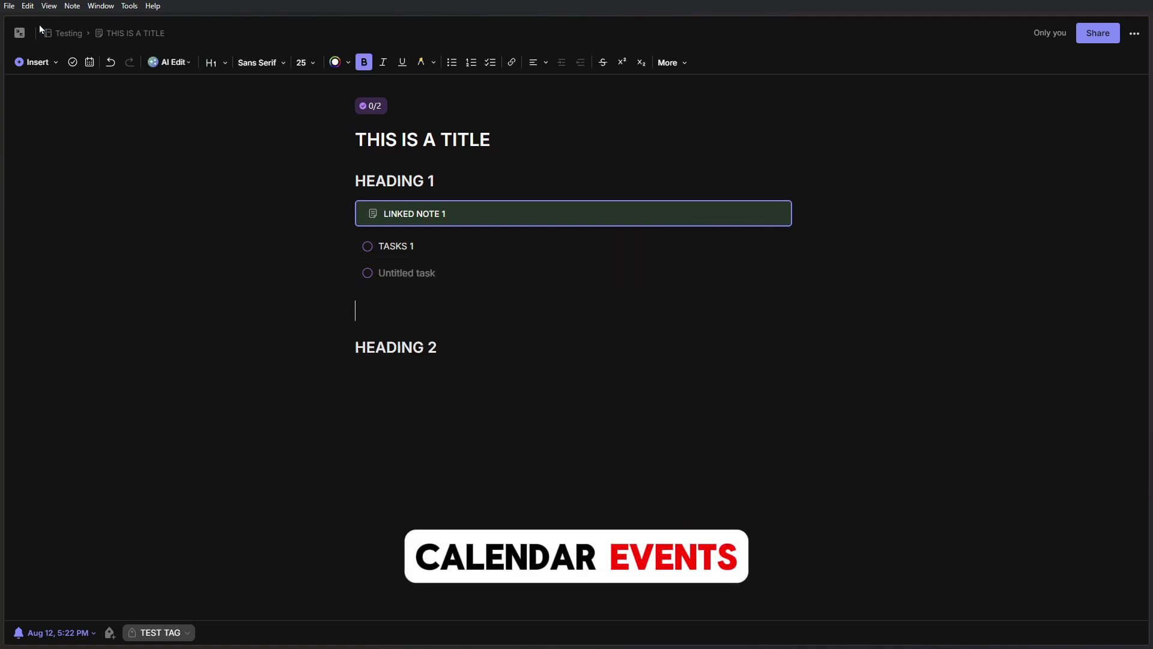
click(36, 62)
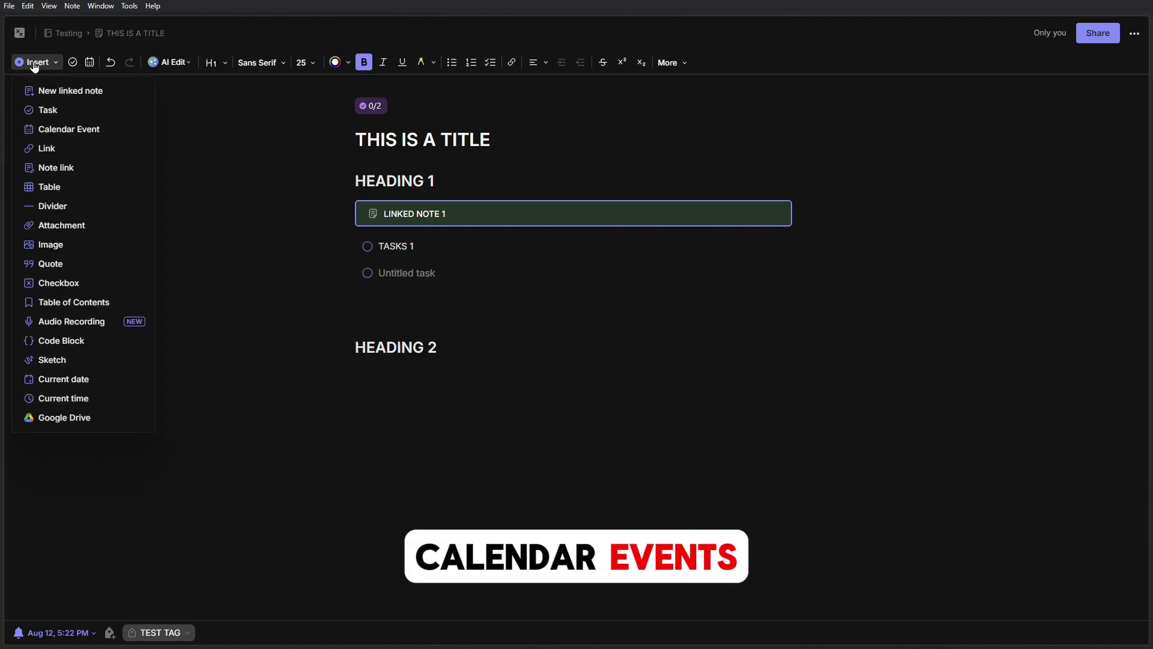
click(97, 131)
scroll(577, 299, up, 2)
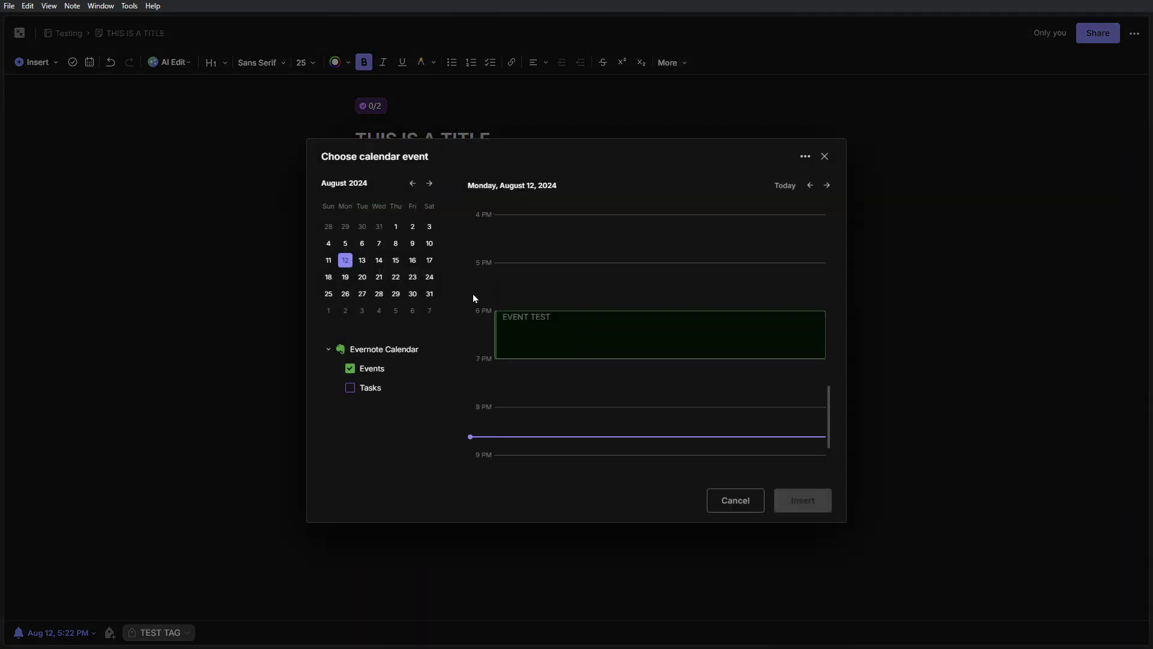
click(562, 333)
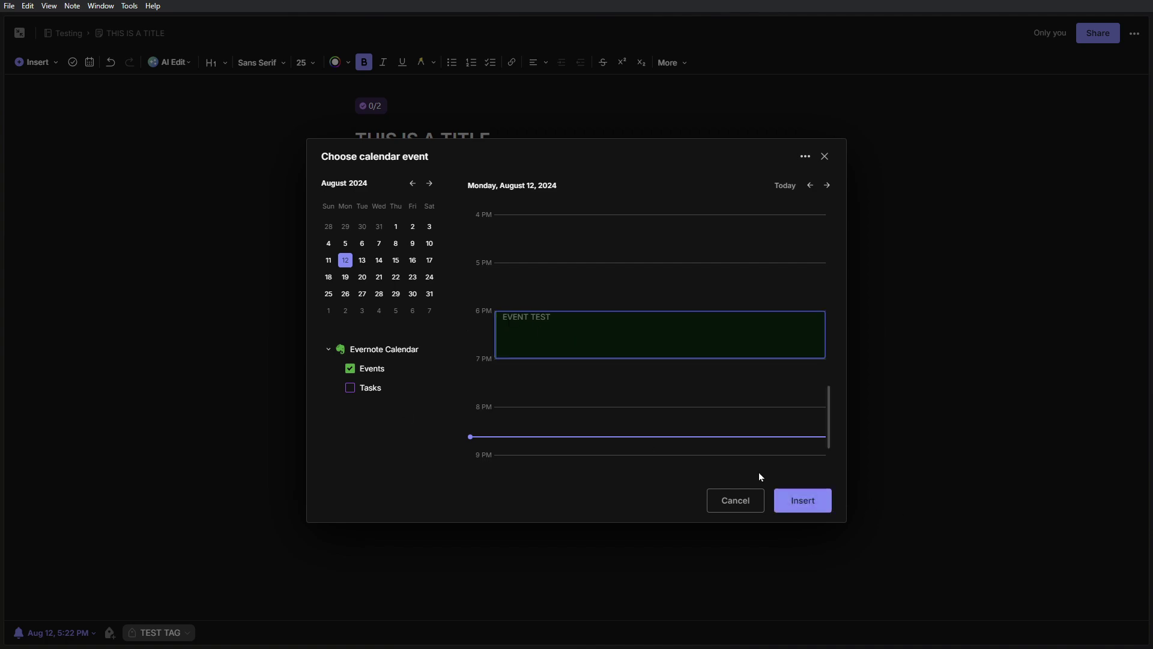
click(786, 512)
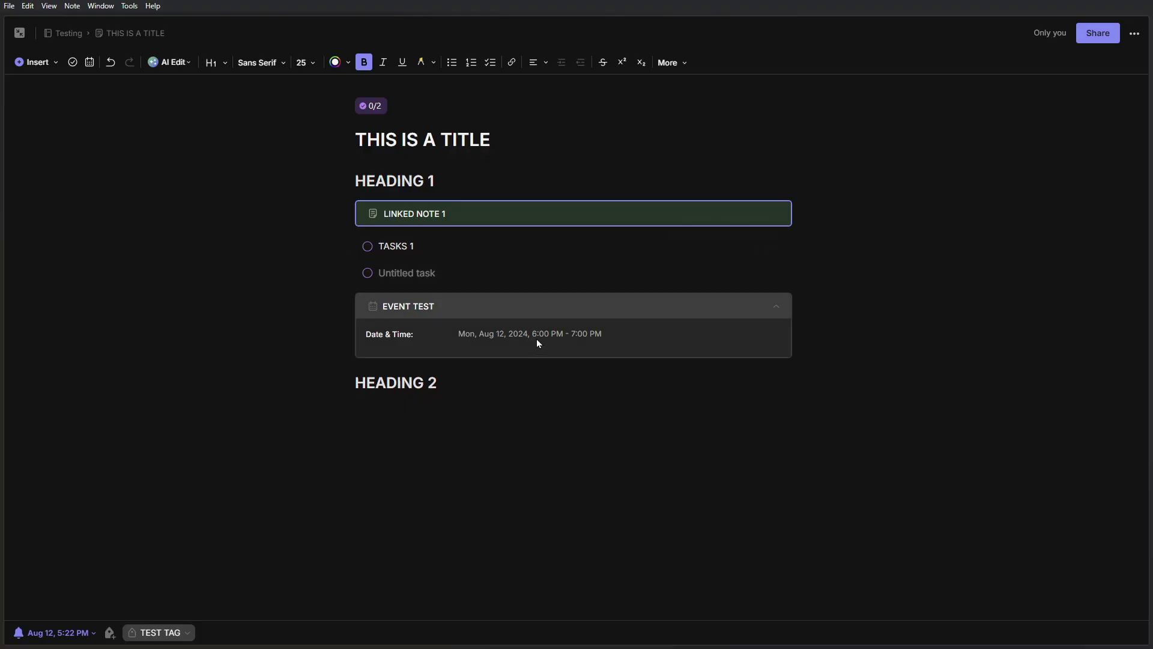
click(776, 308)
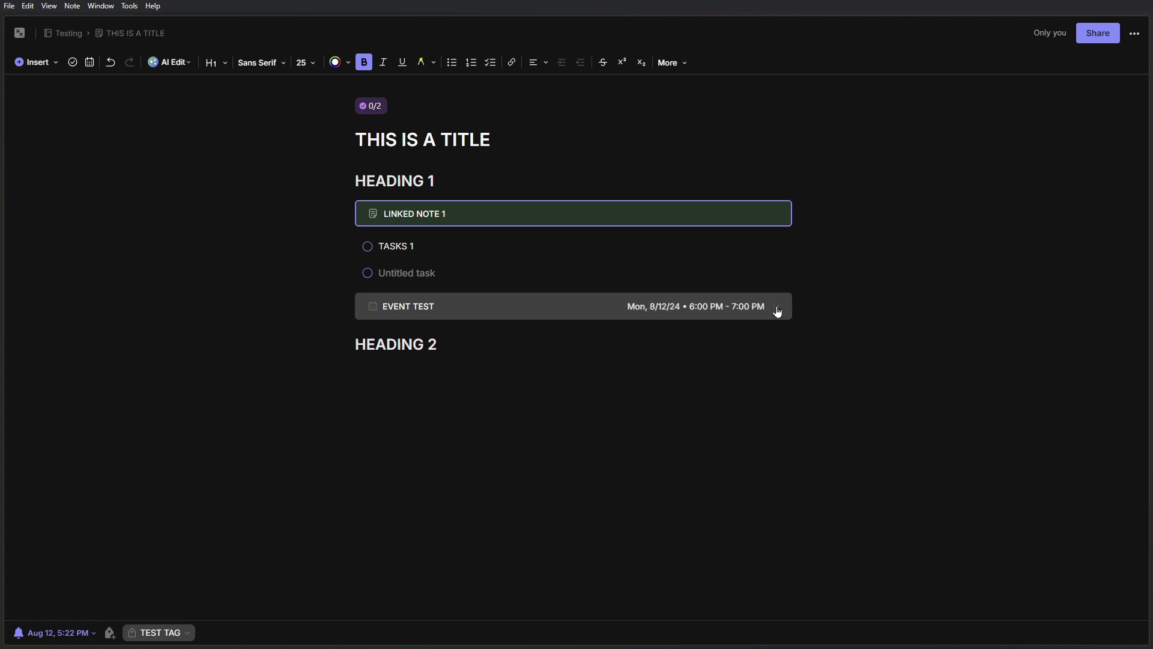
click(775, 308)
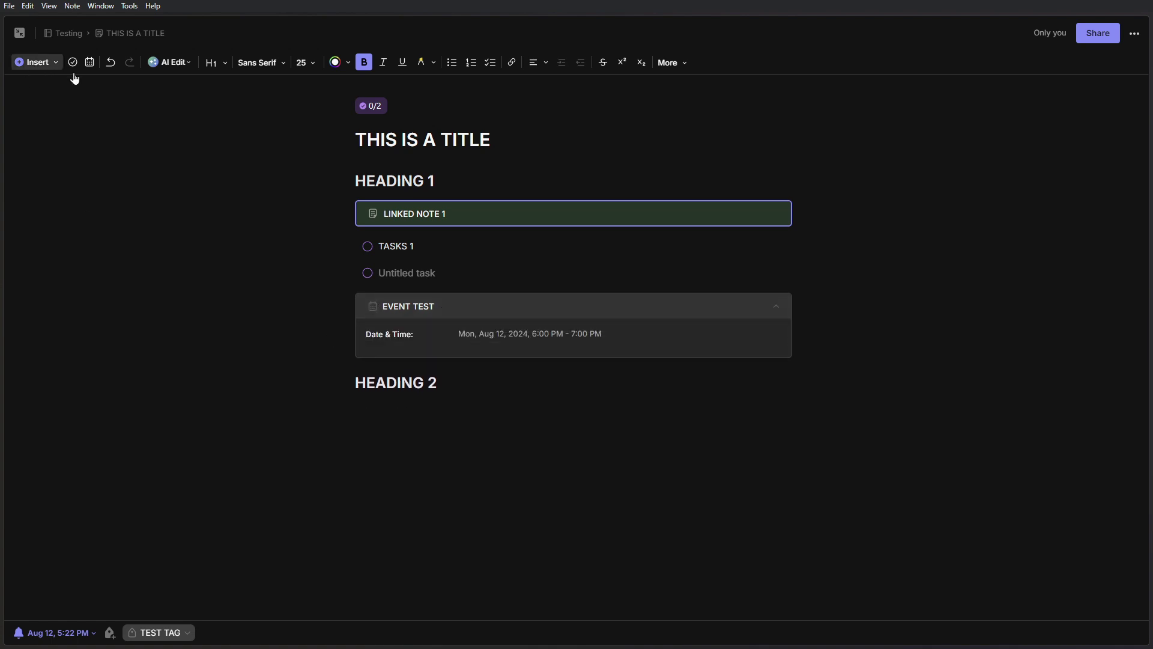
key(Return)
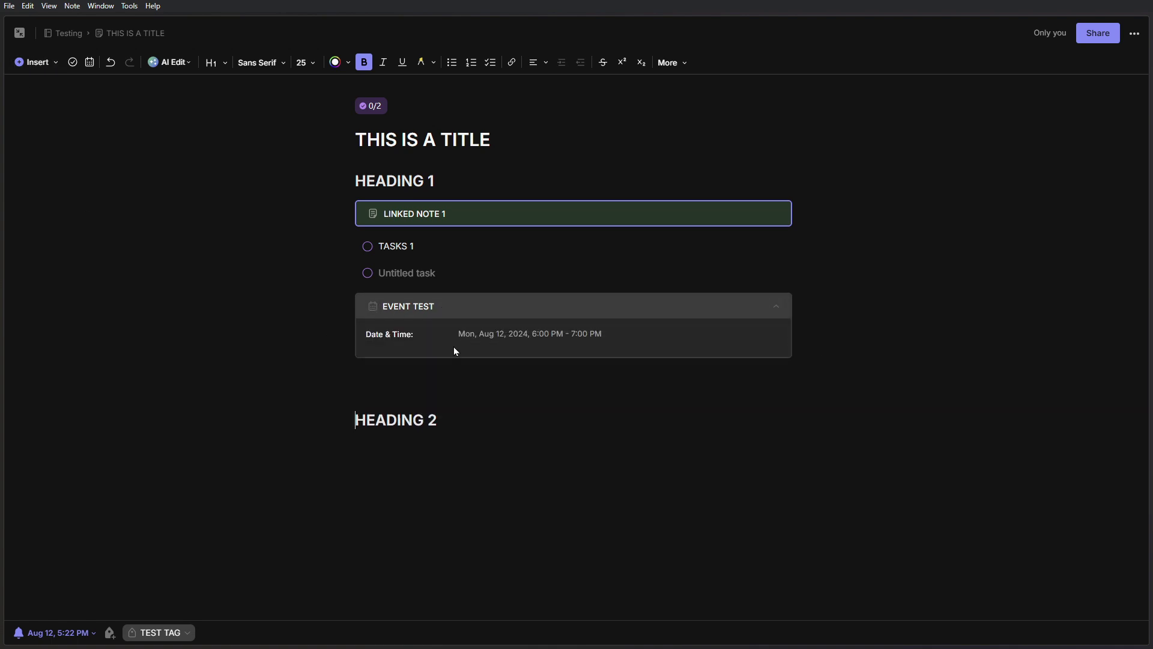
- Begin adding a note link, then cancel the Recent Notes picker and delete the stray @
click(50, 66)
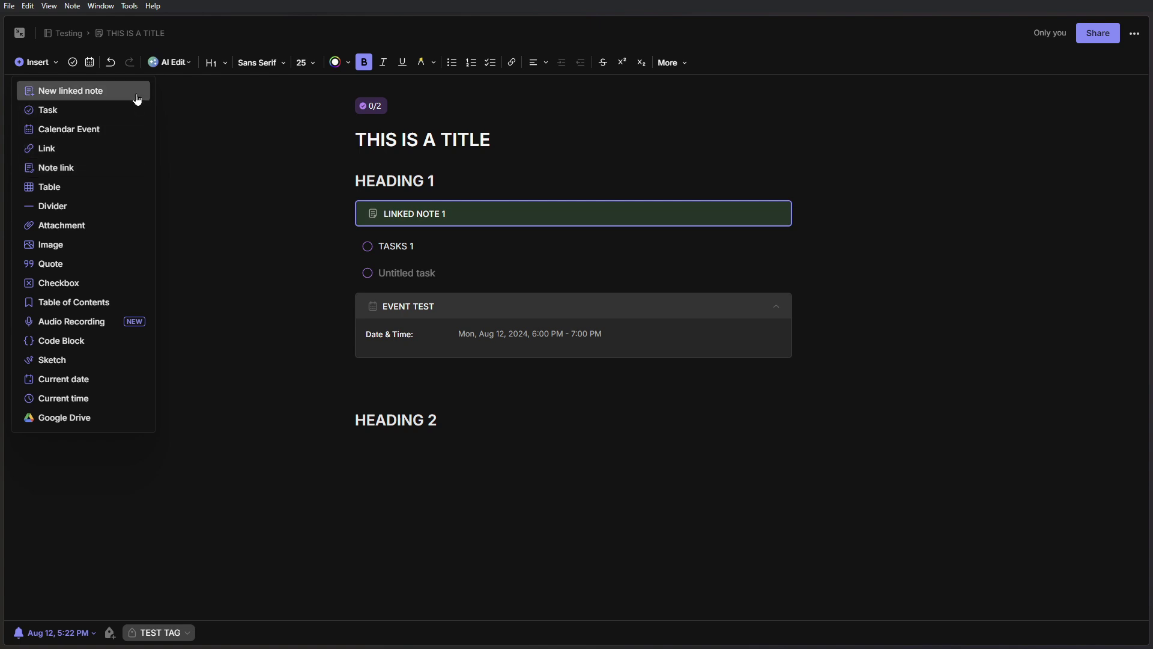
click(77, 174)
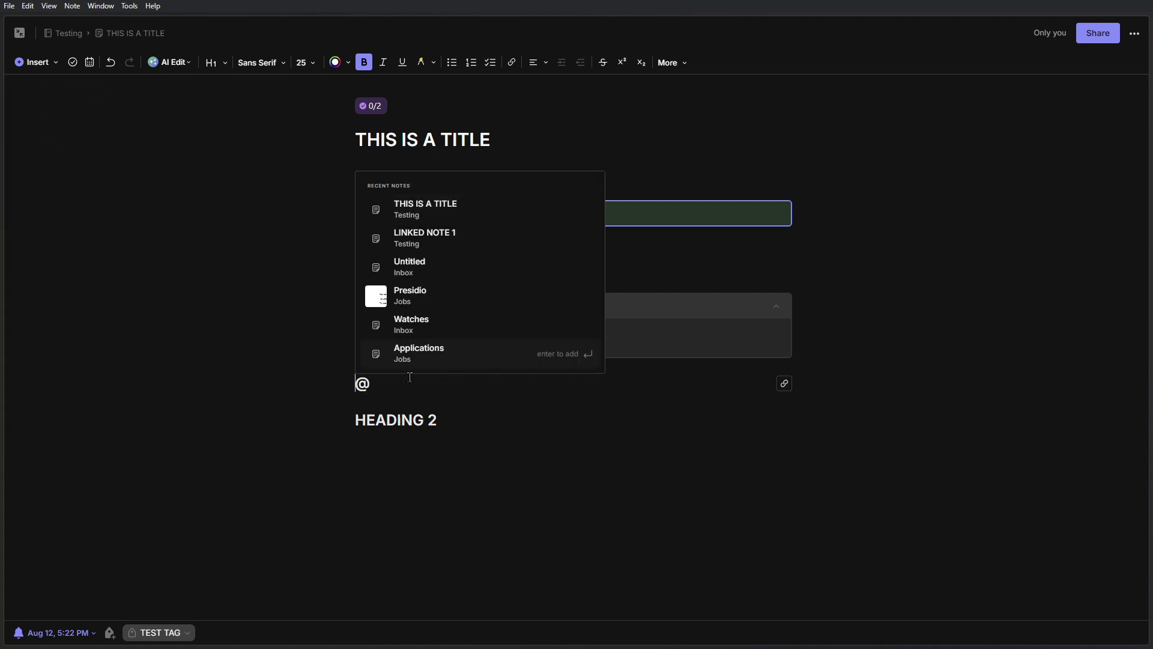
click(381, 389)
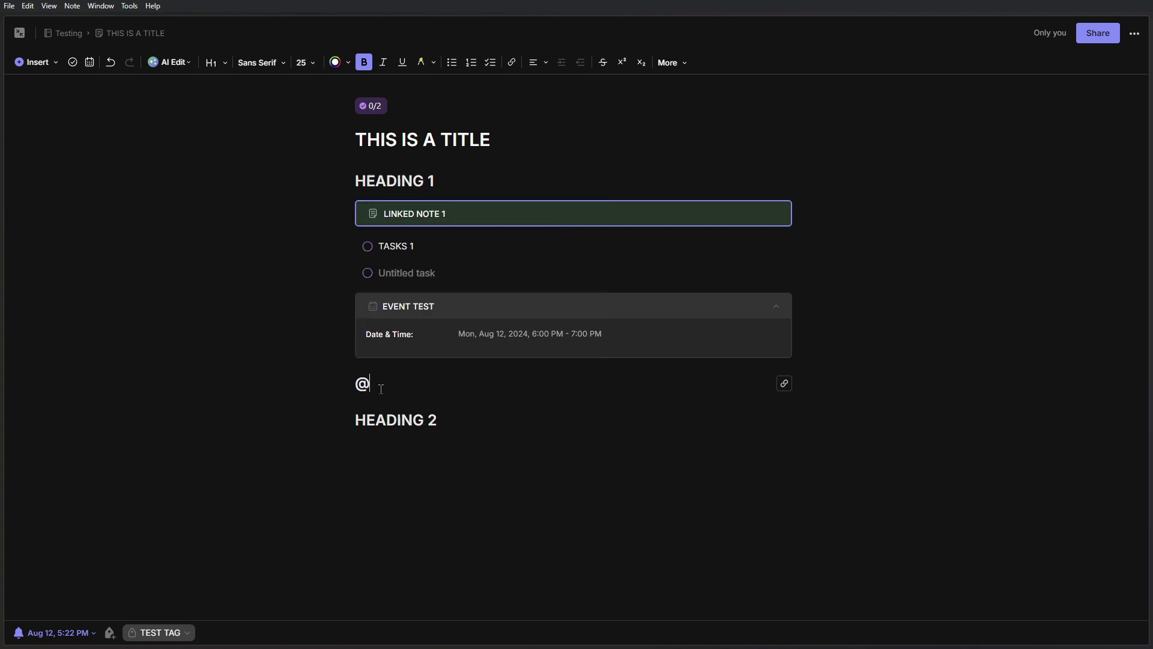
key(BackSpace)
click(52, 68)
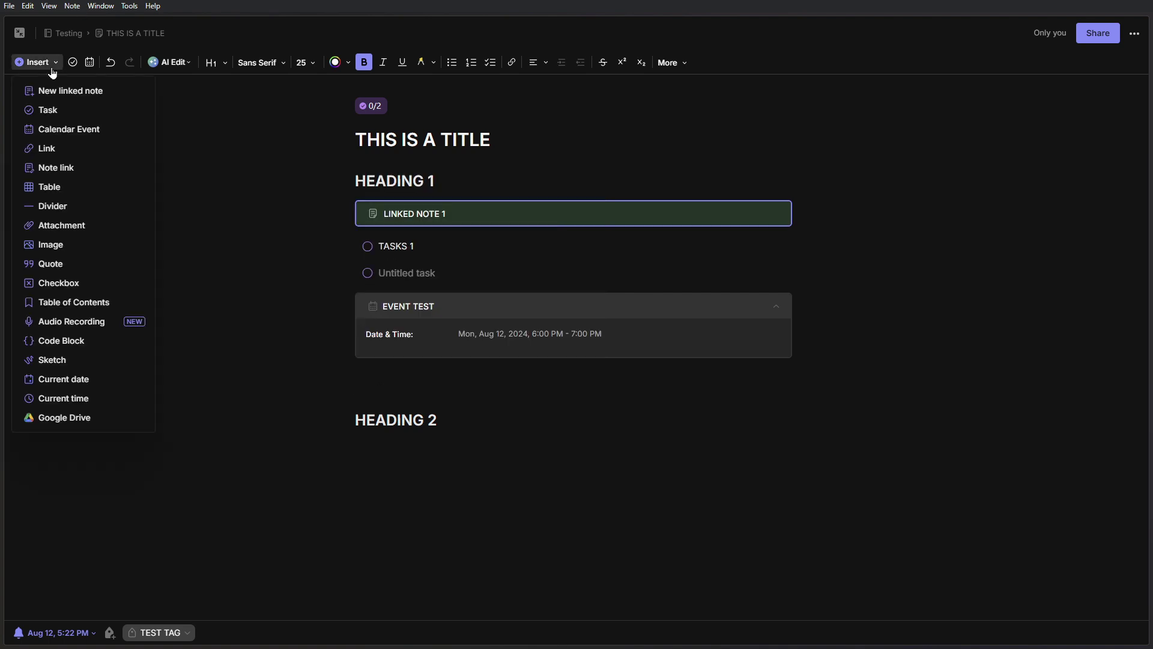
- Insert an empty 2x2 table above HEADING 2 and start a new line below it
click(70, 200)
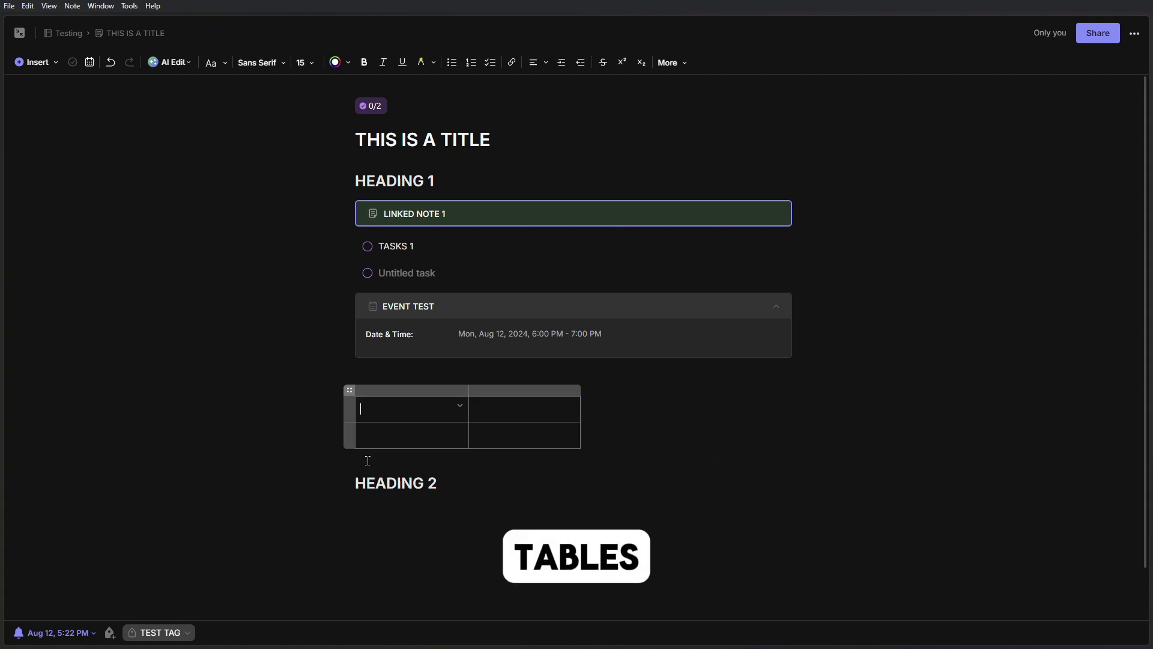
click(375, 483)
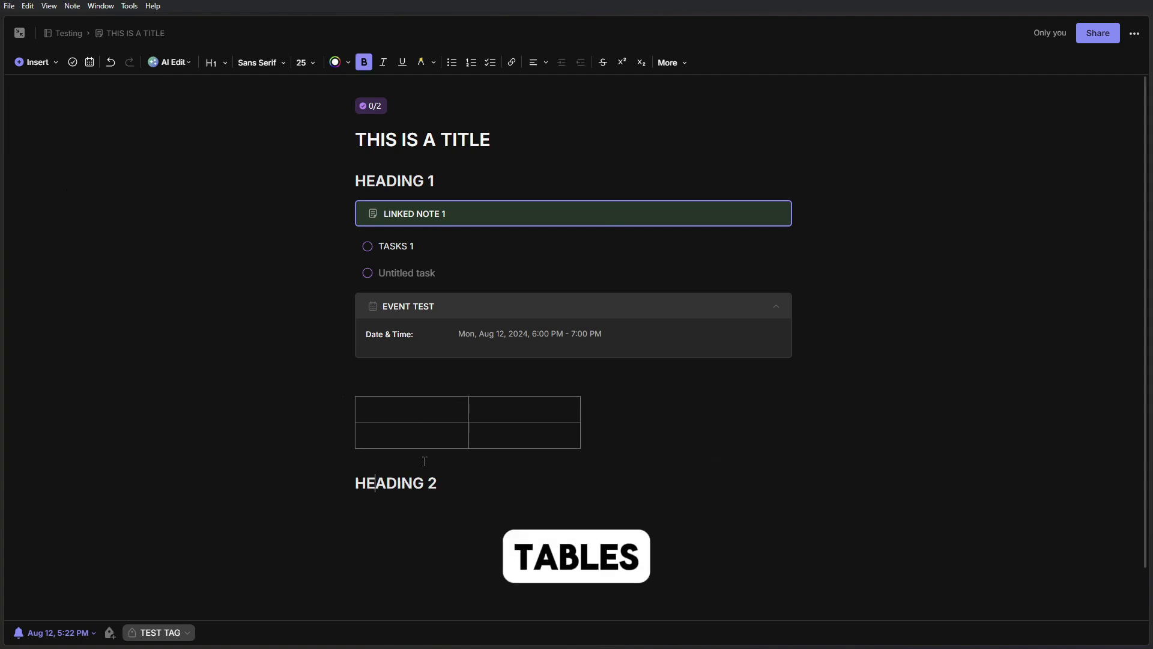
click(398, 521)
key(Return)
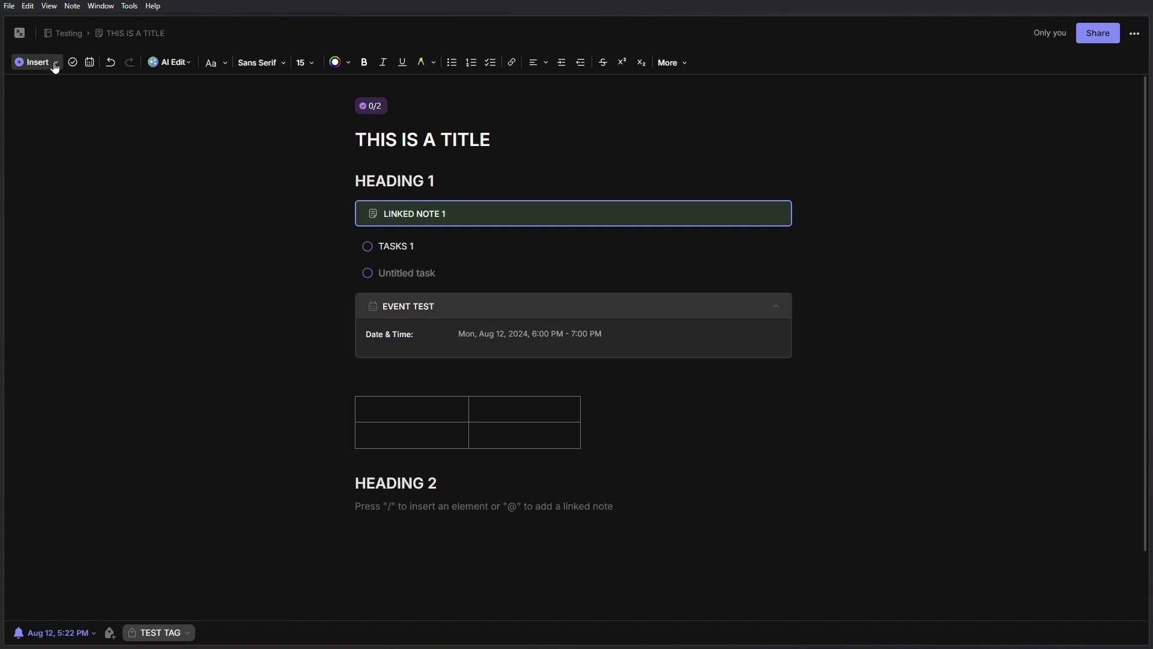
- Add a divider line beneath HEADING 2
click(53, 64)
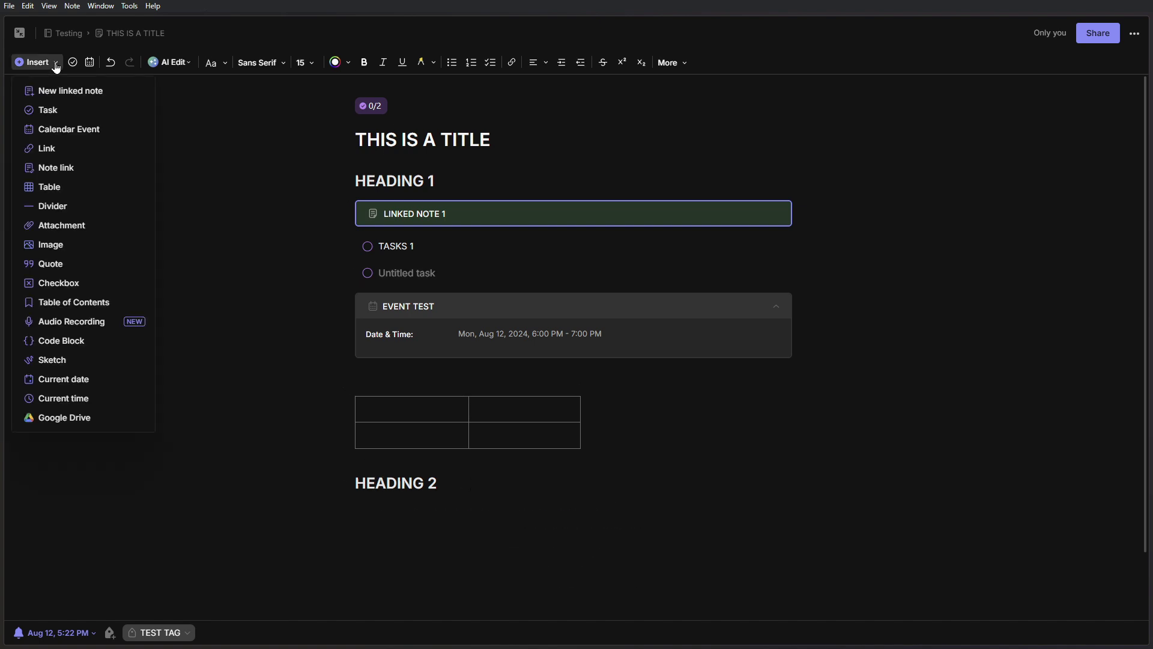
click(91, 207)
scroll(461, 407, down, 2)
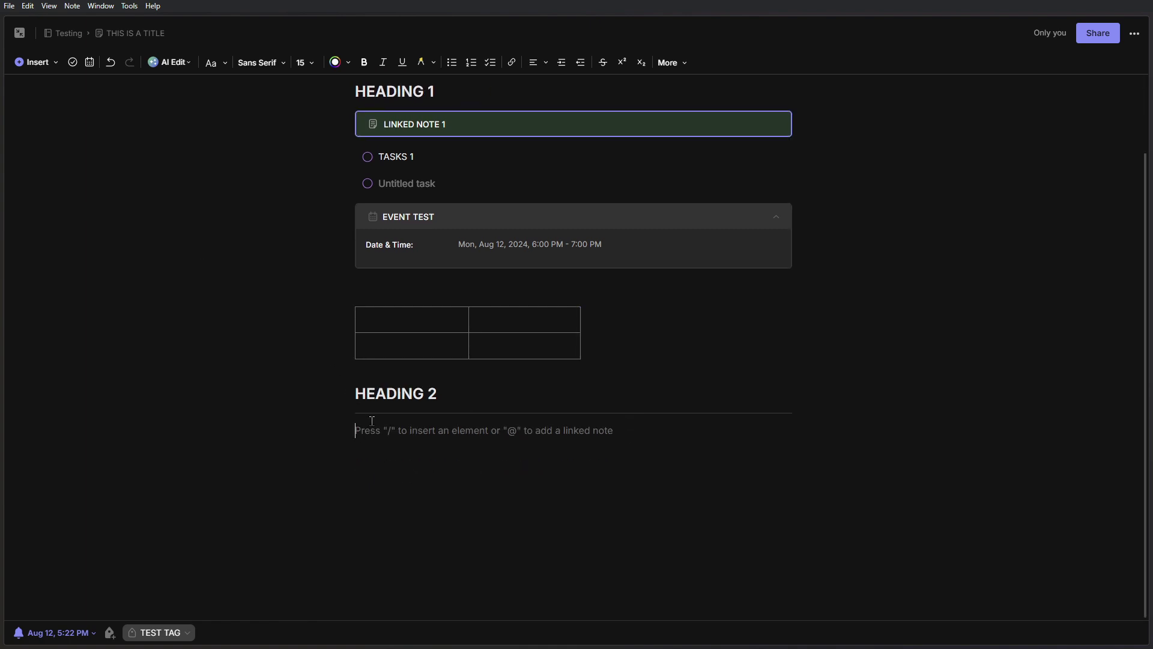
scroll(497, 90, up, 2)
scroll(507, 417, down, 2)
click(55, 66)
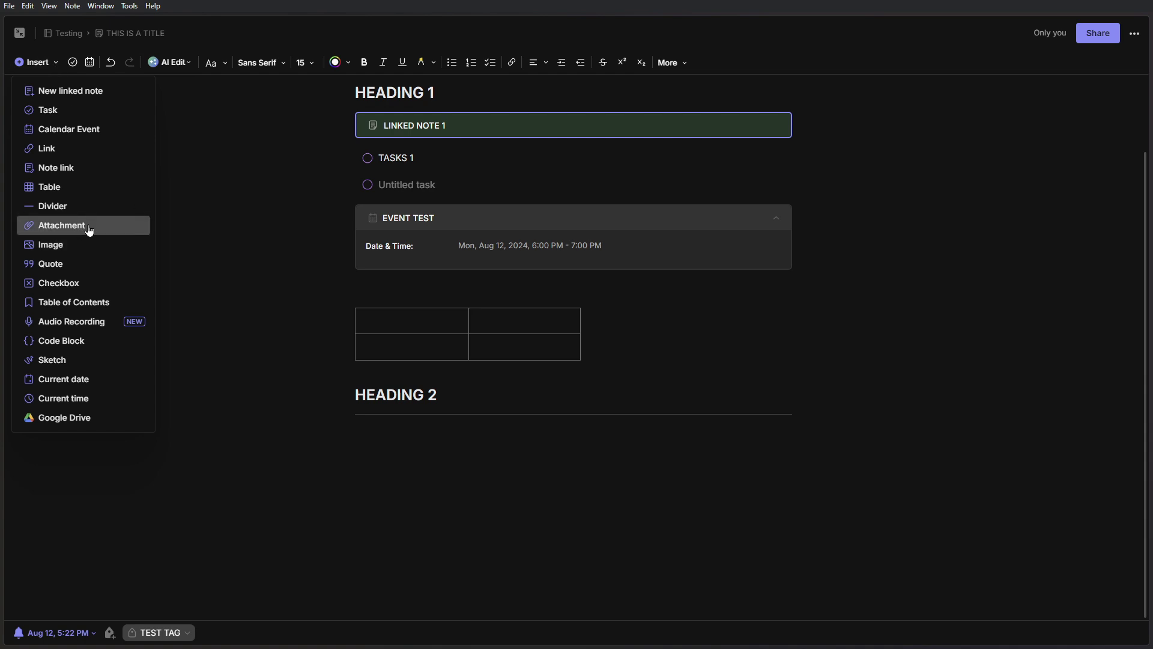
- Add a quote block reading 'THIS A QUOTE' below the divider
click(96, 265)
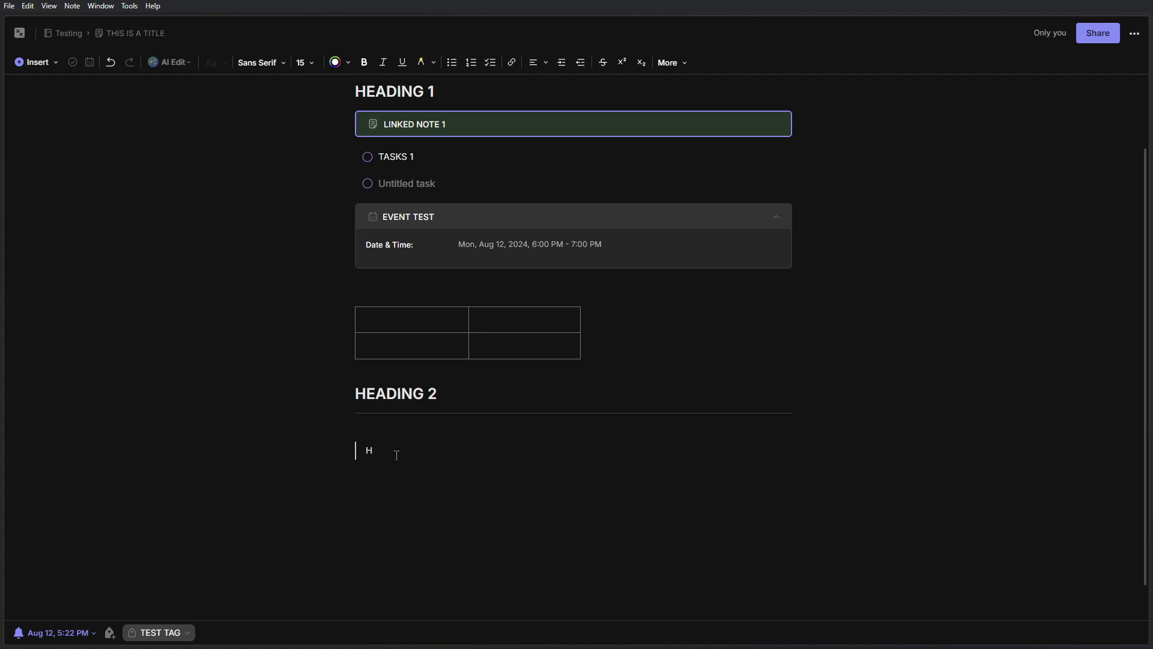
text(THIS A QUOTE)
key(Return)
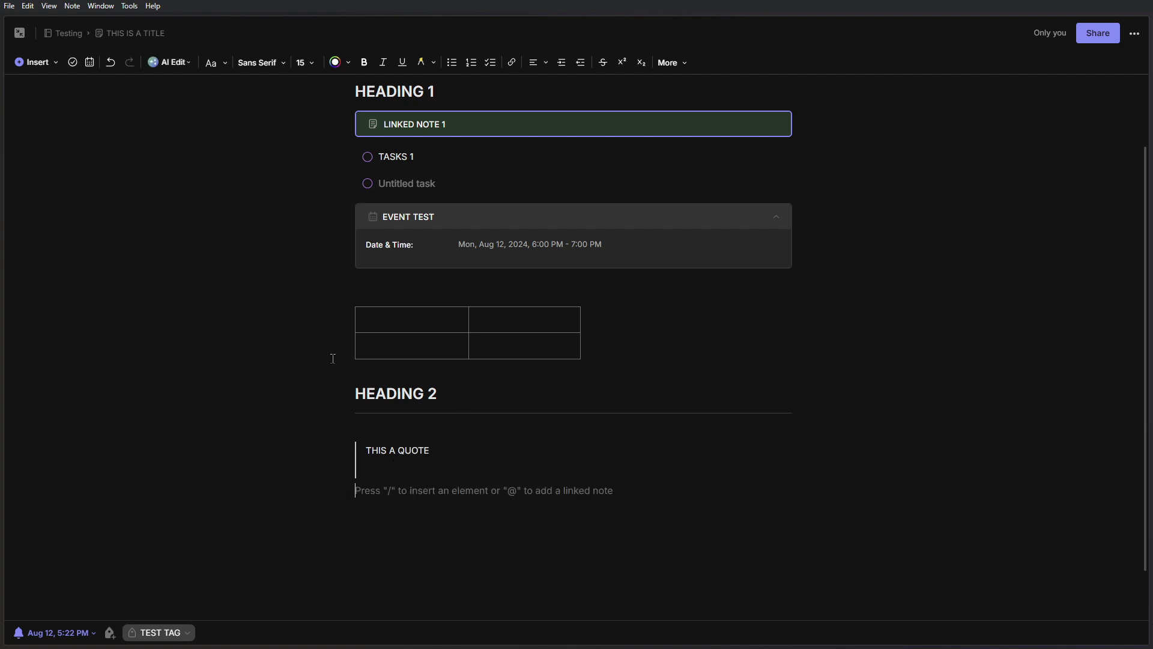
click(44, 64)
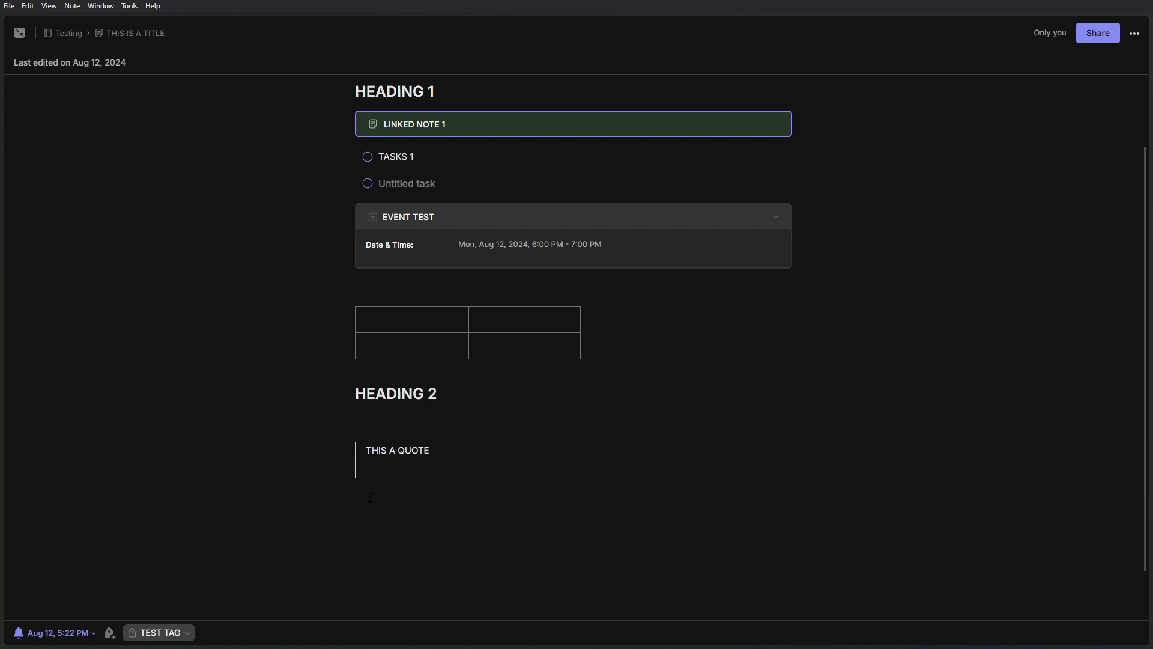
click(370, 497)
- Insert a checklist below the quote with items 'TECH' and 'TECH 1'
click(47, 65)
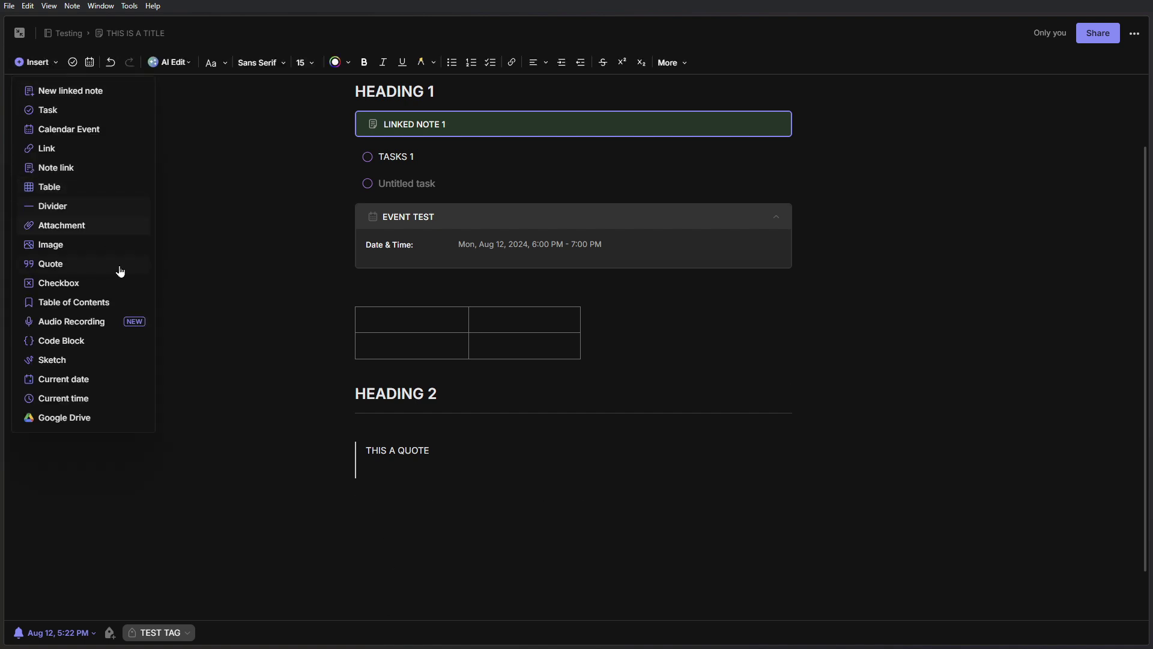
click(118, 293)
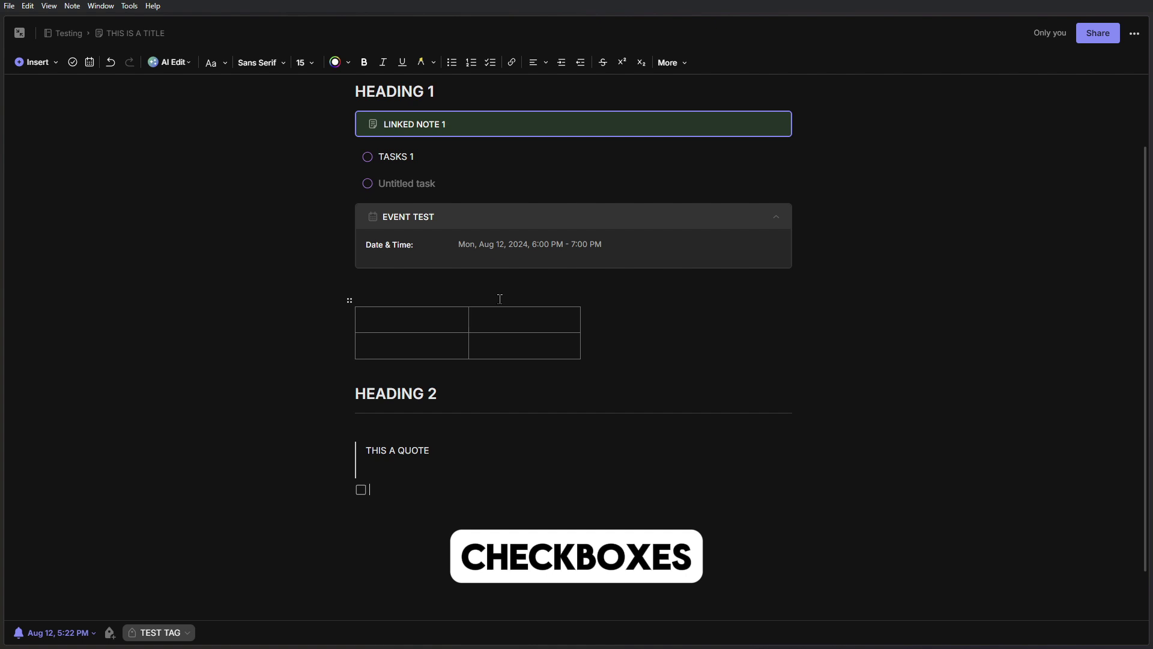
text(TECH)
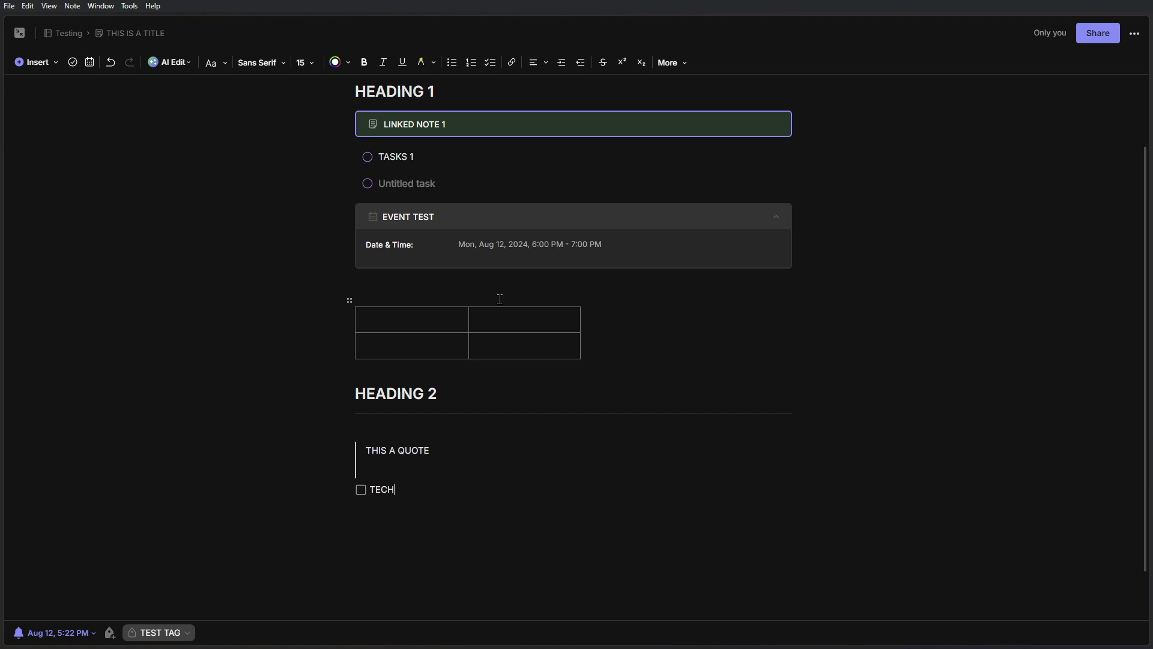
key(Return)
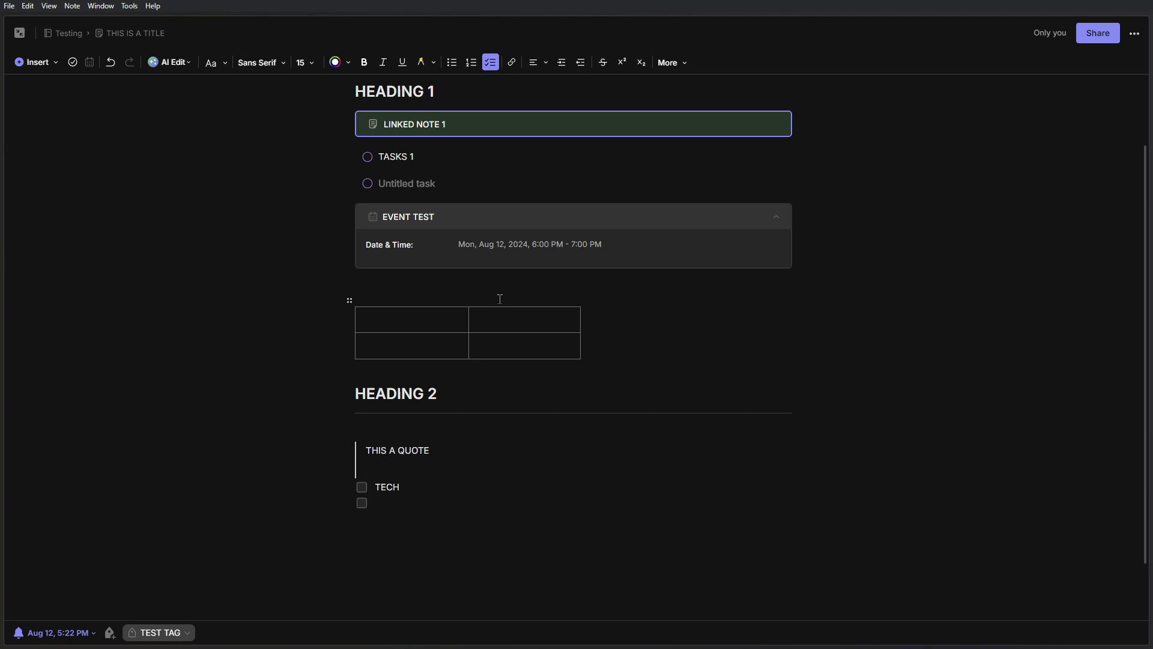
text(TECH 1)
- Leave both checklist items unticked, remove the stray space before TECH, and select both lines
click(361, 487)
click(361, 503)
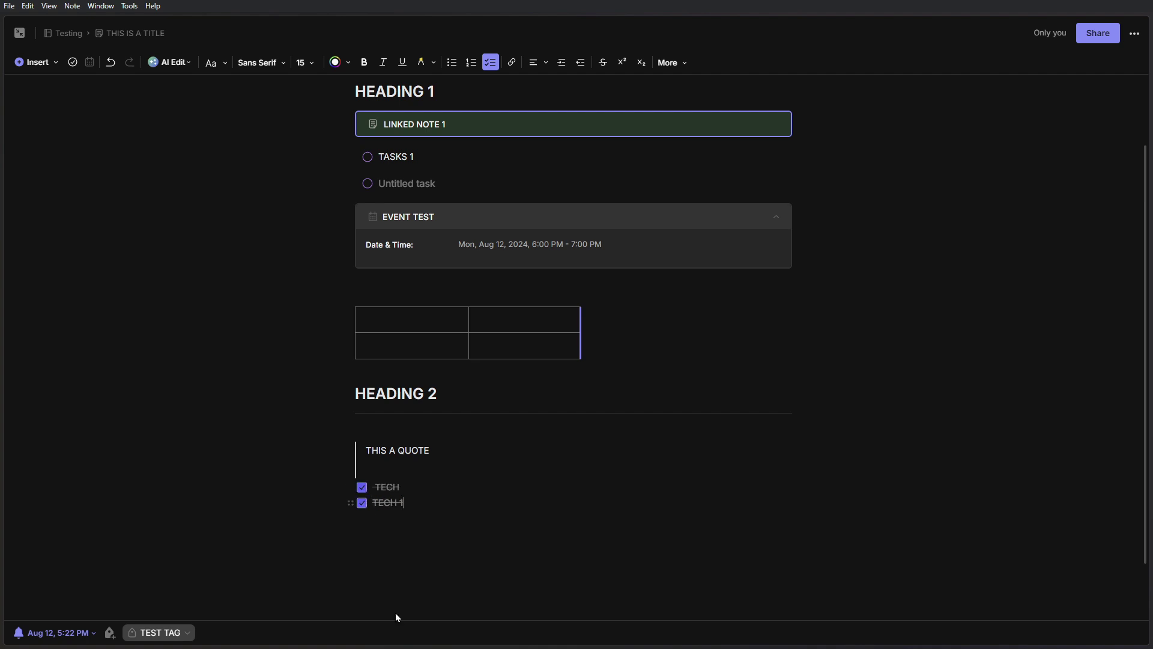
click(362, 503)
click(362, 487)
key(BackSpace)
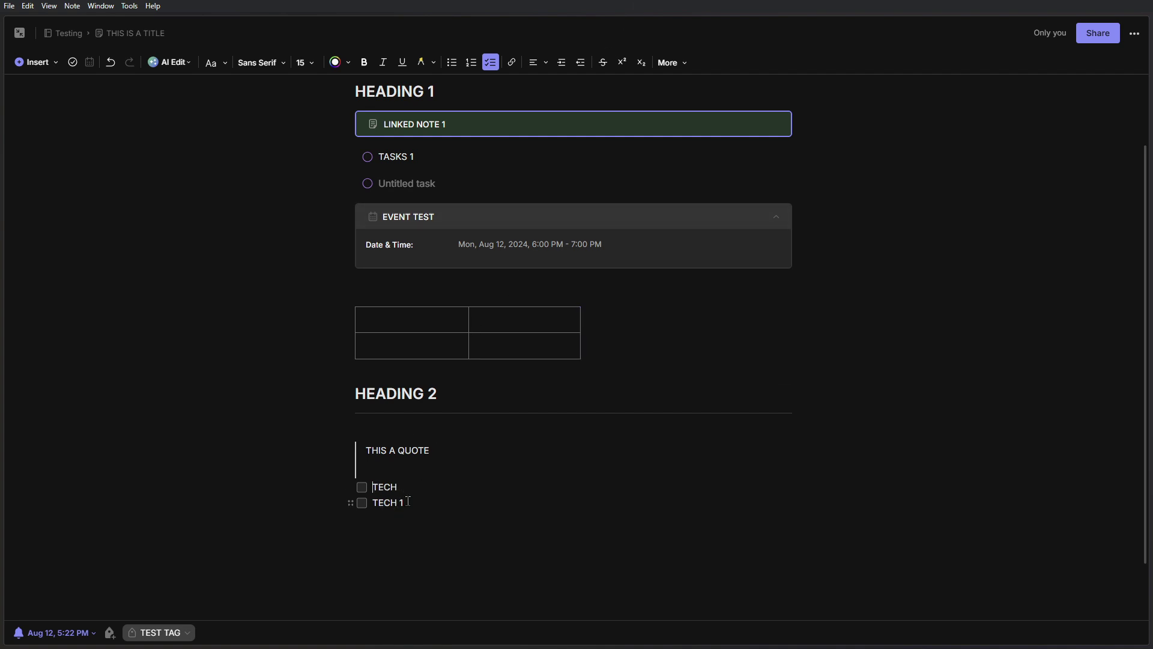
drag(408, 501, 368, 485)
click(36, 62)
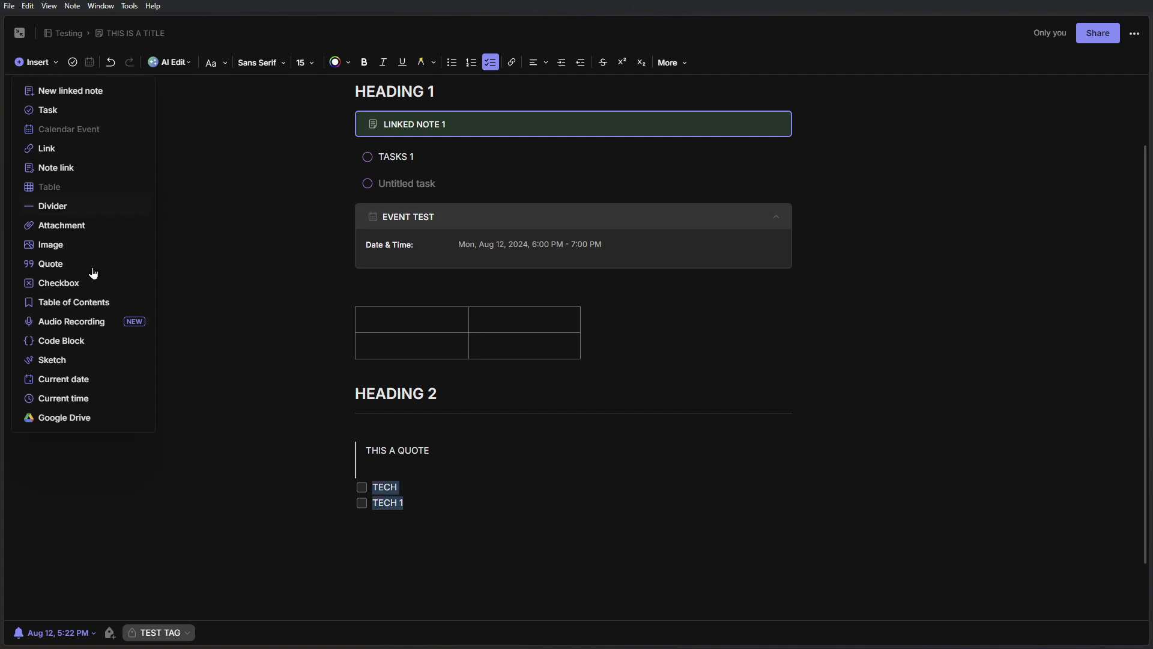
key(Escape)
- Add a plain line after TECH 1 and insert a table of contents there
click(437, 502)
key(Return)
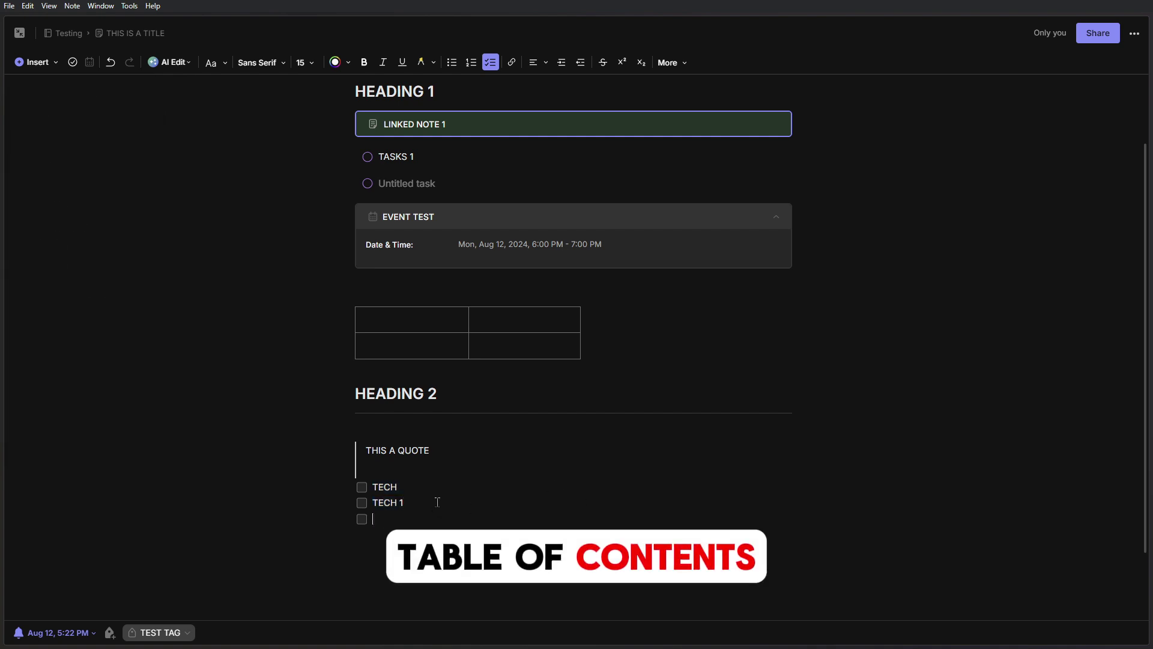
key(BackSpace)
click(27, 62)
click(91, 303)
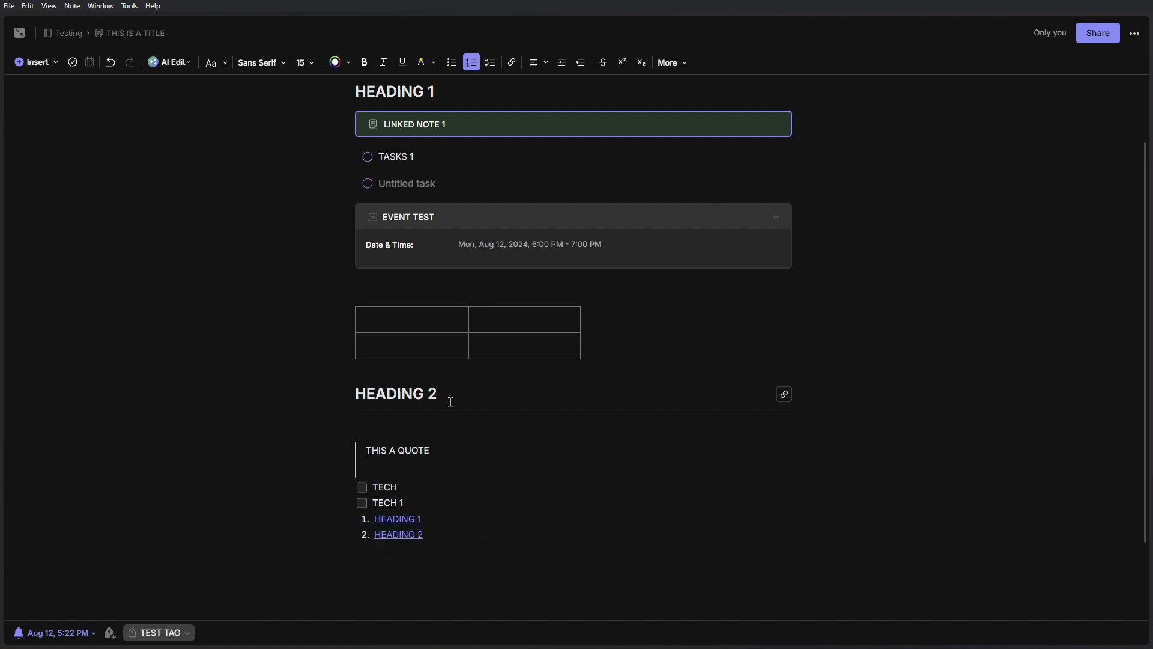
- Test the contents links by jumping to HEADING 2 and HEADING 1
drag(450, 398, 353, 394)
drag(445, 89, 352, 94)
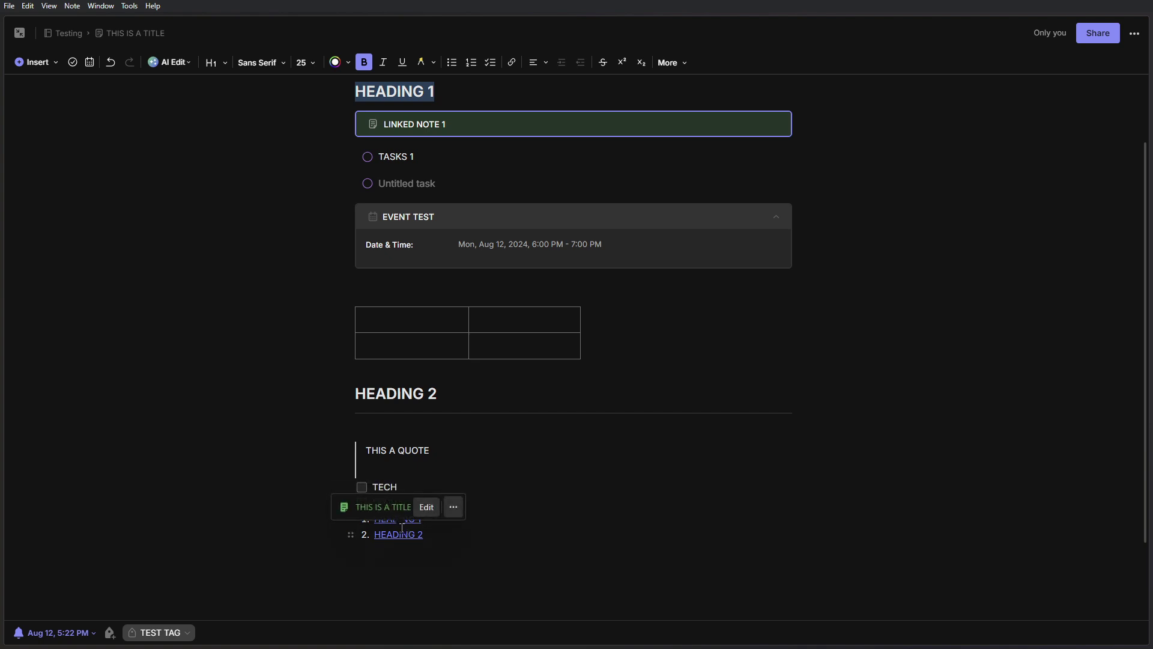
click(483, 415)
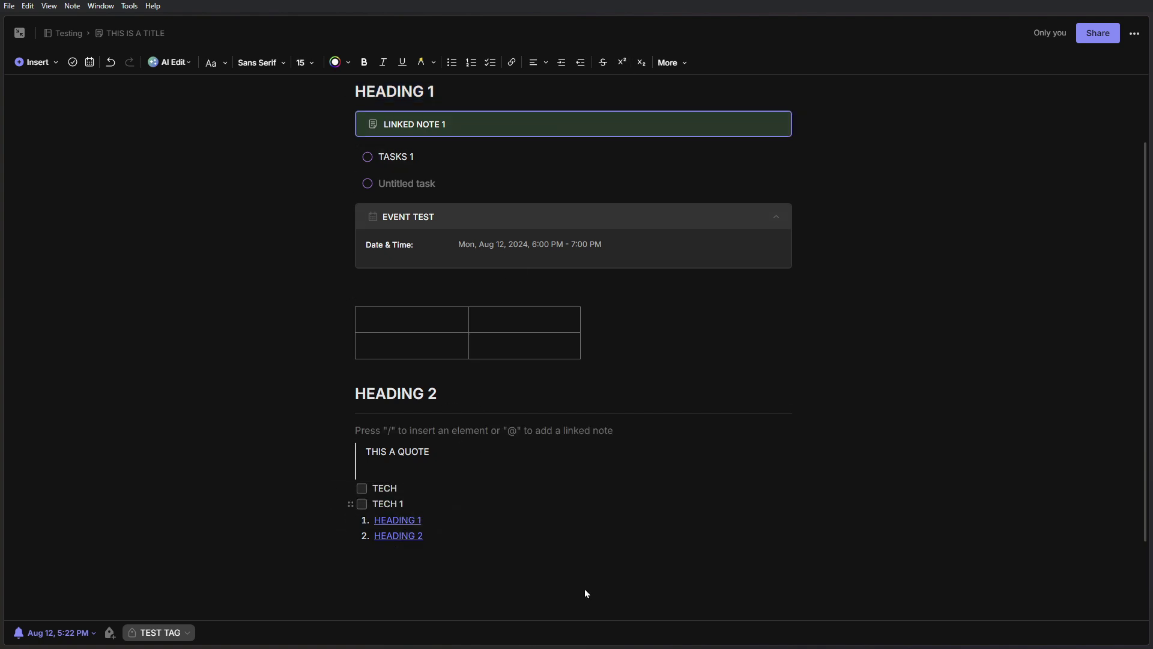
click(406, 540)
click(401, 417)
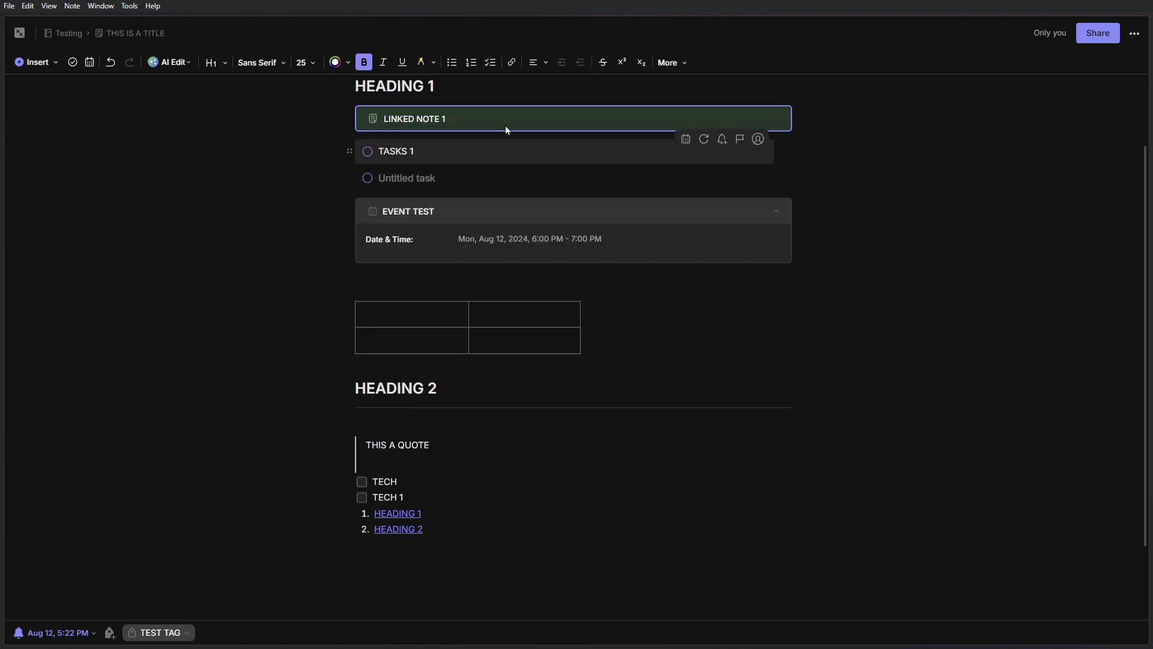
click(52, 62)
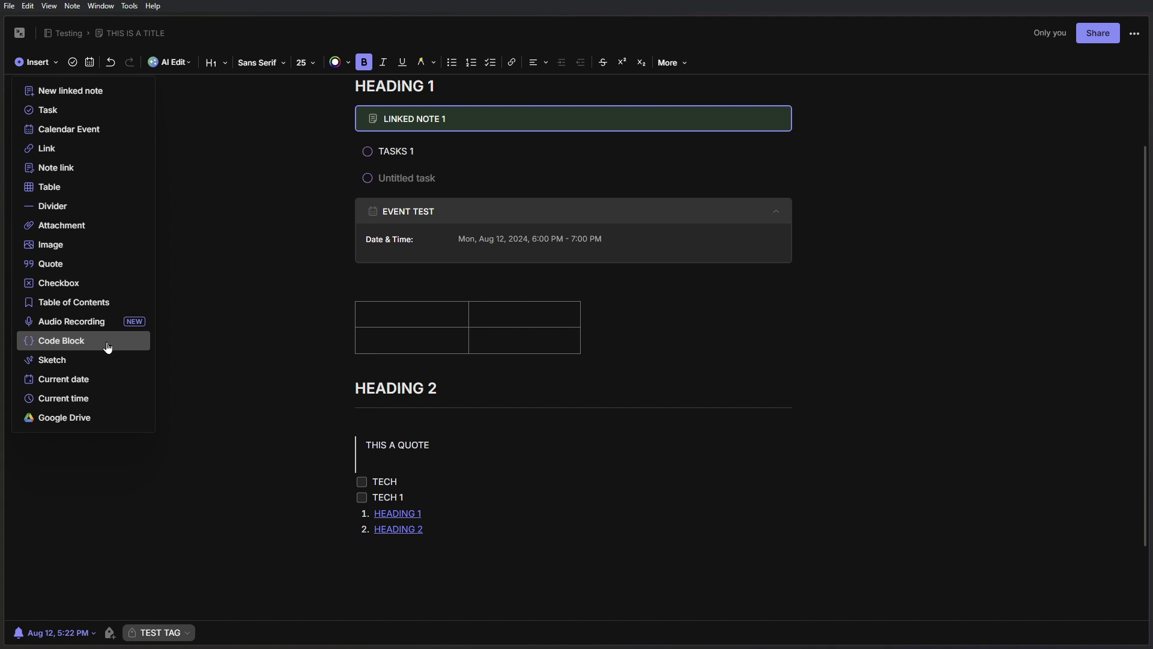
- Insert a code block above HEADING 1 and set its language to JSON
click(108, 347)
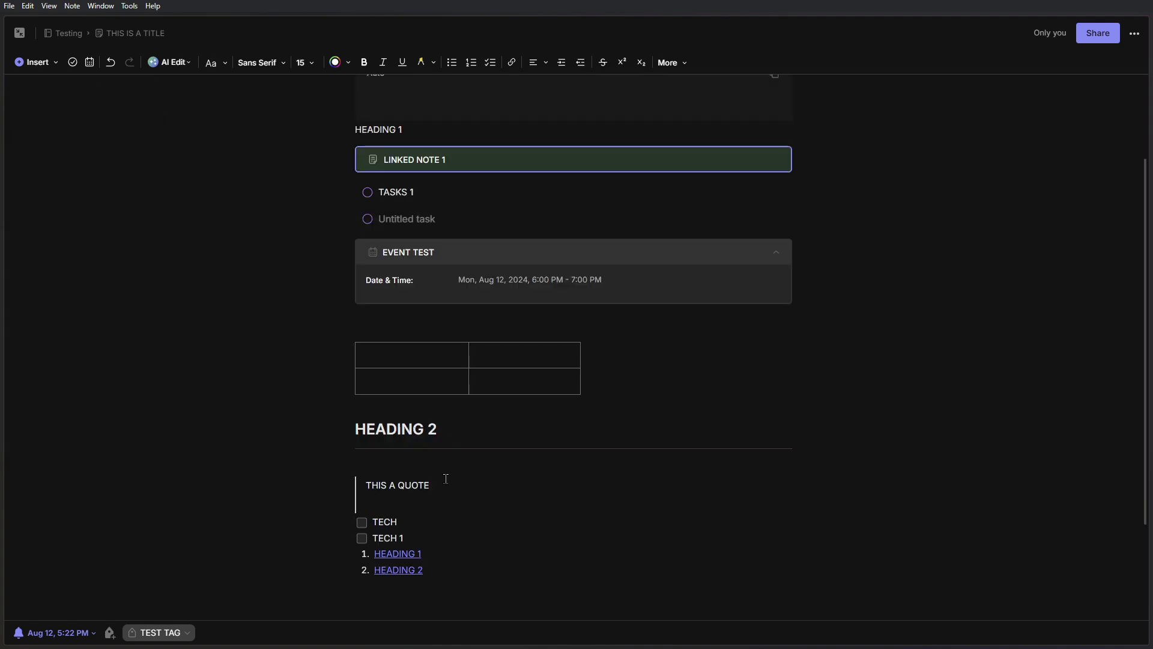
scroll(445, 479, down, 2)
scroll(420, 435, up, 4)
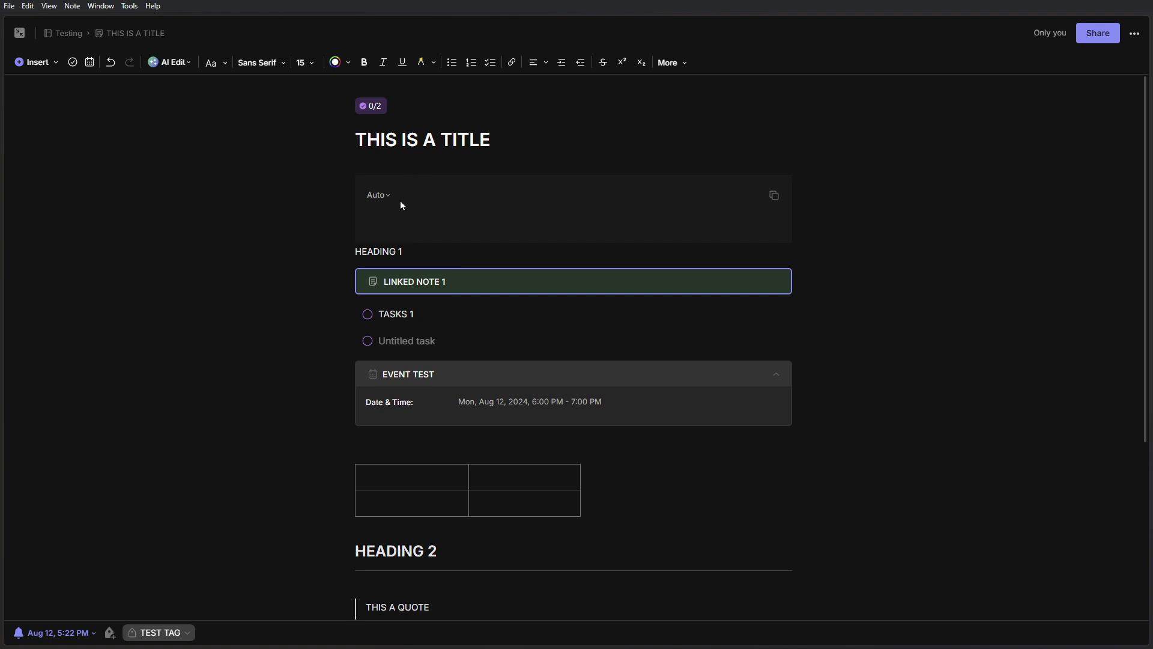
click(394, 205)
click(379, 195)
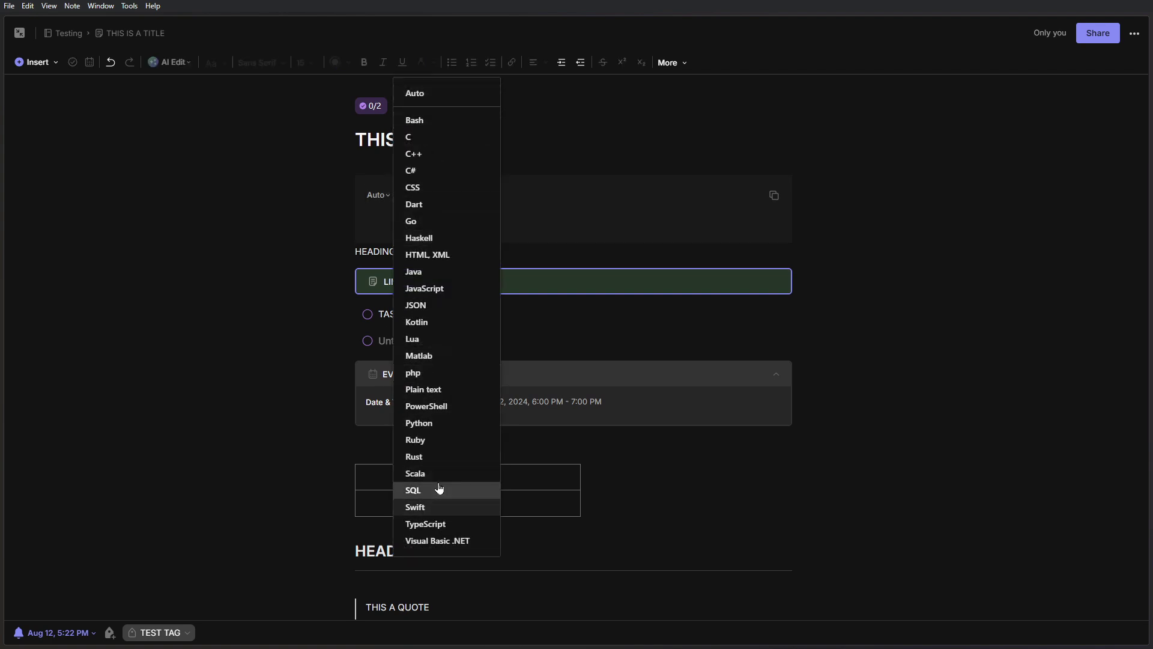
click(428, 305)
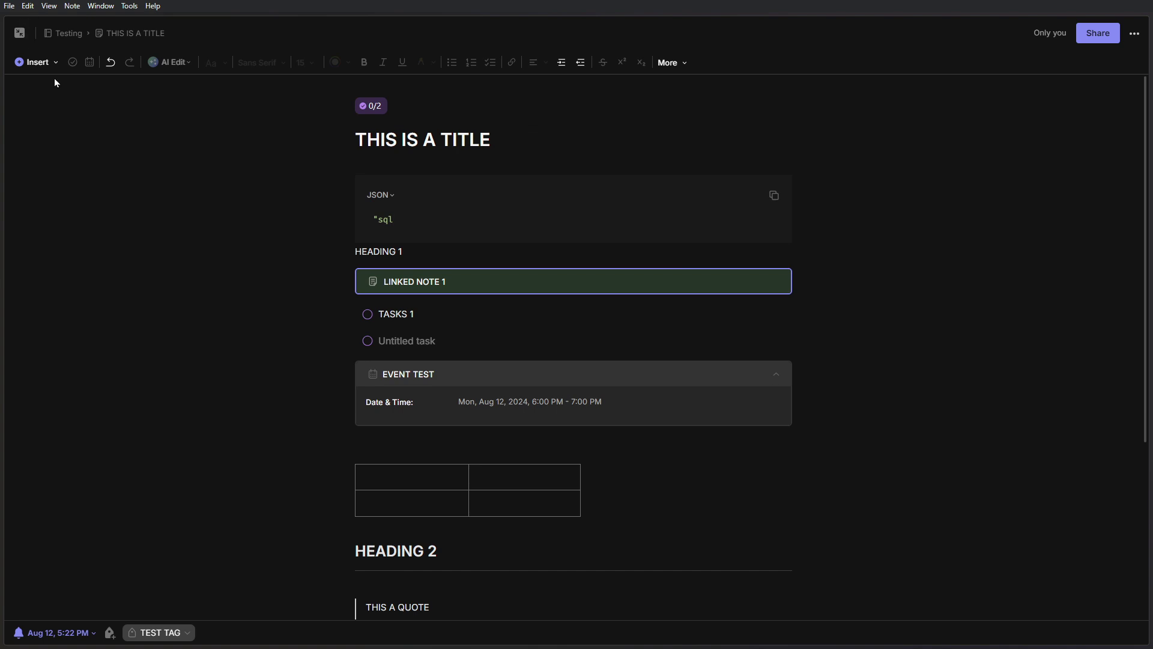
click(35, 61)
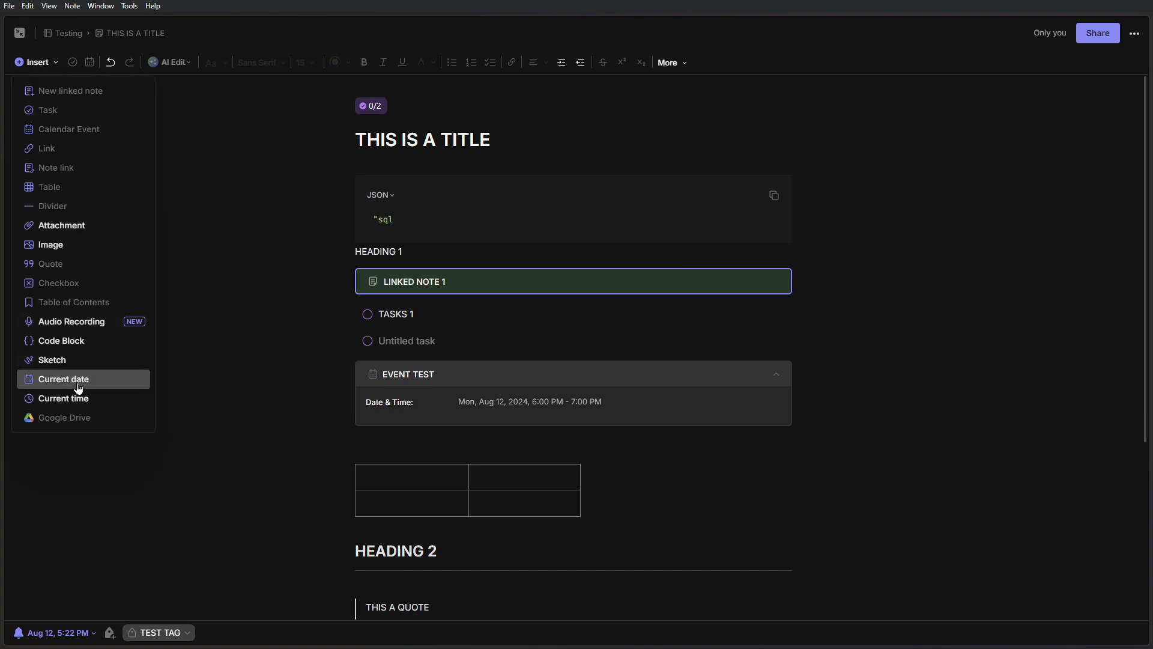
- Draw a white stroke and a yellow size-05 stroke in a new sketch, then embed it
click(80, 360)
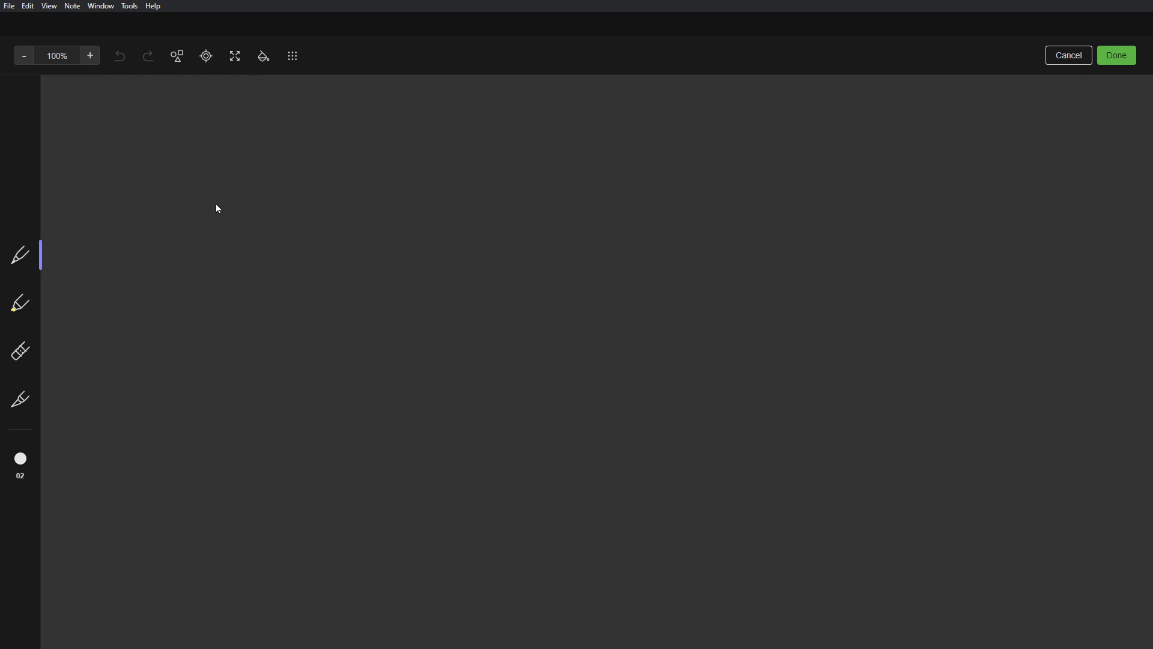
mouse_move(215, 203)
mouse_down()
mouse_move(330, 386)
mouse_move(456, 319)
mouse_move(384, 426)
mouse_up()
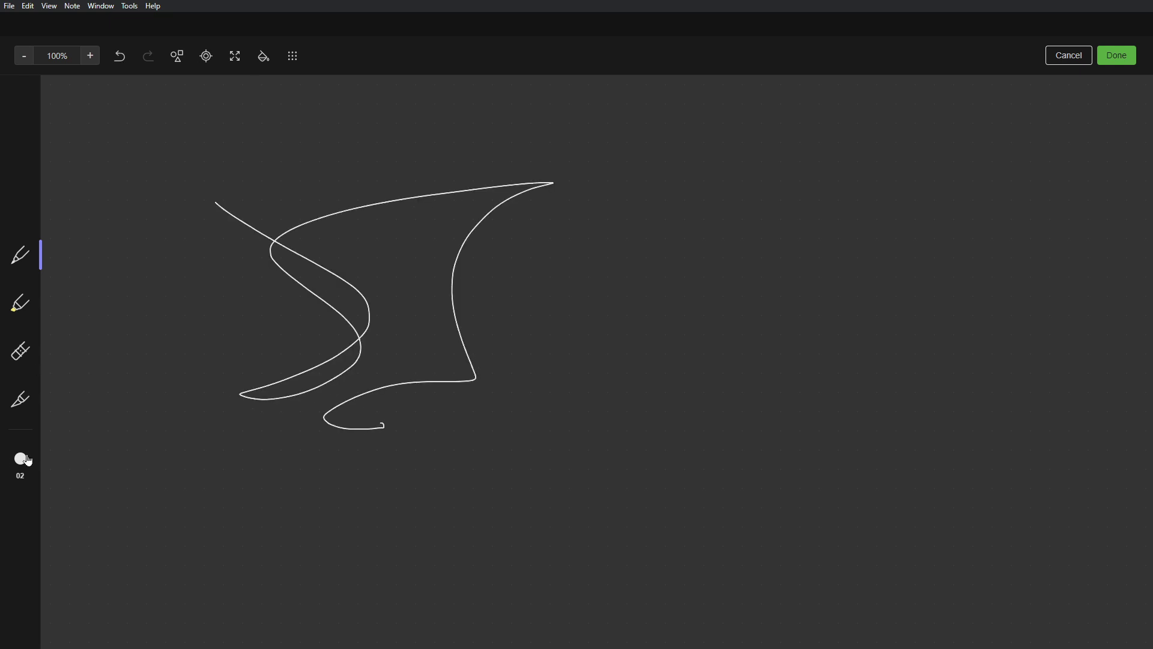
click(21, 458)
click(162, 515)
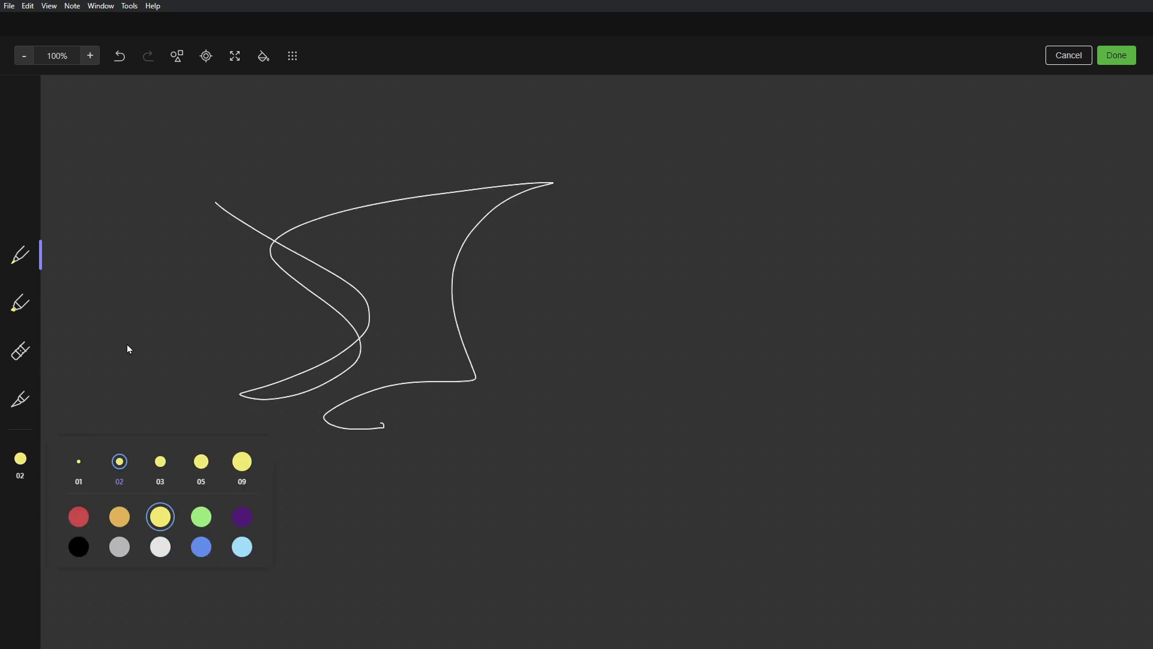
click(202, 462)
mouse_move(636, 228)
mouse_down()
mouse_move(530, 354)
mouse_move(446, 135)
mouse_move(819, 375)
mouse_move(903, 220)
mouse_up()
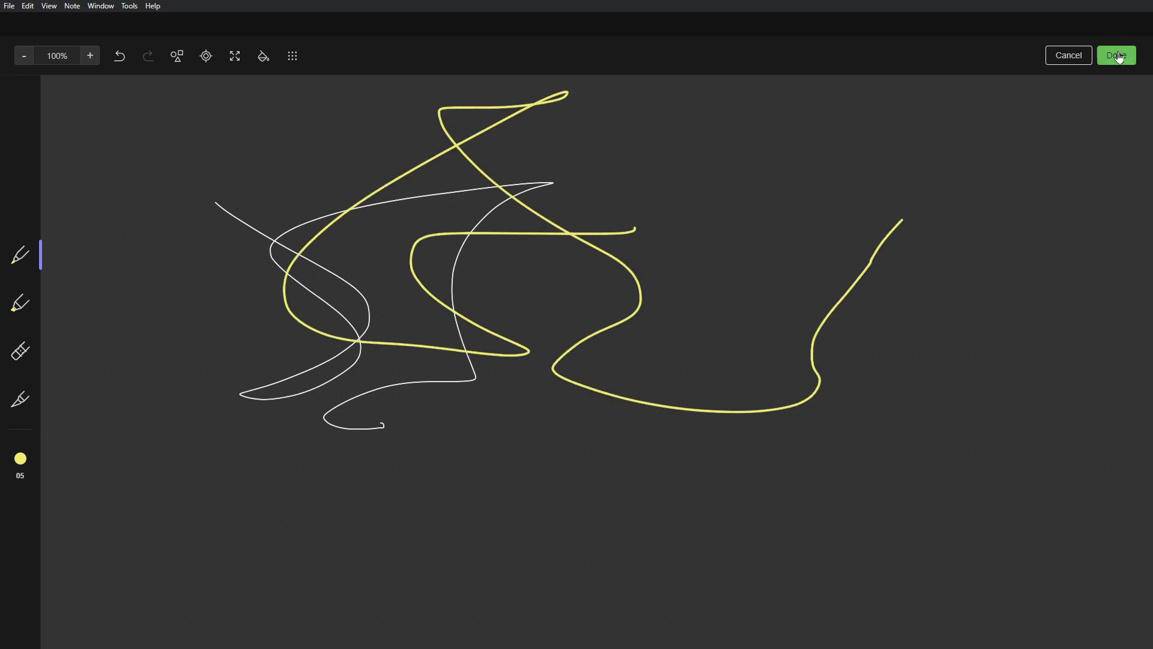
click(1111, 54)
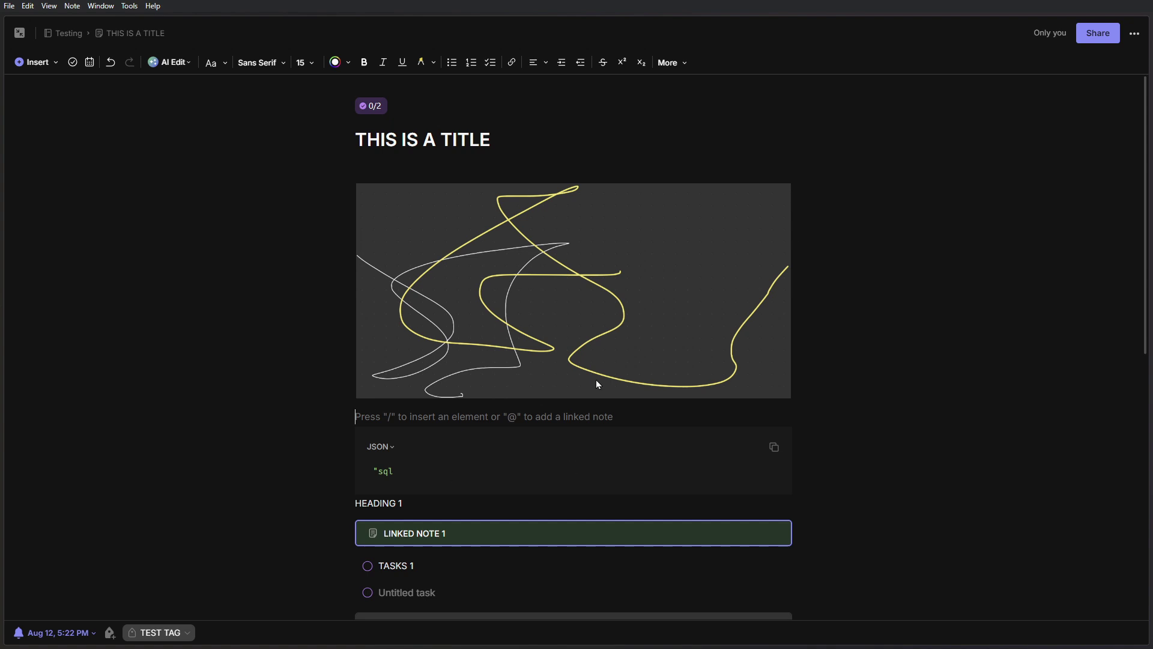
scroll(597, 384, down, 8)
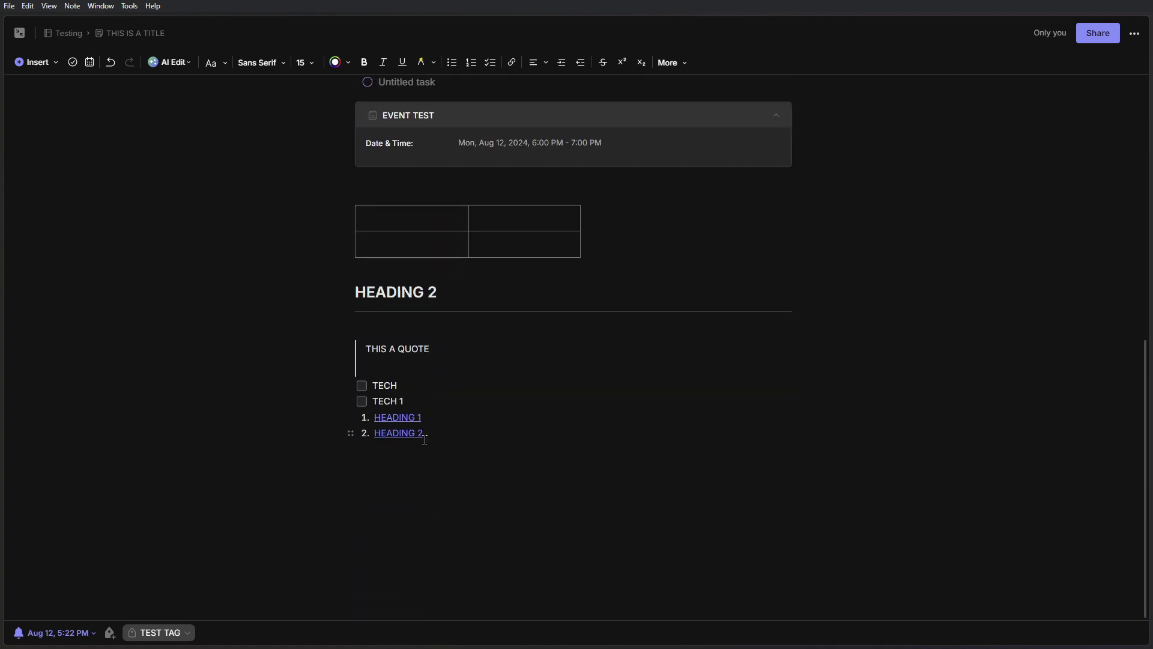
- Insert the current date, August 12, 2024, on a new line below the table of contents
click(428, 435)
key(Return)
key(Return)
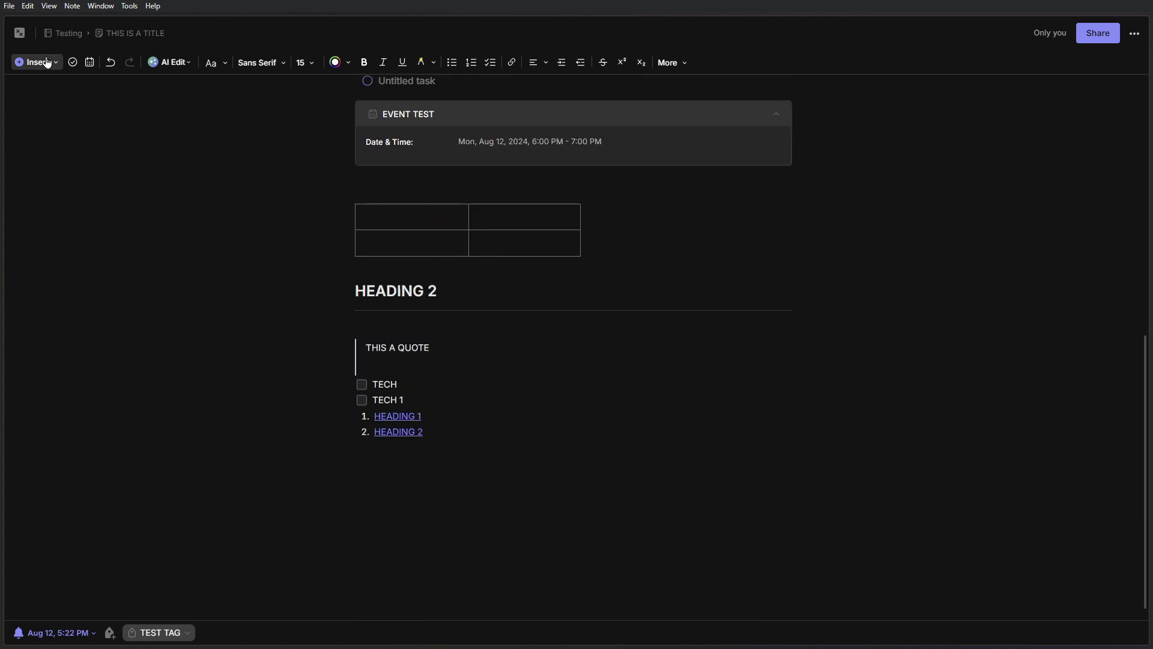
click(34, 62)
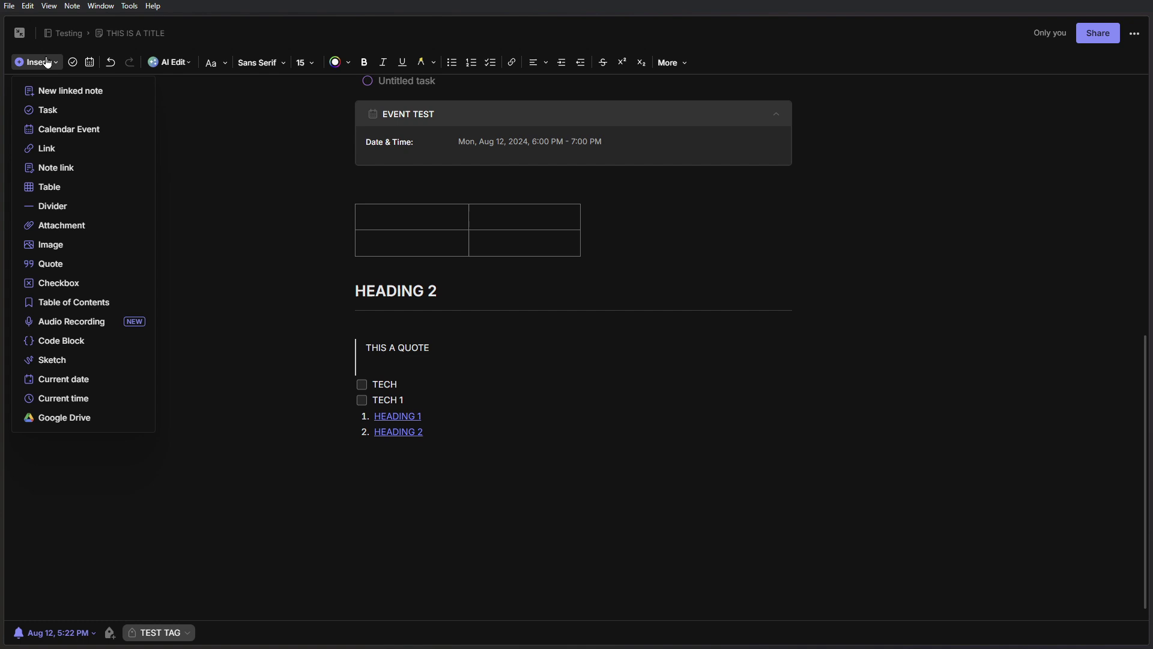
click(113, 379)
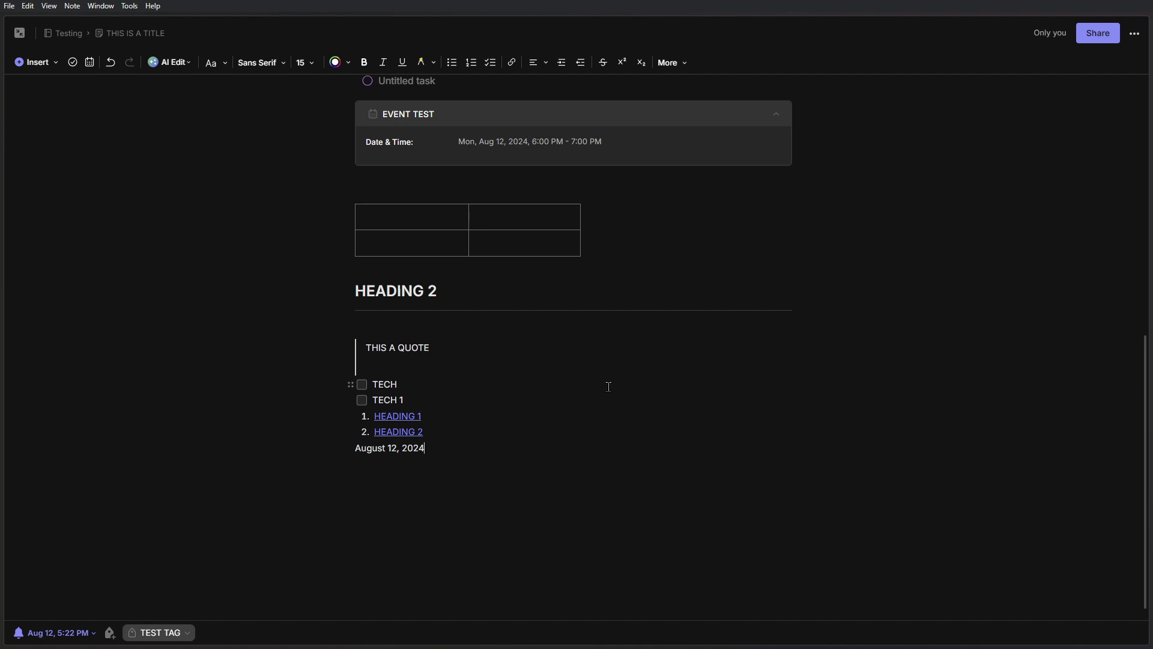
- Add an empty line below the date
click(53, 63)
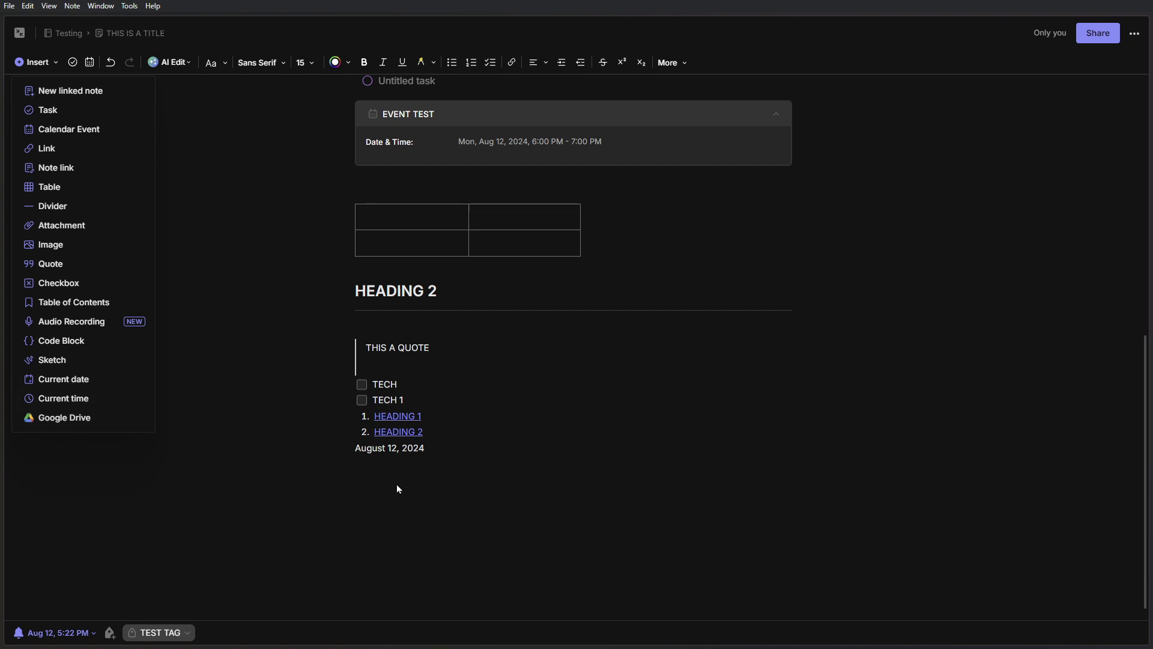
click(444, 467)
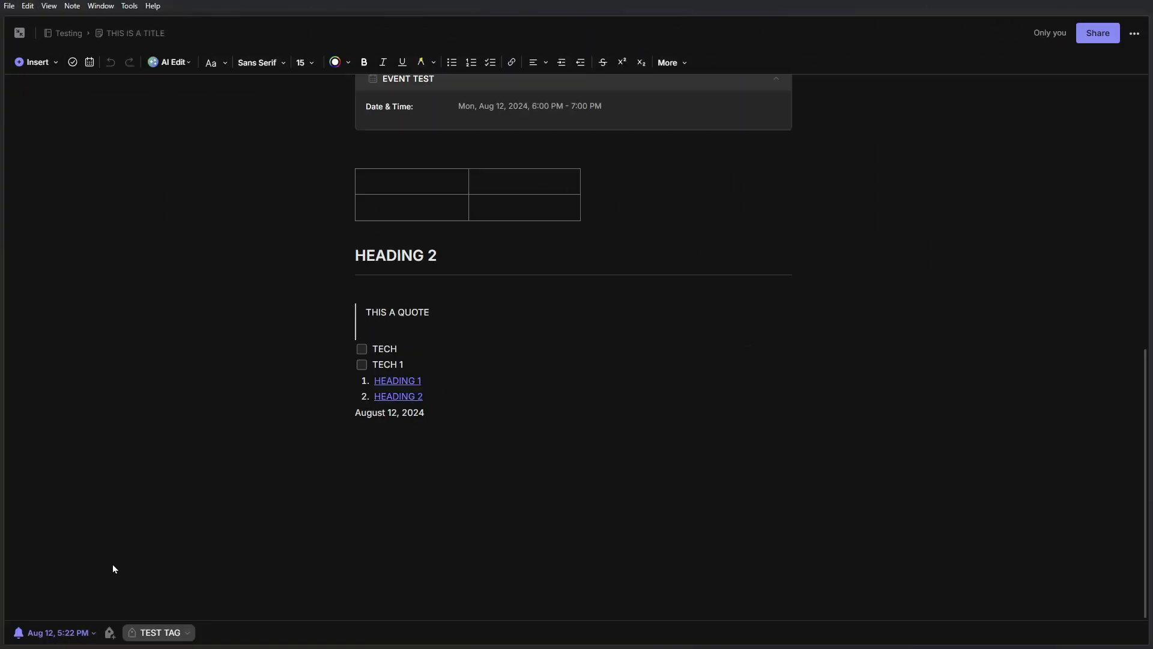
click(394, 443)
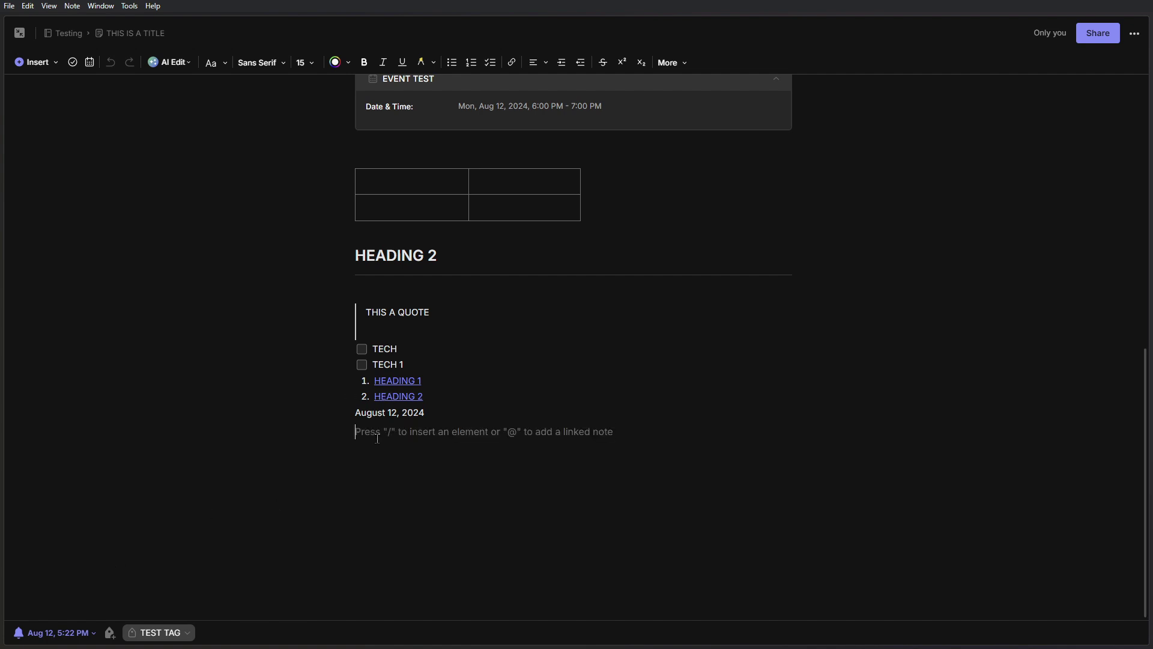
click(57, 62)
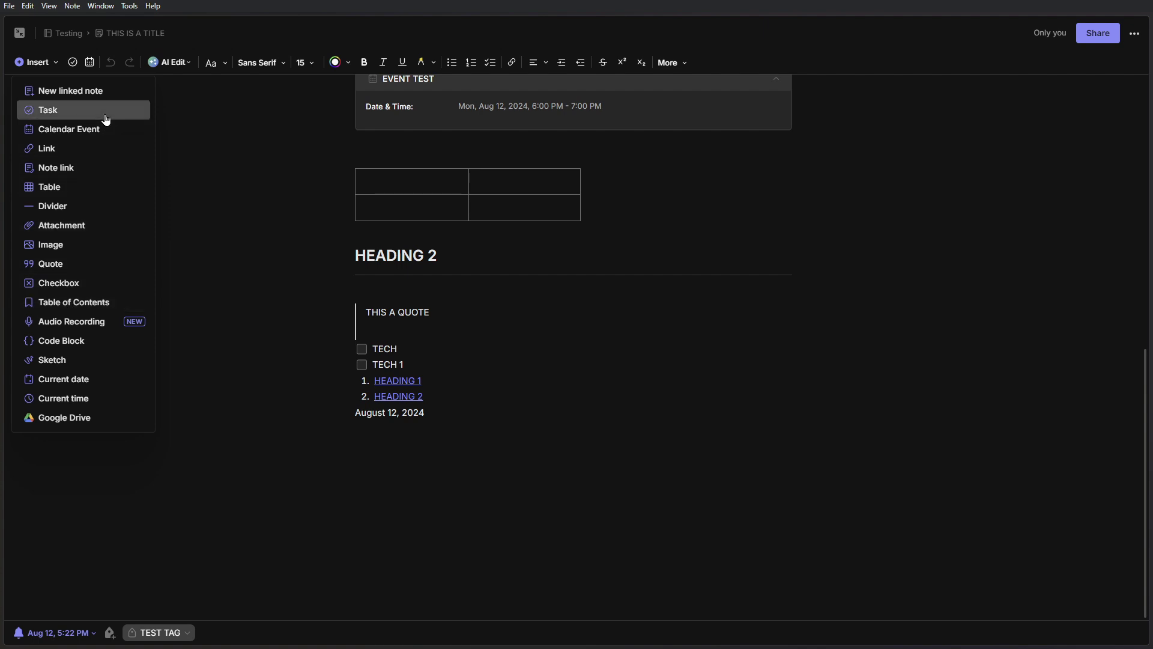
click(377, 437)
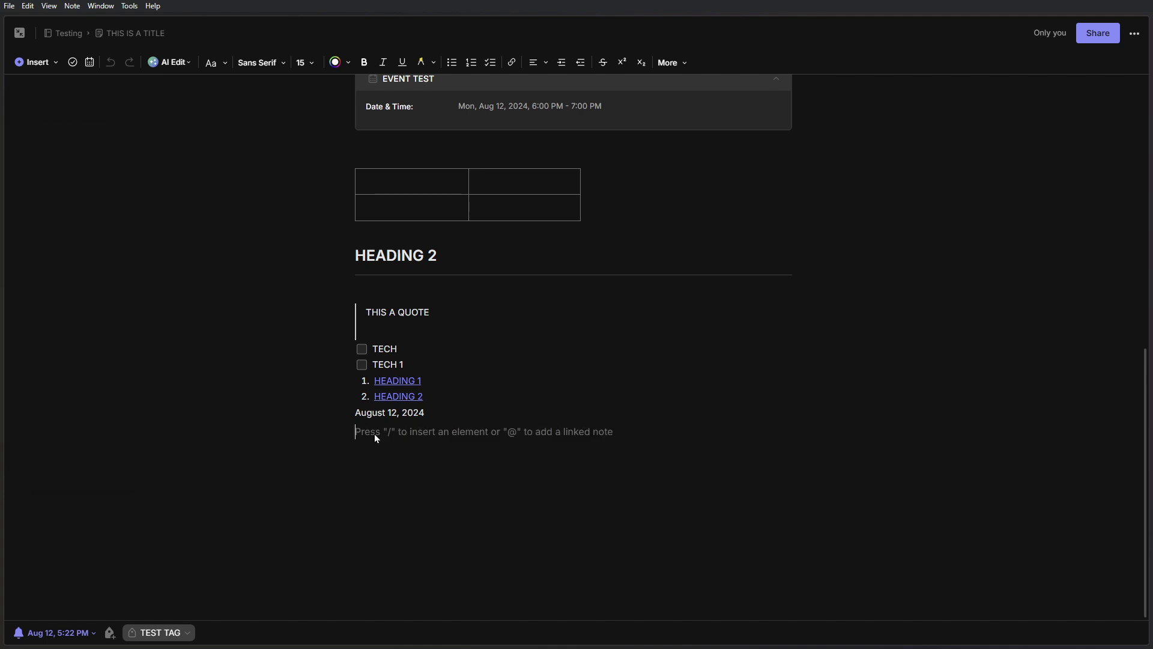
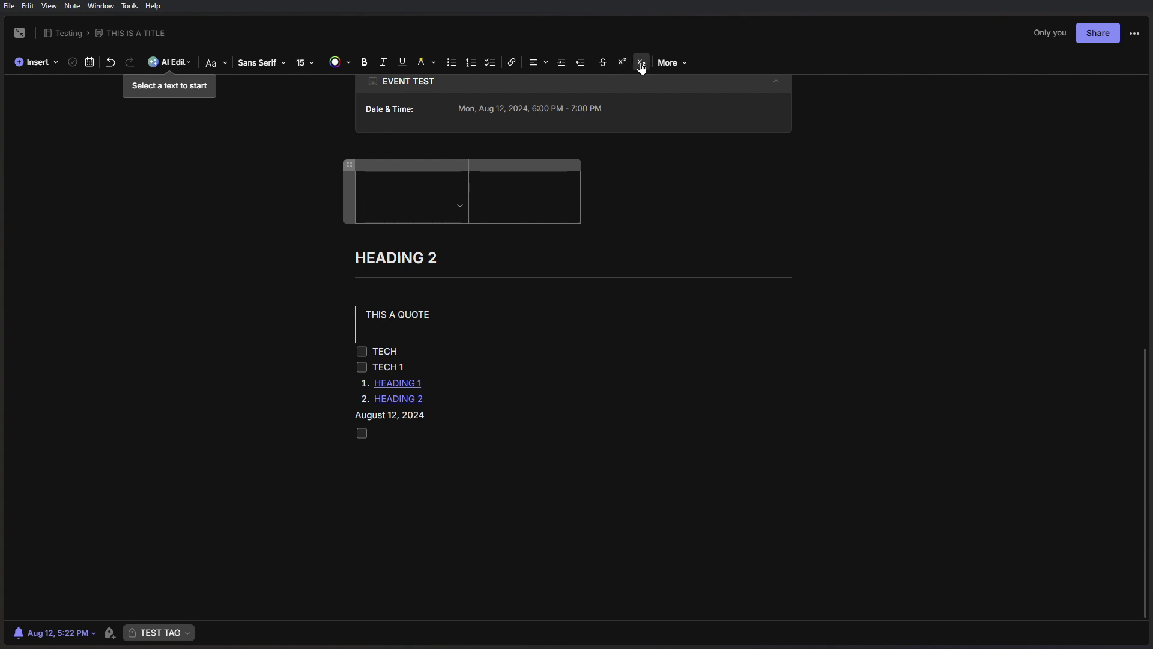
- Open the More formatting menu to reach the formatting cleanup options
click(683, 70)
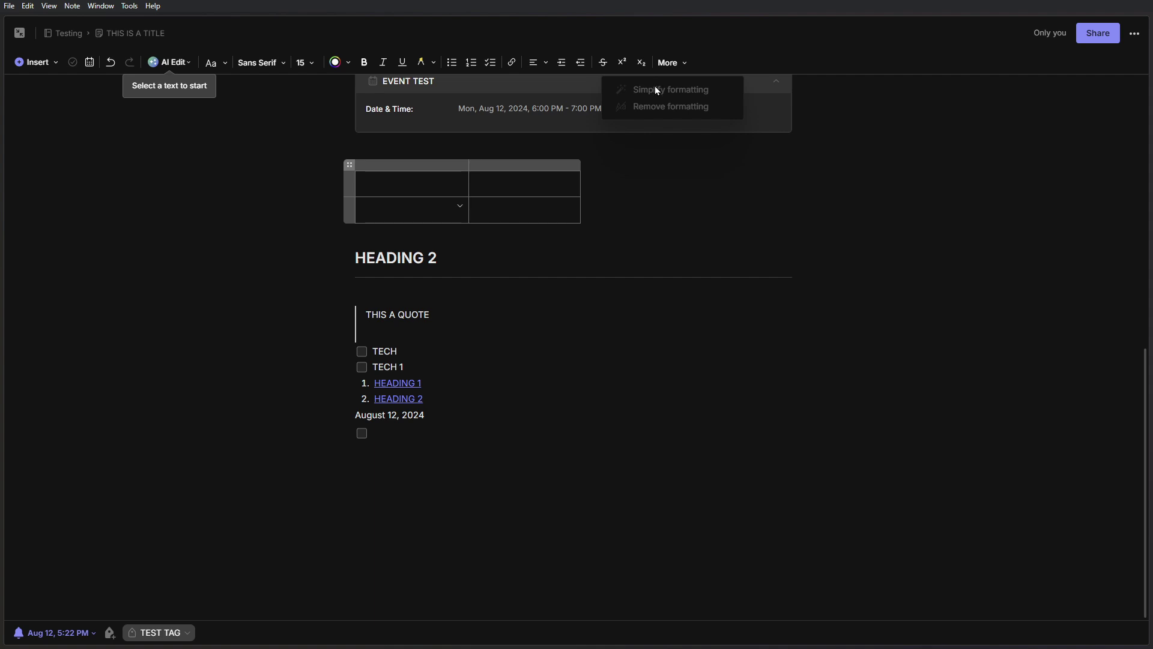
click(390, 485)
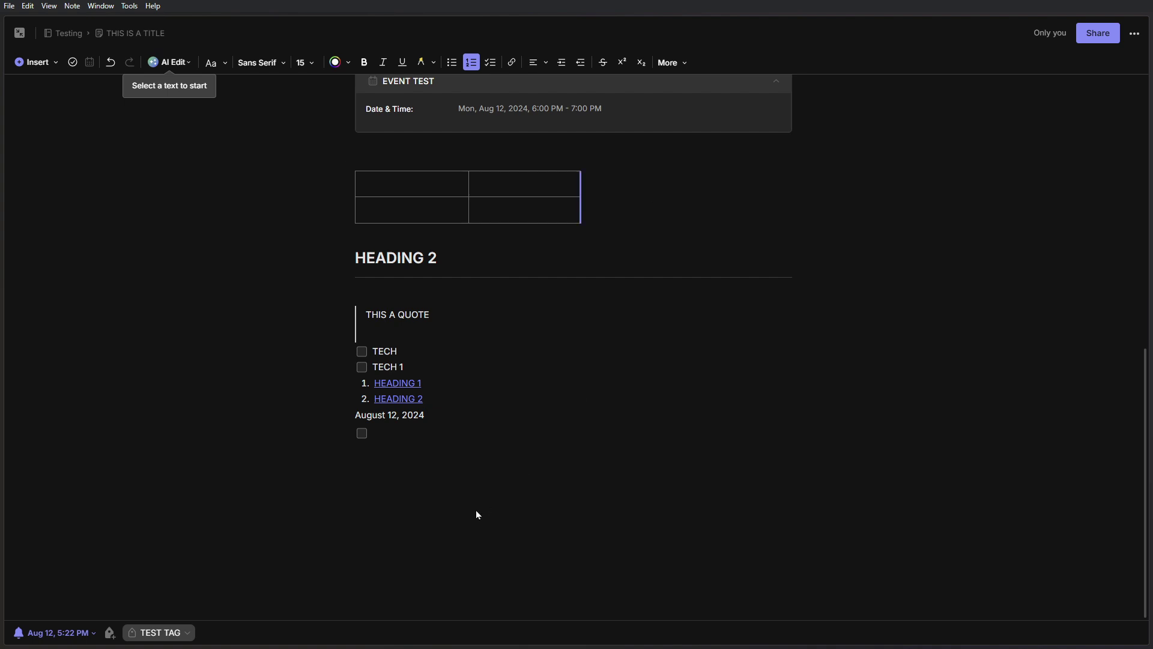
click(688, 66)
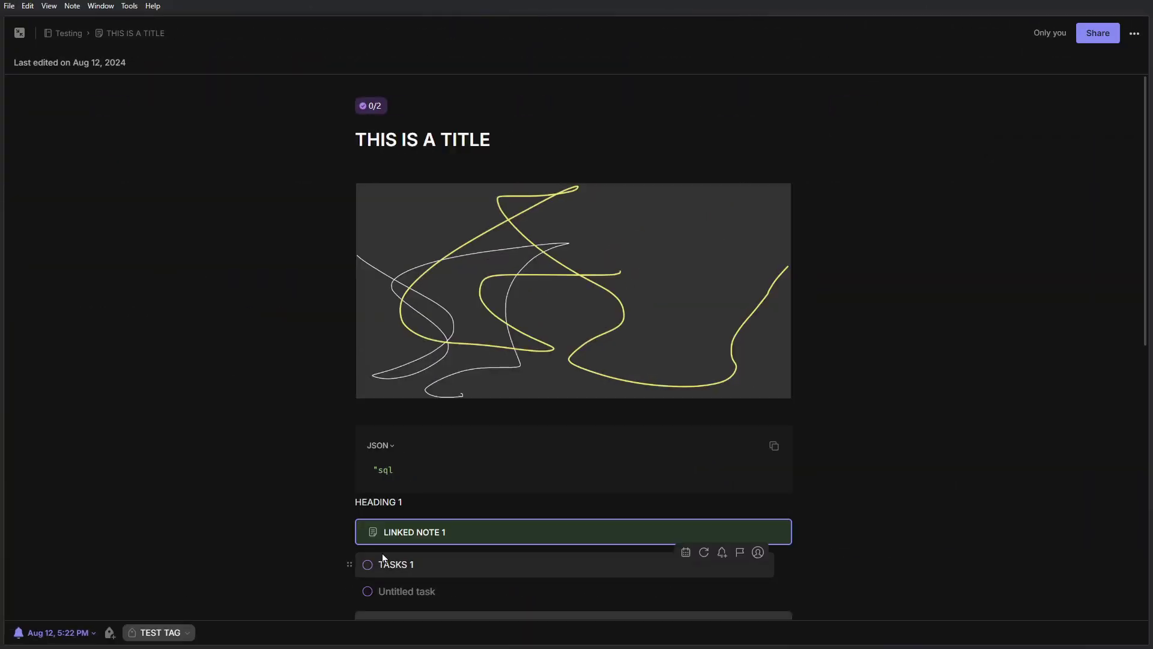
click(469, 542)
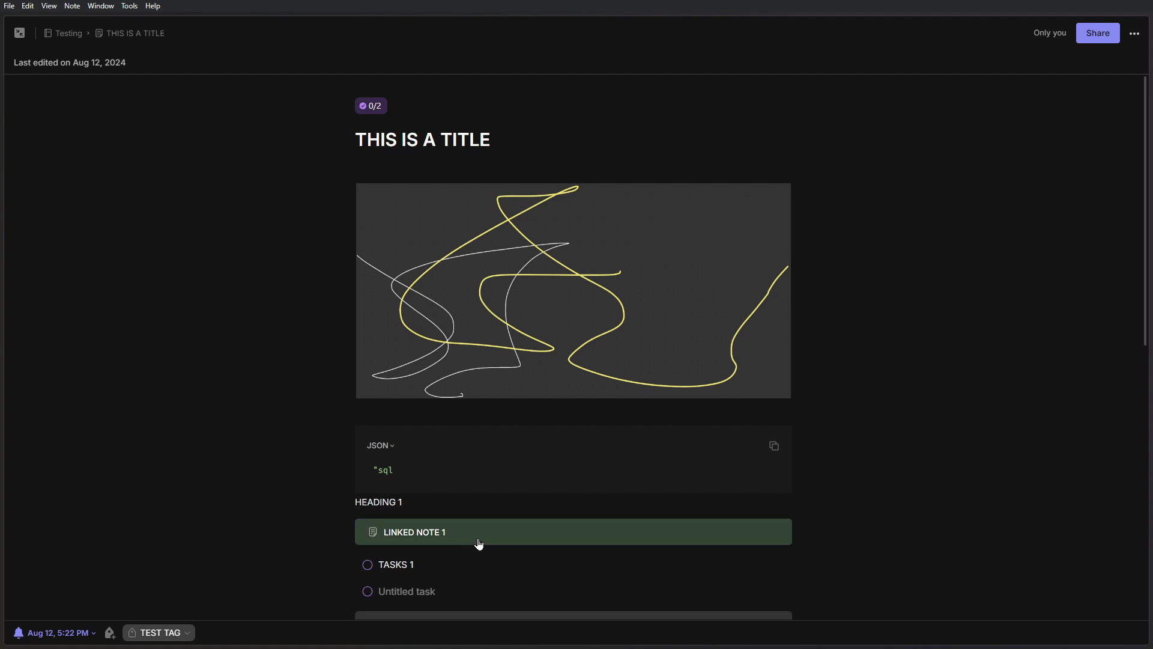
click(921, 223)
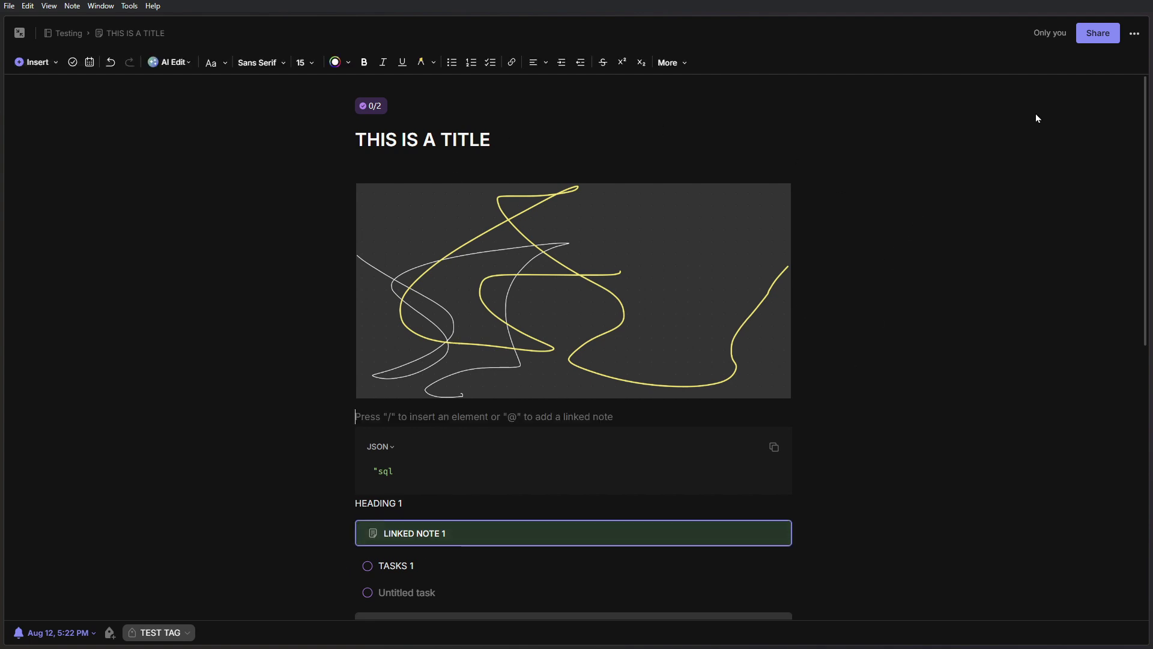
- Open THIS IS A TITLE in its own separate window and click into its body
click(1136, 37)
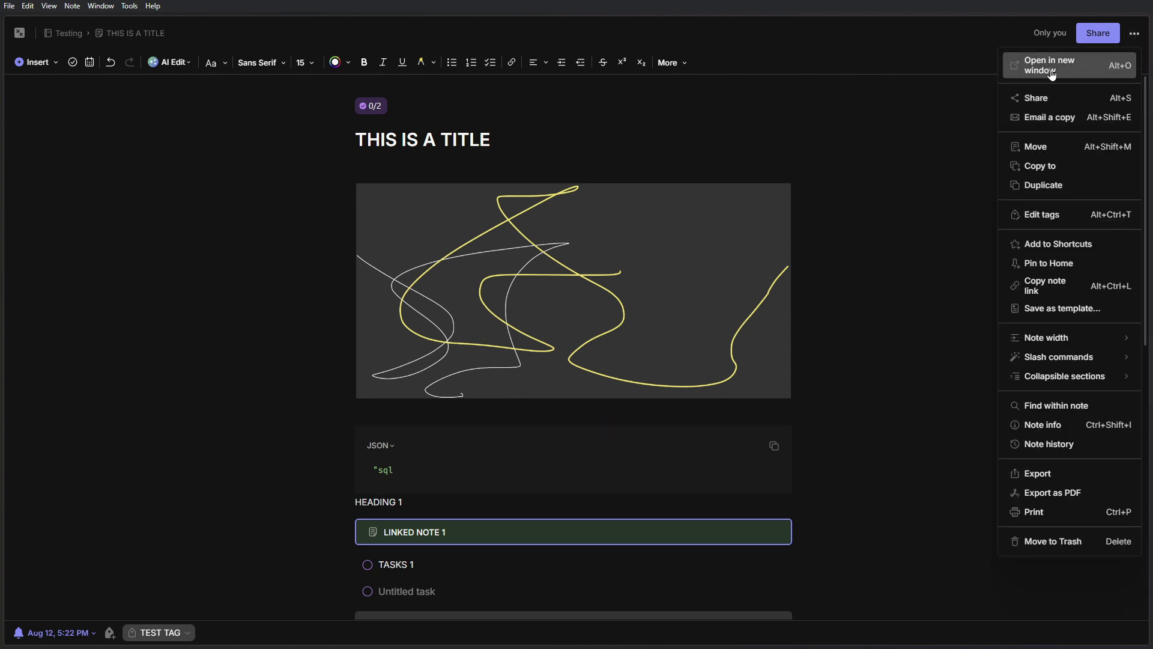
click(1101, 68)
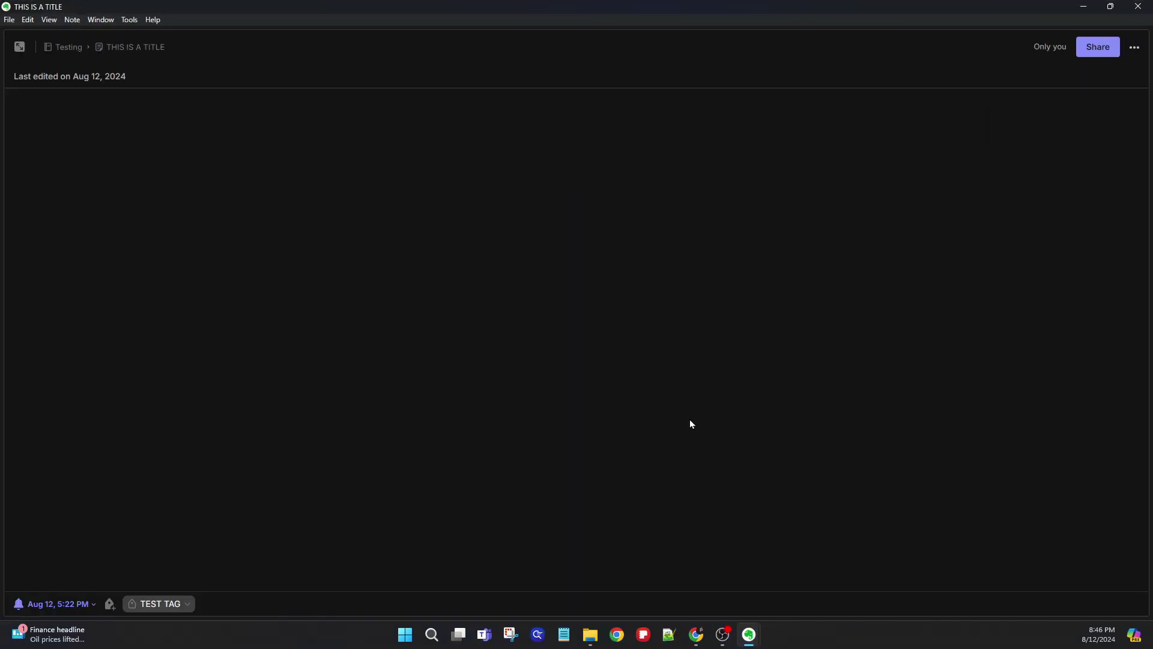
mouse_move(749, 634)
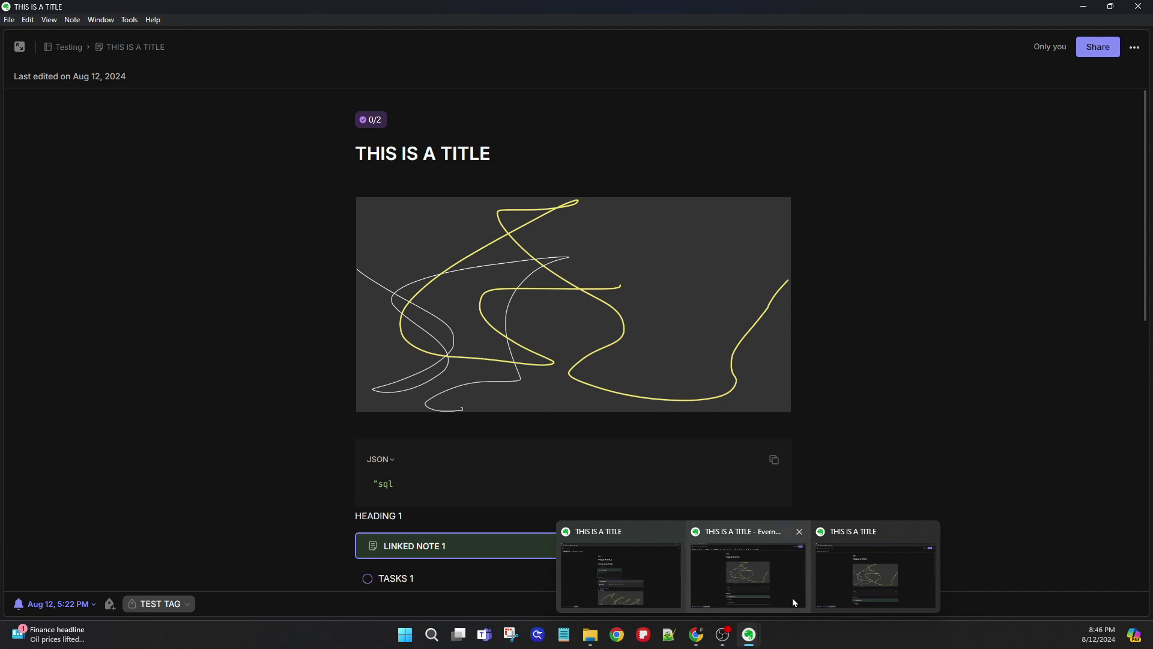
click(938, 336)
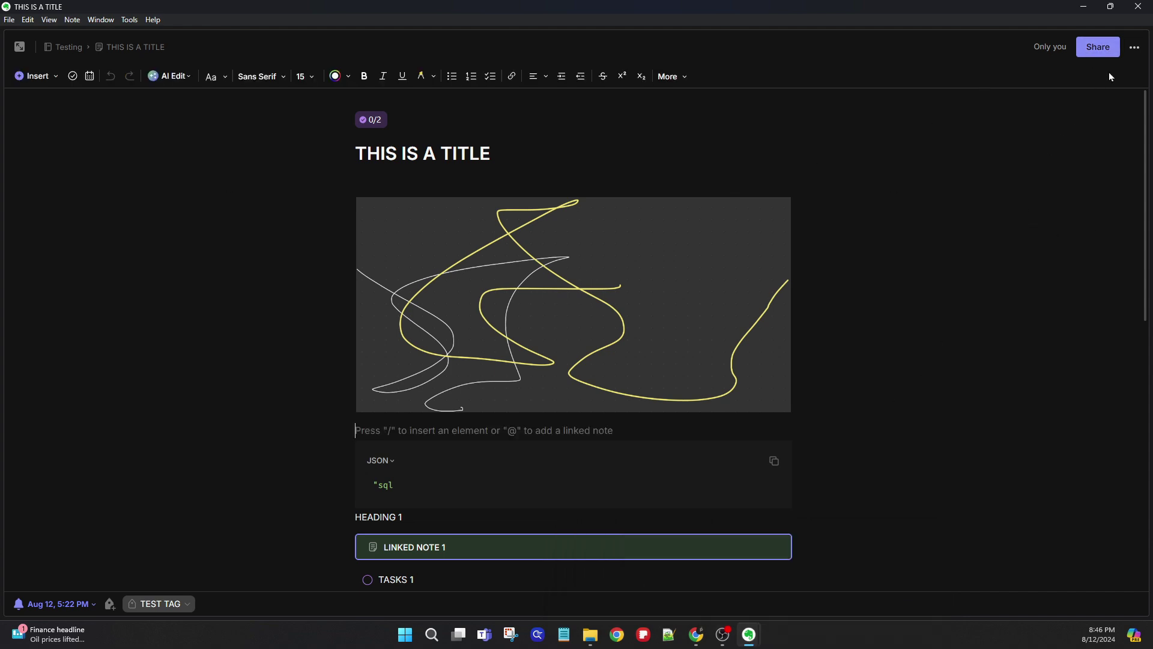
click(1135, 47)
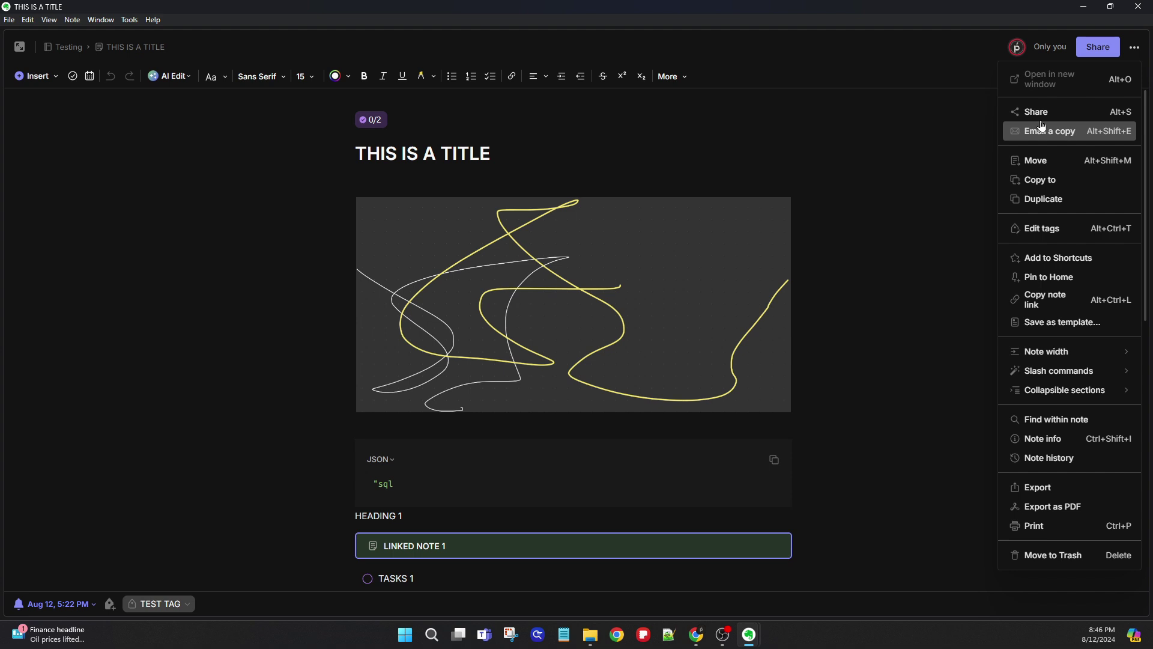
- E-mail a copy of the note to the recipient's address with the message 'TEST'
click(1068, 135)
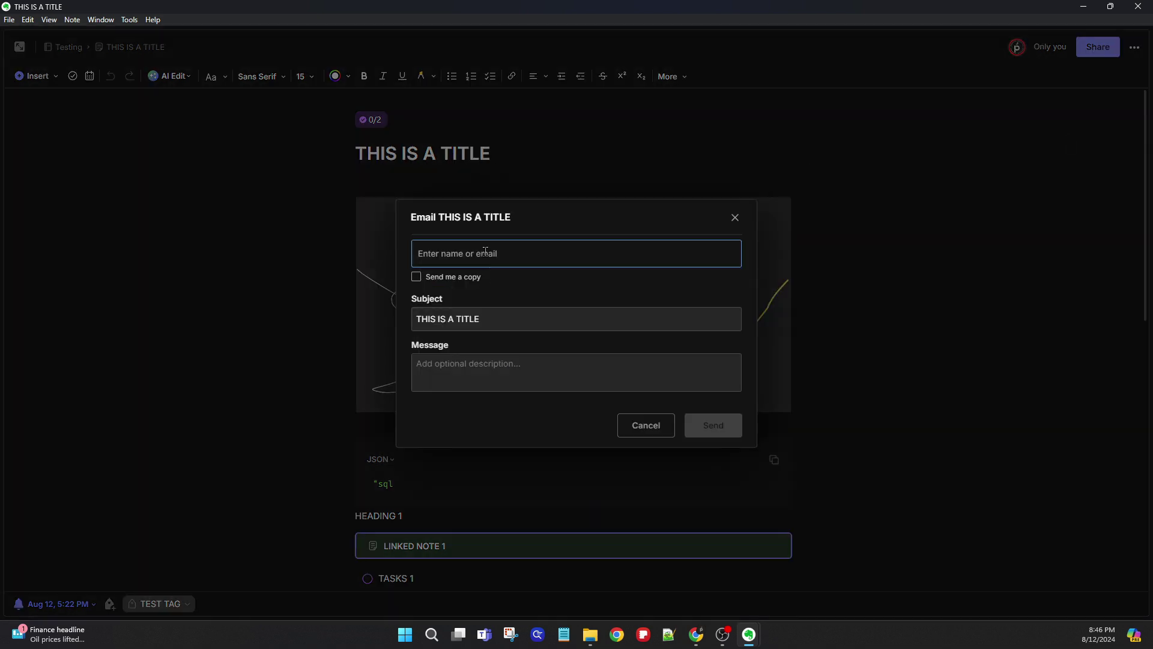
key(Return)
click(490, 377)
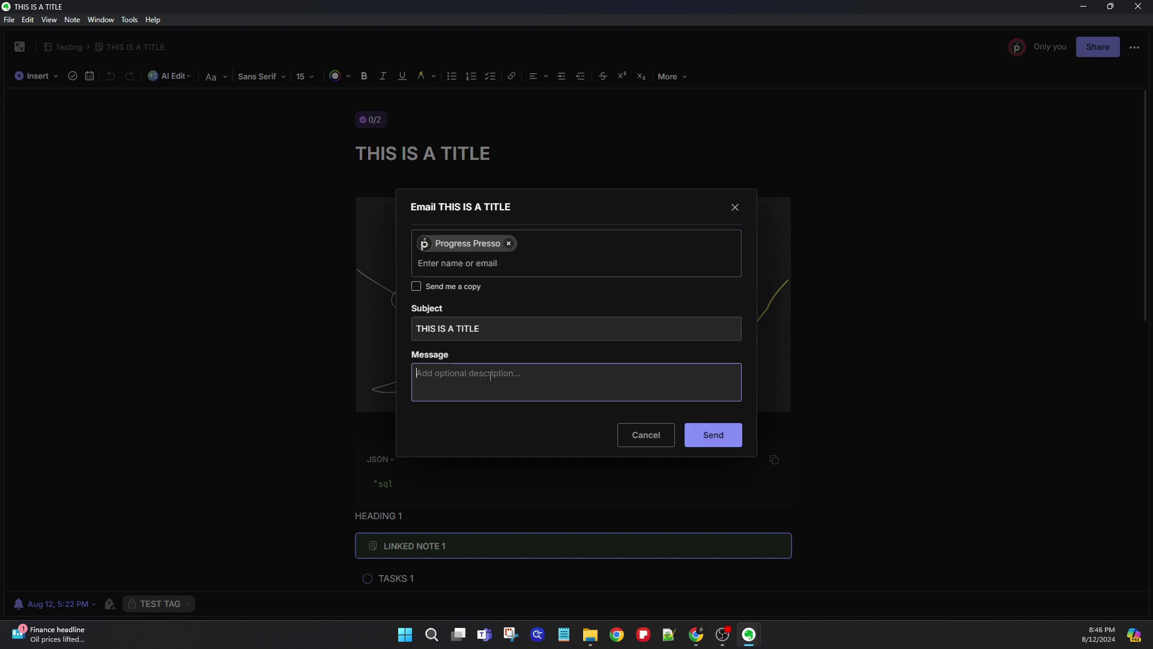
text(TEST)
click(720, 437)
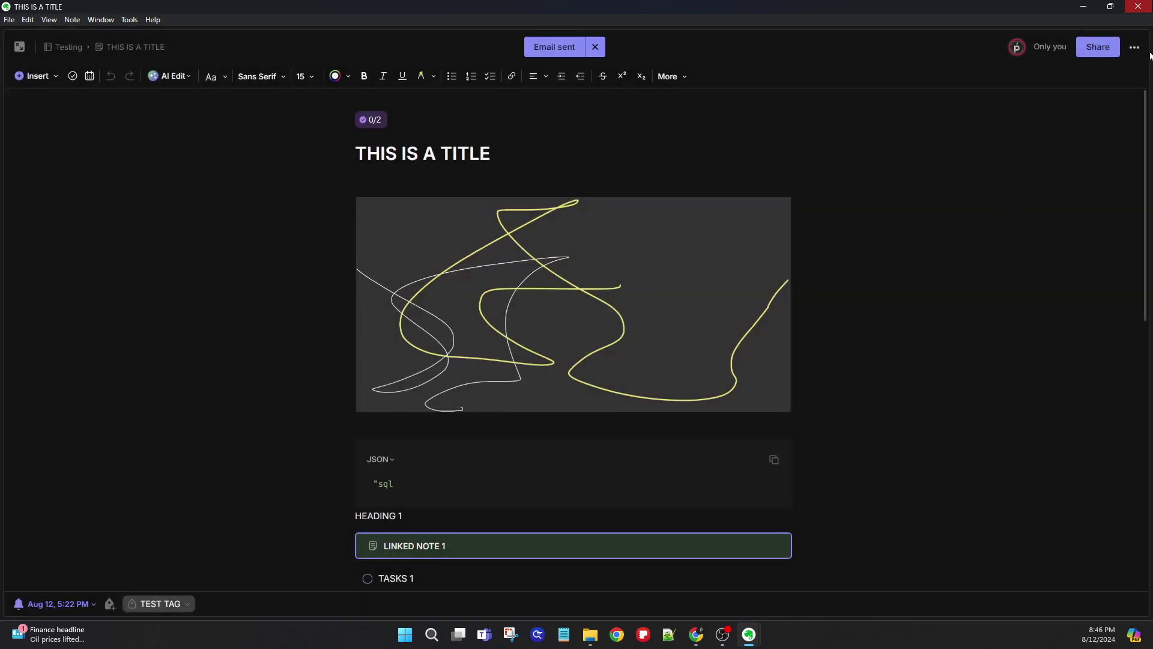
- Set the note width to Fit to window
click(1137, 50)
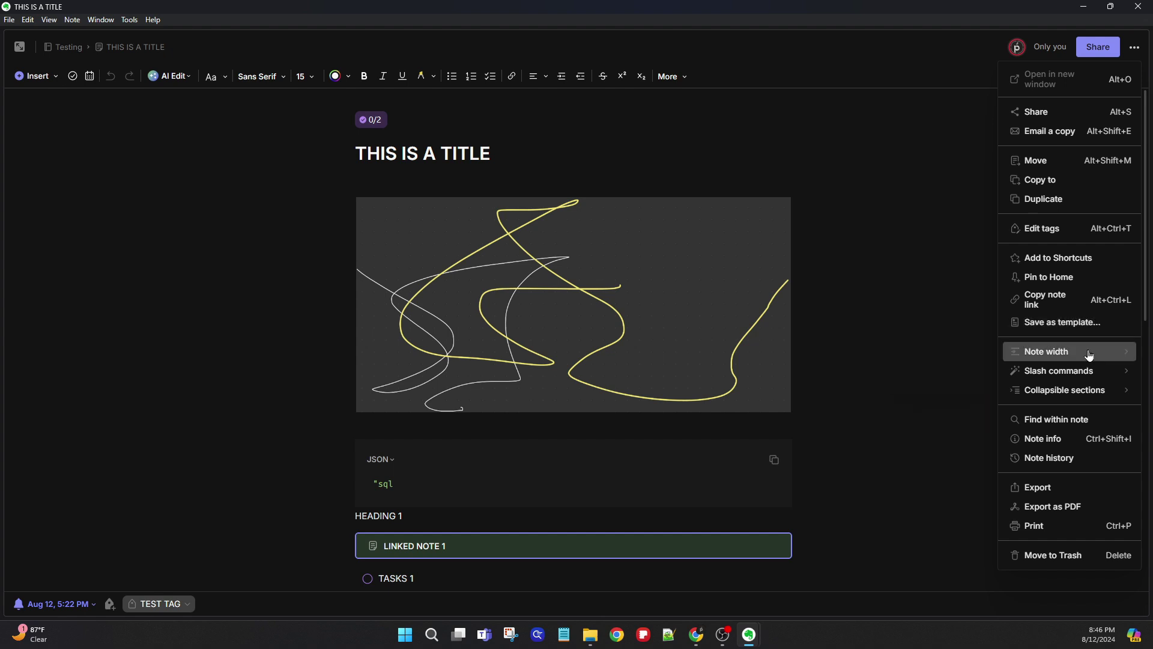
mouse_move(1057, 360)
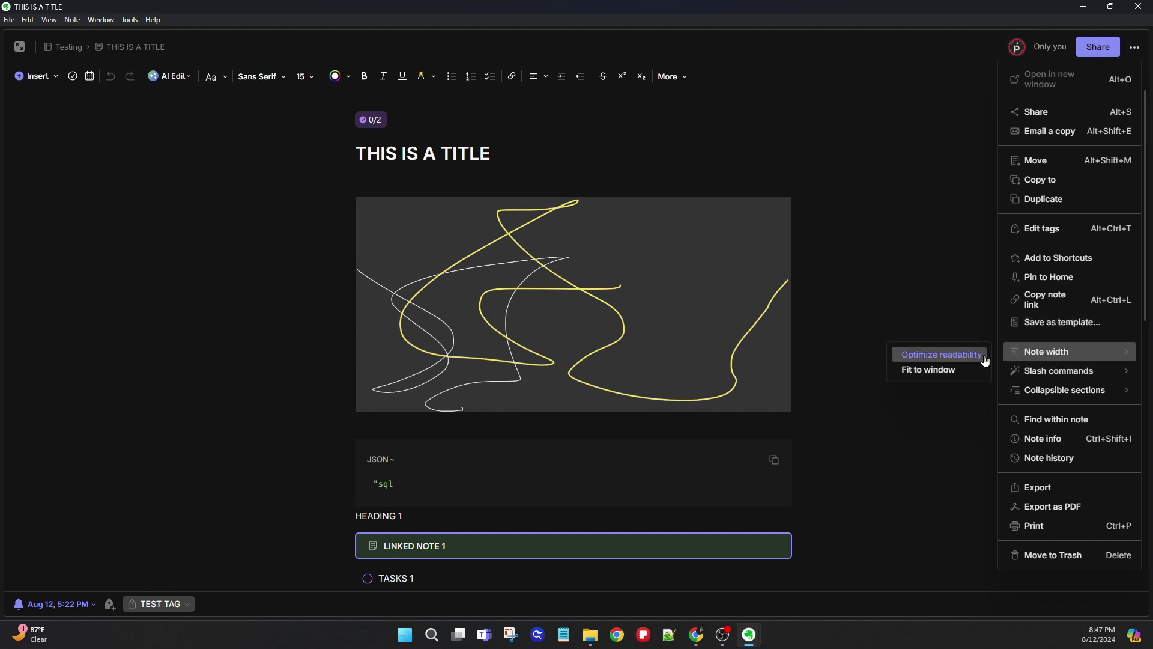
click(947, 373)
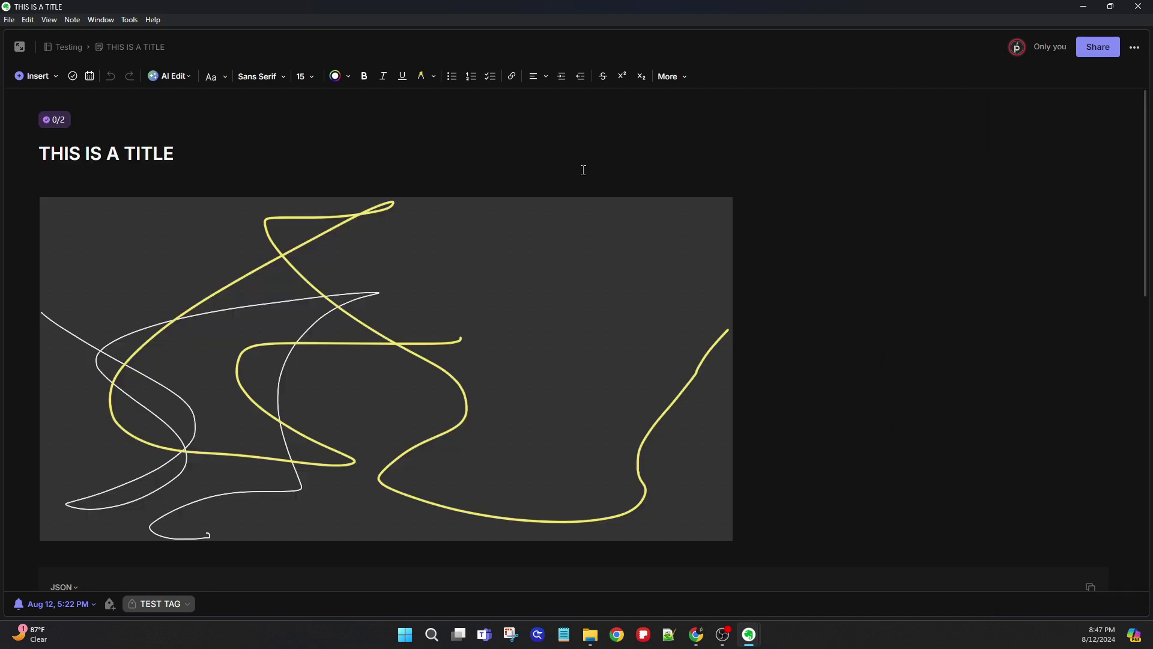
- Return the note width to Optimize readability and bring up the Slash commands options
click(1134, 46)
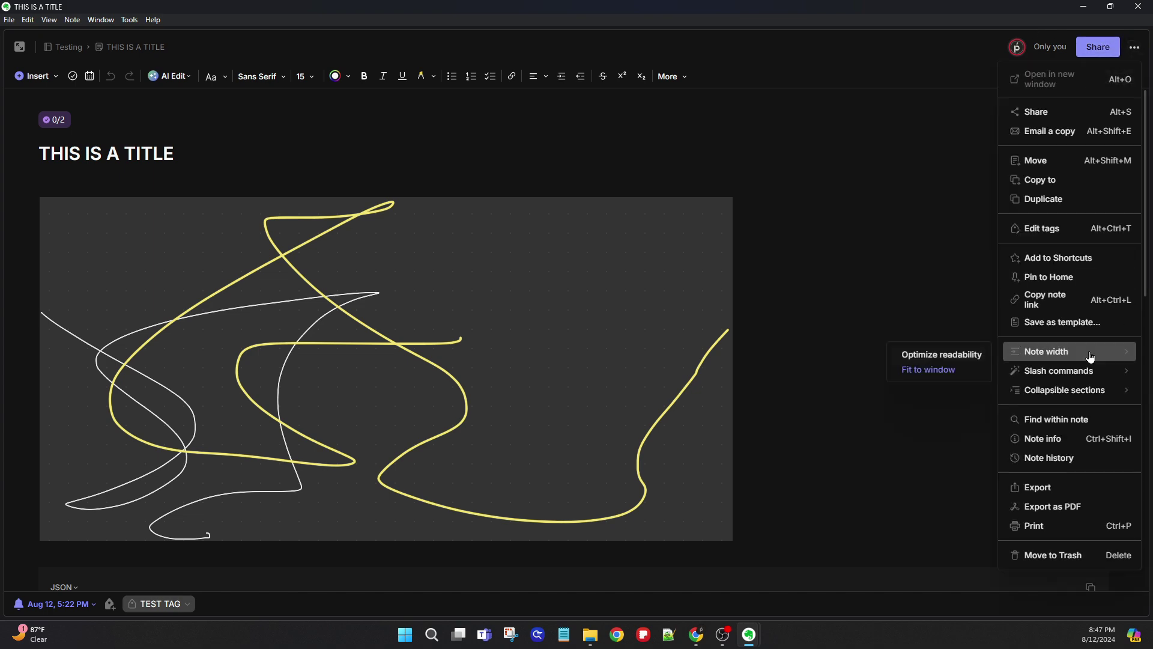
click(967, 352)
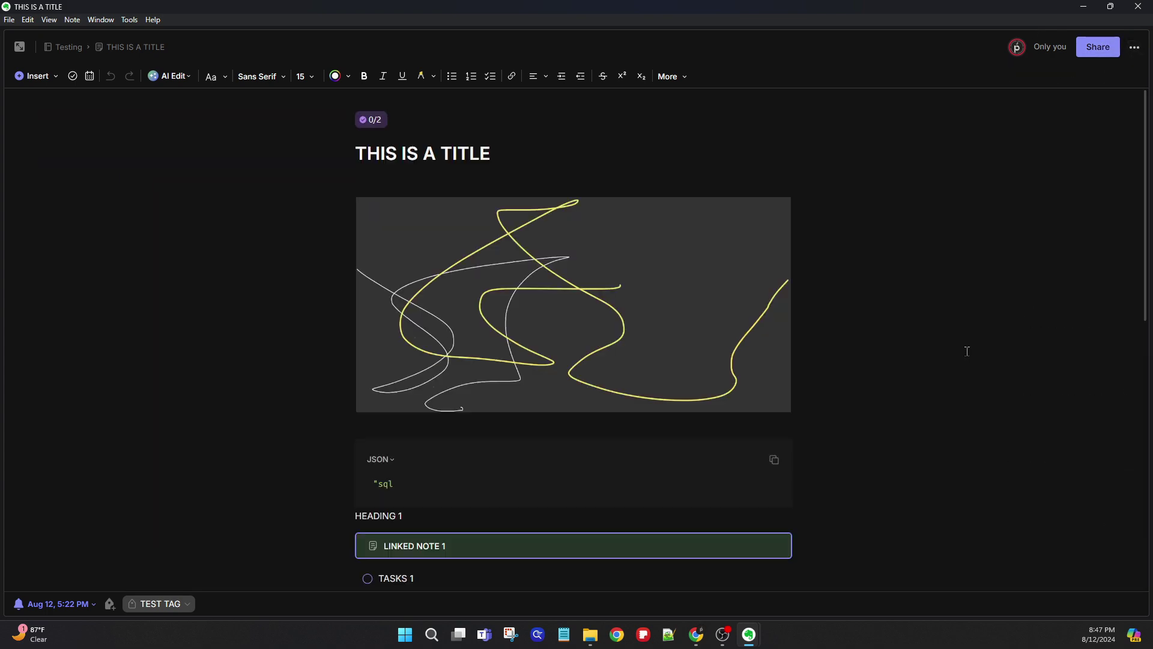
click(1134, 48)
mouse_move(1081, 378)
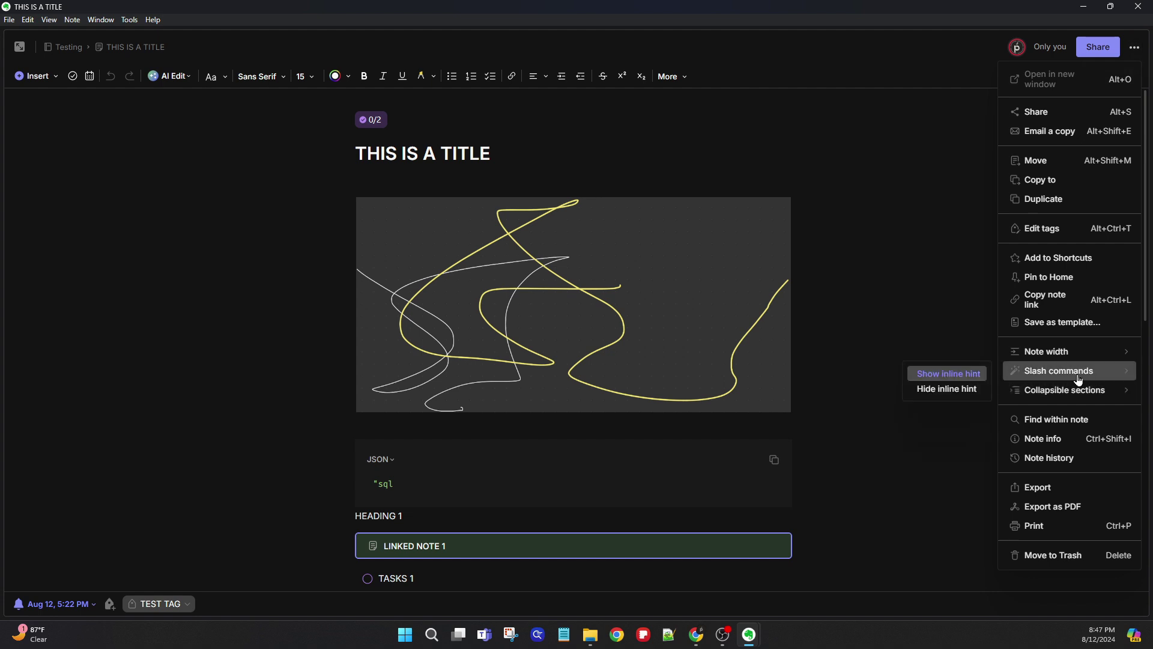
scroll(386, 477, down, 10)
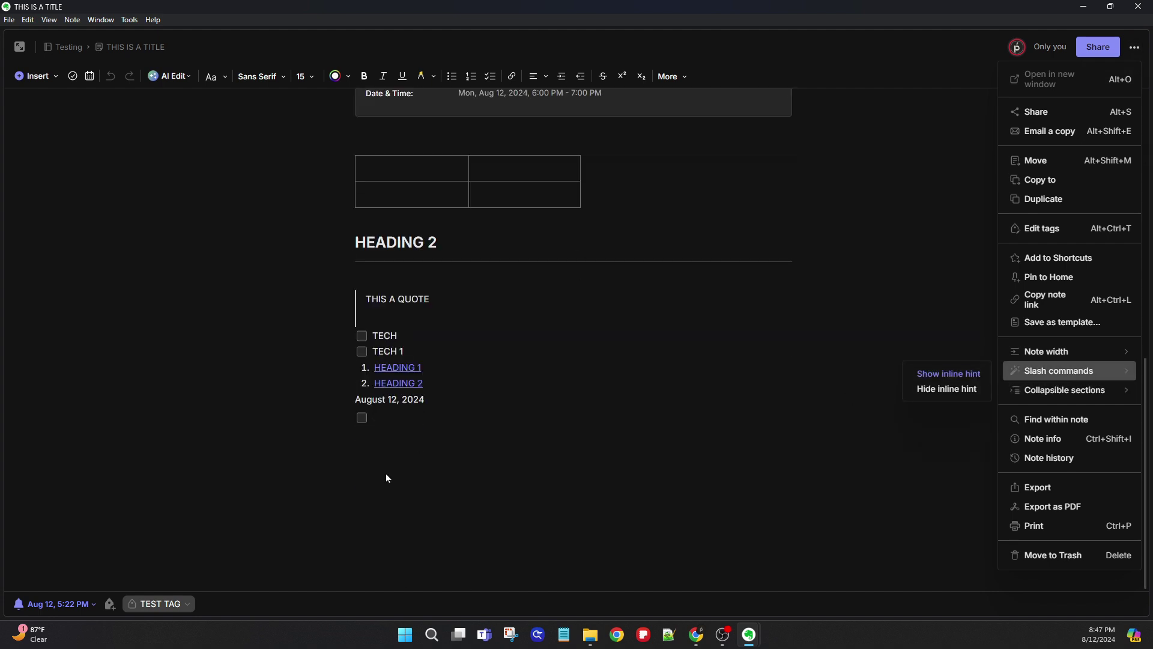
- Turn the empty checklist item into a plain paragraph and hide the inline slash-command hint
click(371, 442)
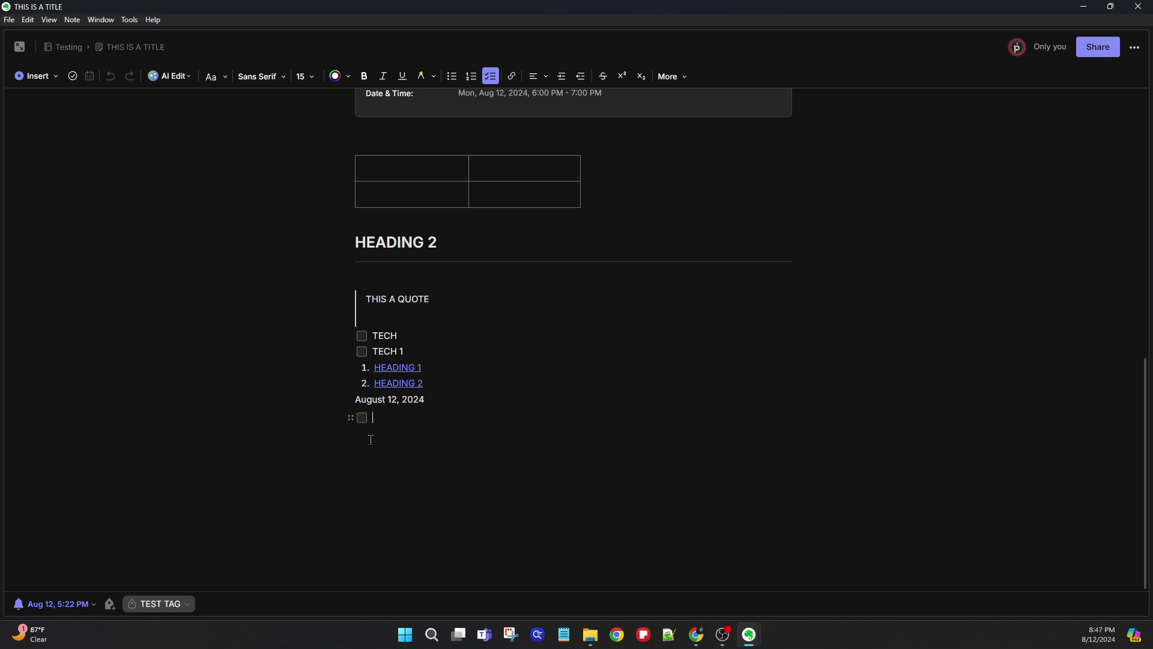
key(BackSpace)
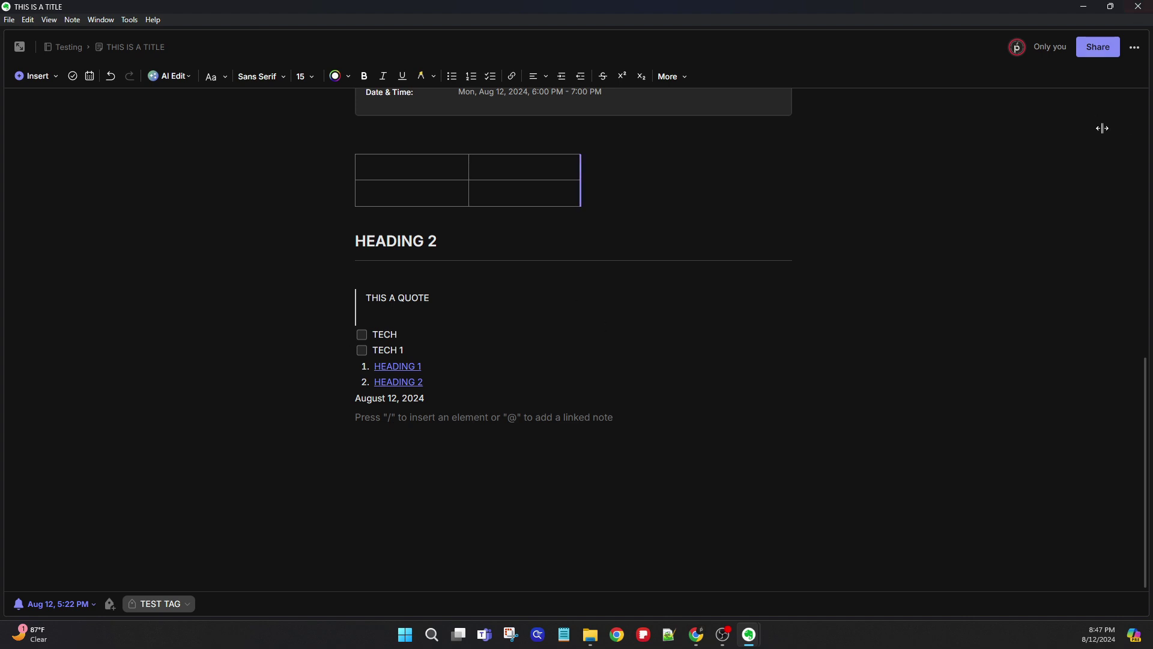
click(1132, 48)
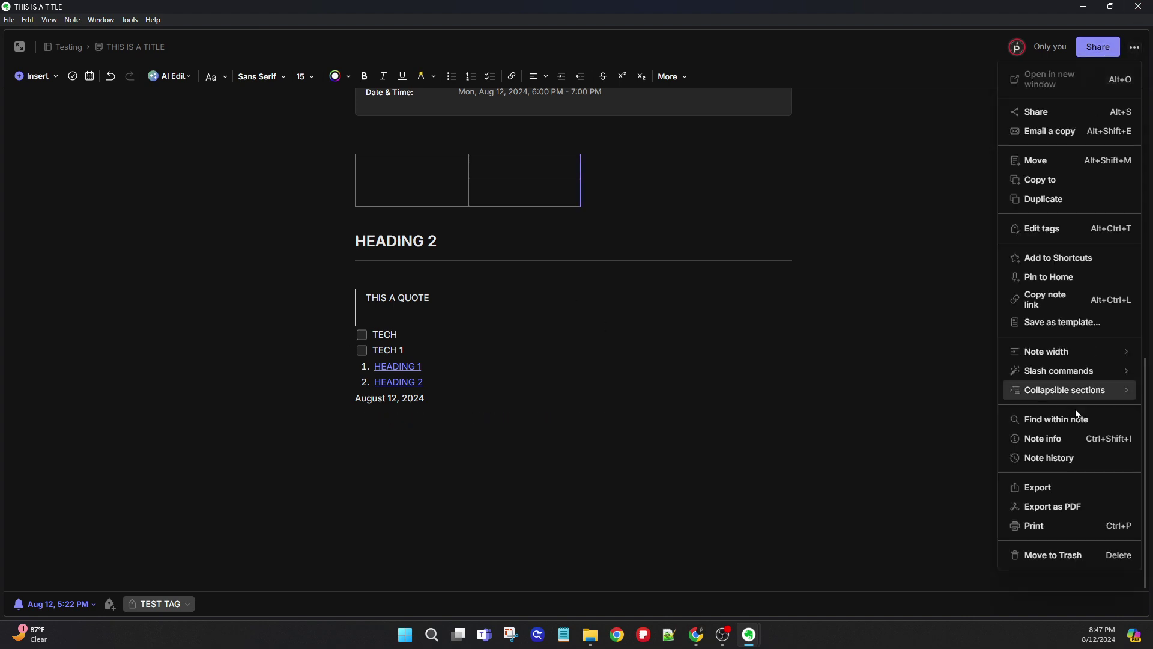
mouse_move(1069, 391)
mouse_move(1008, 375)
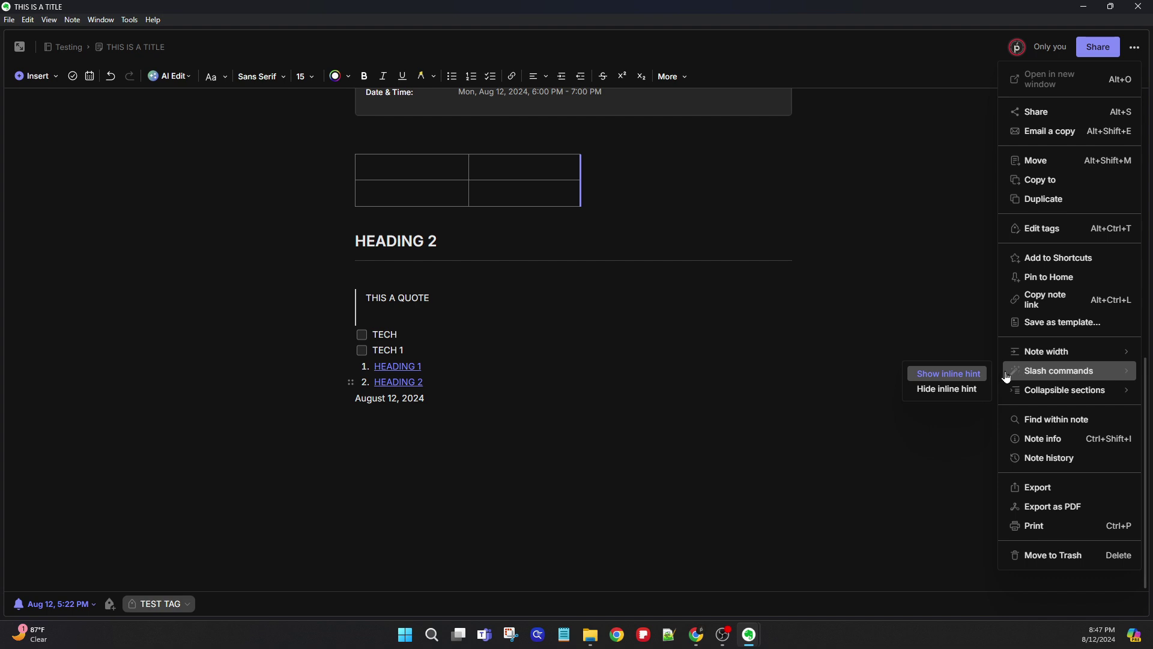
click(934, 390)
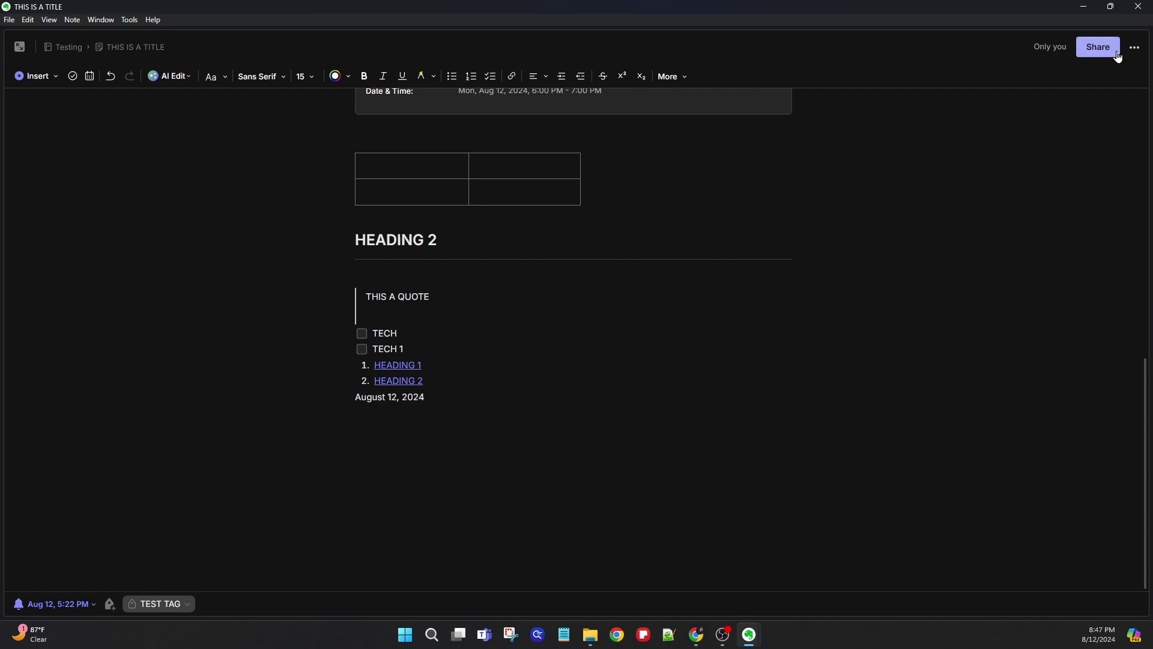
- Show the inline slash-command hint again and bring up the Collapsible sections options
click(1135, 47)
mouse_move(1058, 370)
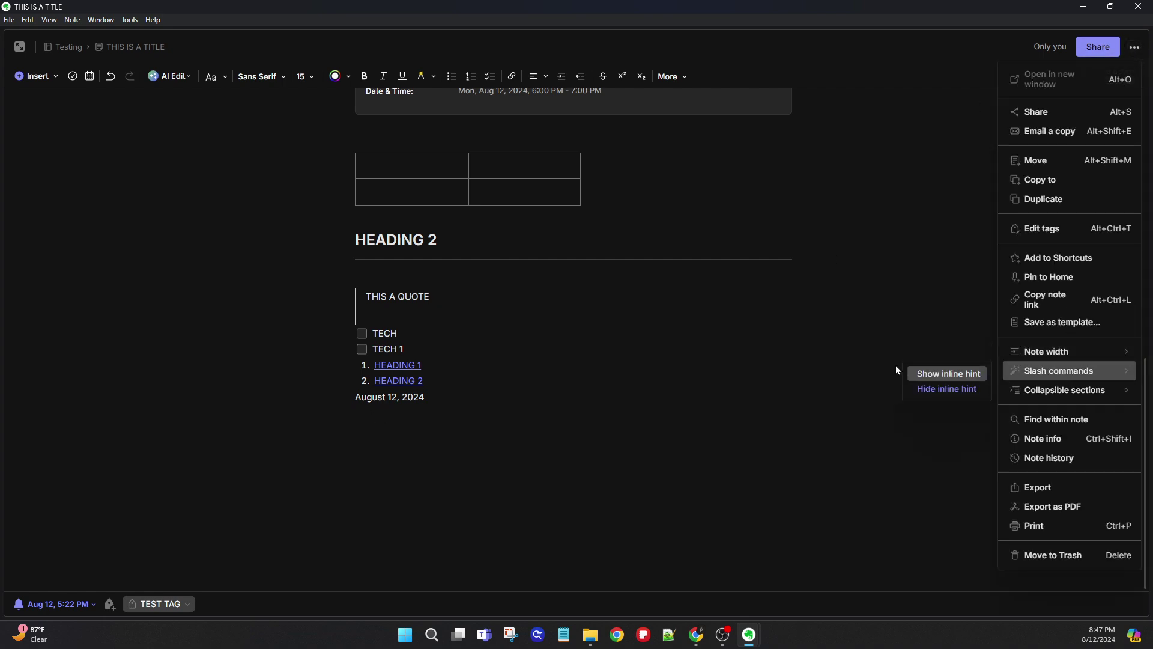
click(956, 373)
click(1136, 46)
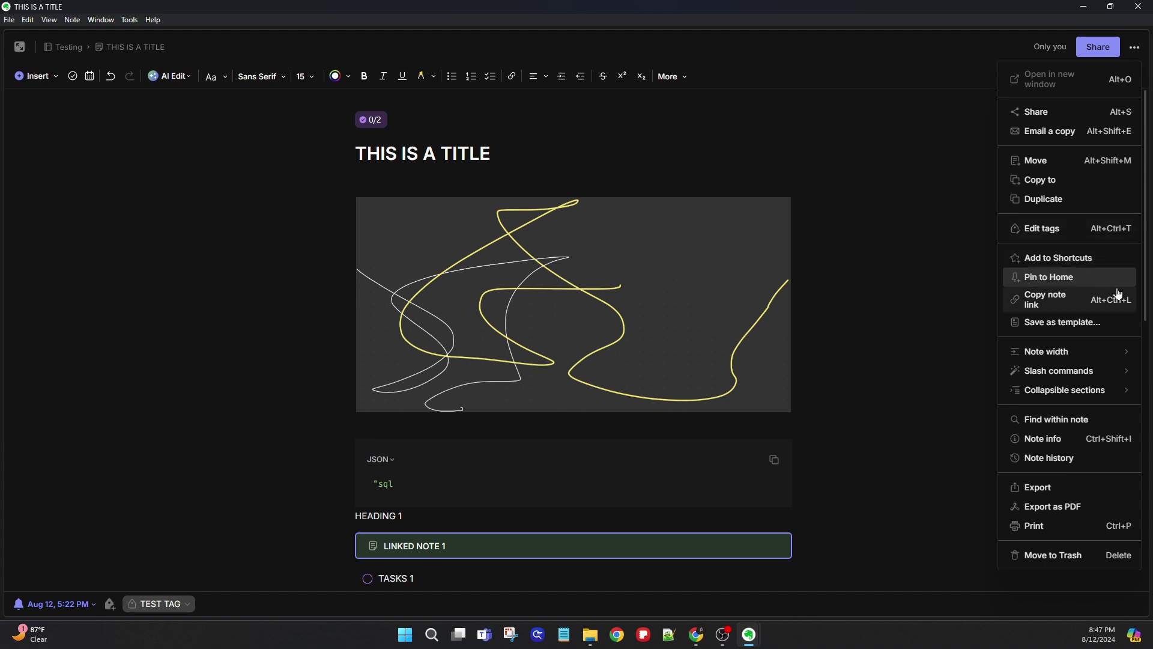
mouse_move(1096, 401)
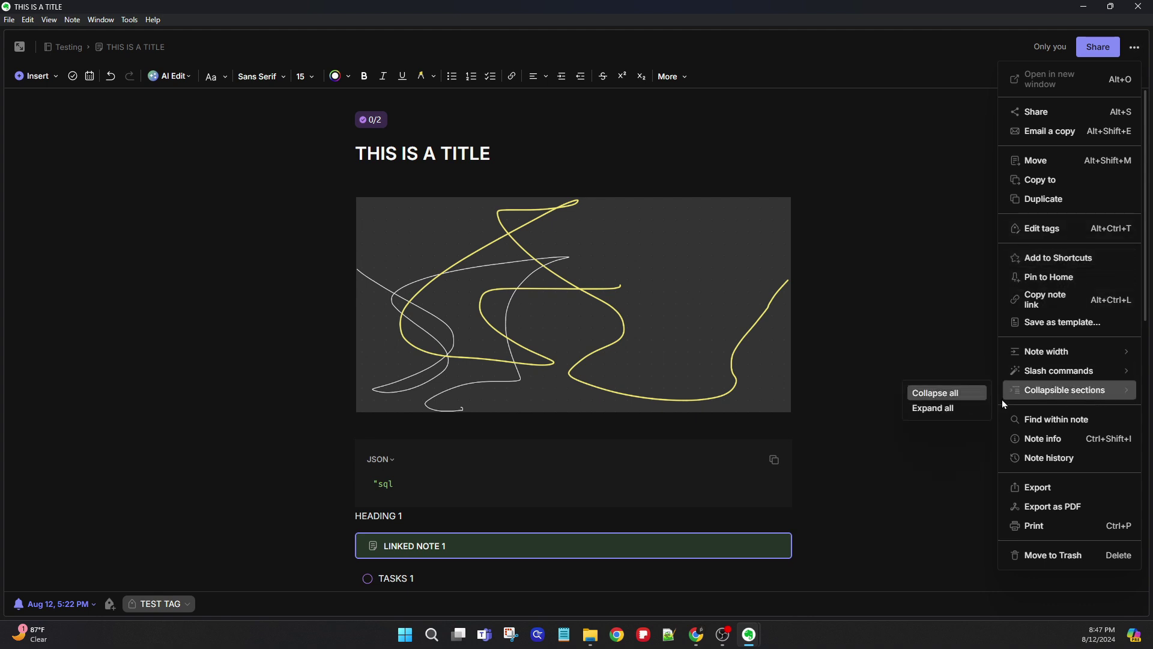
- Collapse all of the note's sections, then expand them all again
click(960, 399)
scroll(704, 330, down, 10)
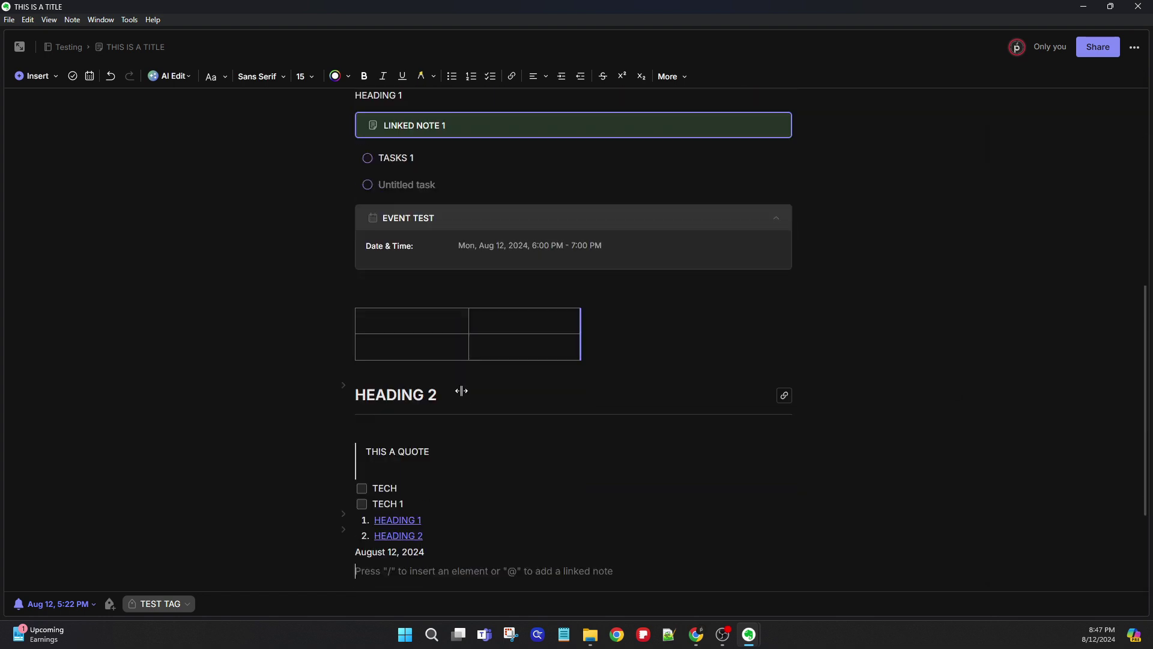
click(1135, 47)
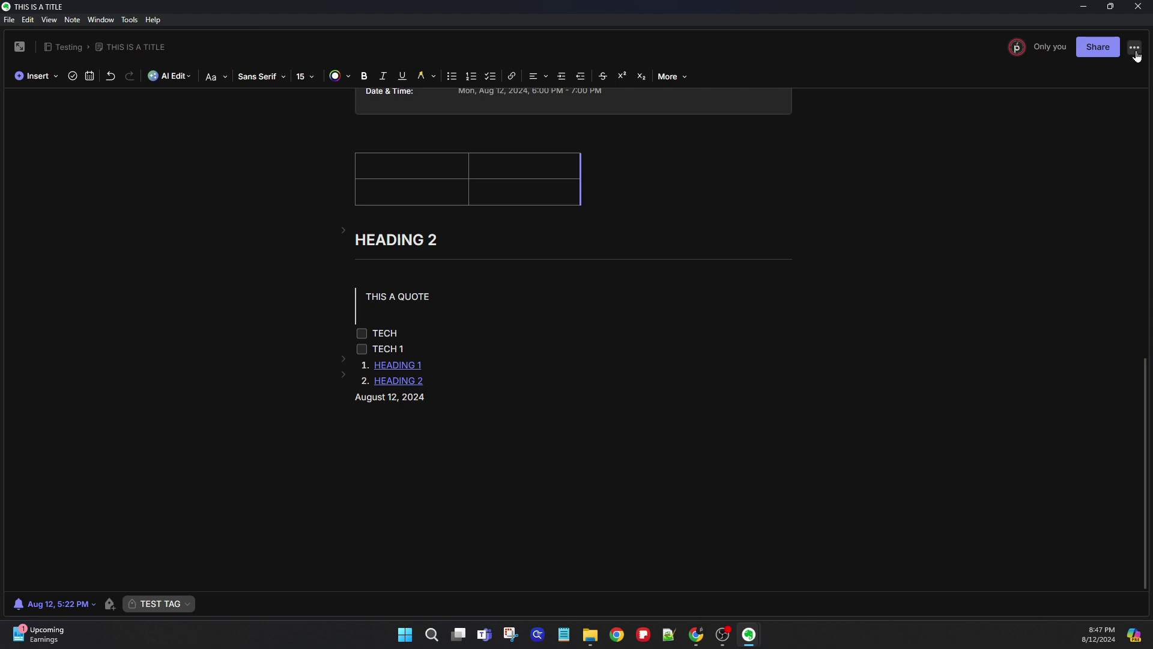
mouse_move(1021, 390)
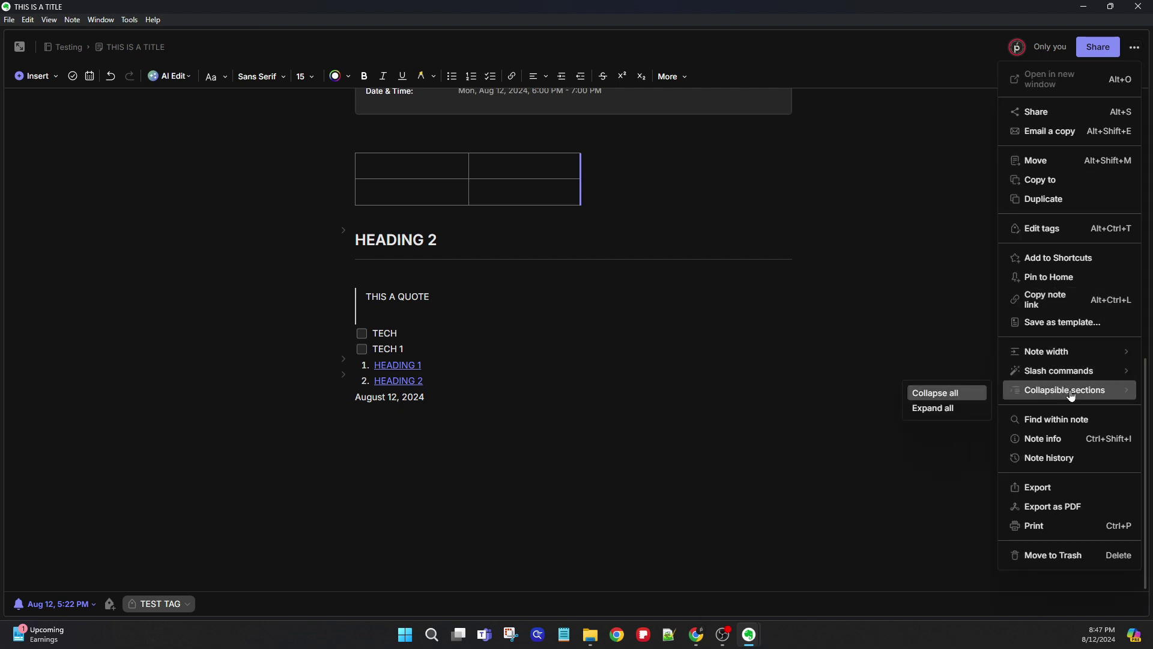
click(951, 403)
- Scroll back to the top of the note and bring up its actions list
scroll(540, 306, up, 4)
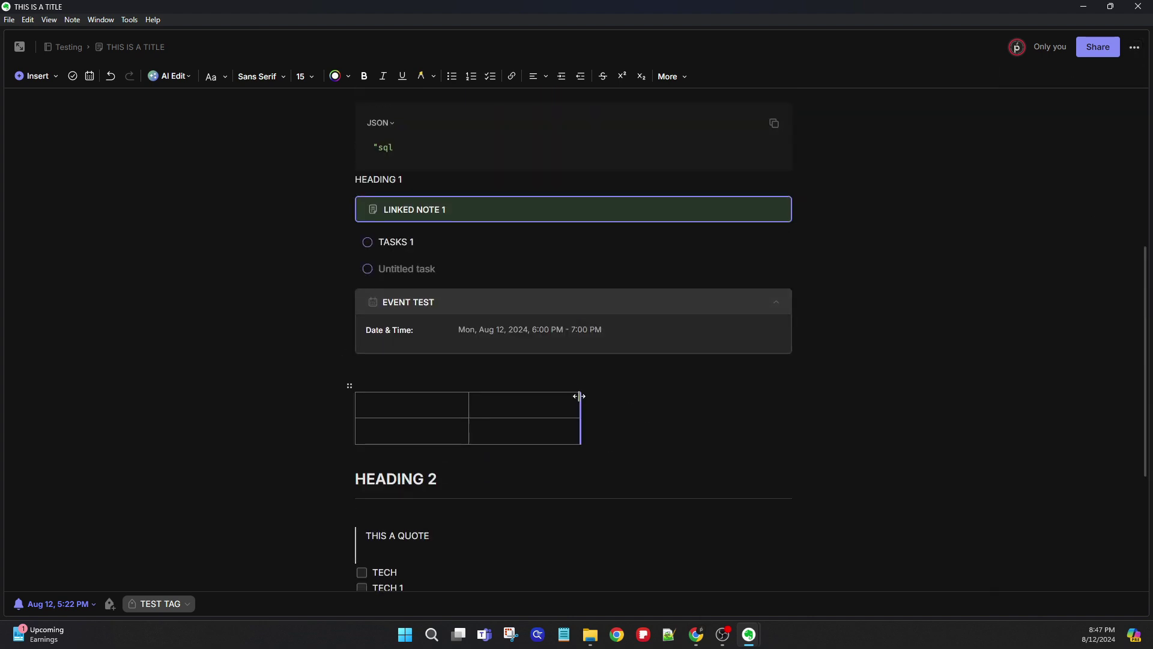
scroll(579, 384, up, 4)
scroll(579, 376, up, 2)
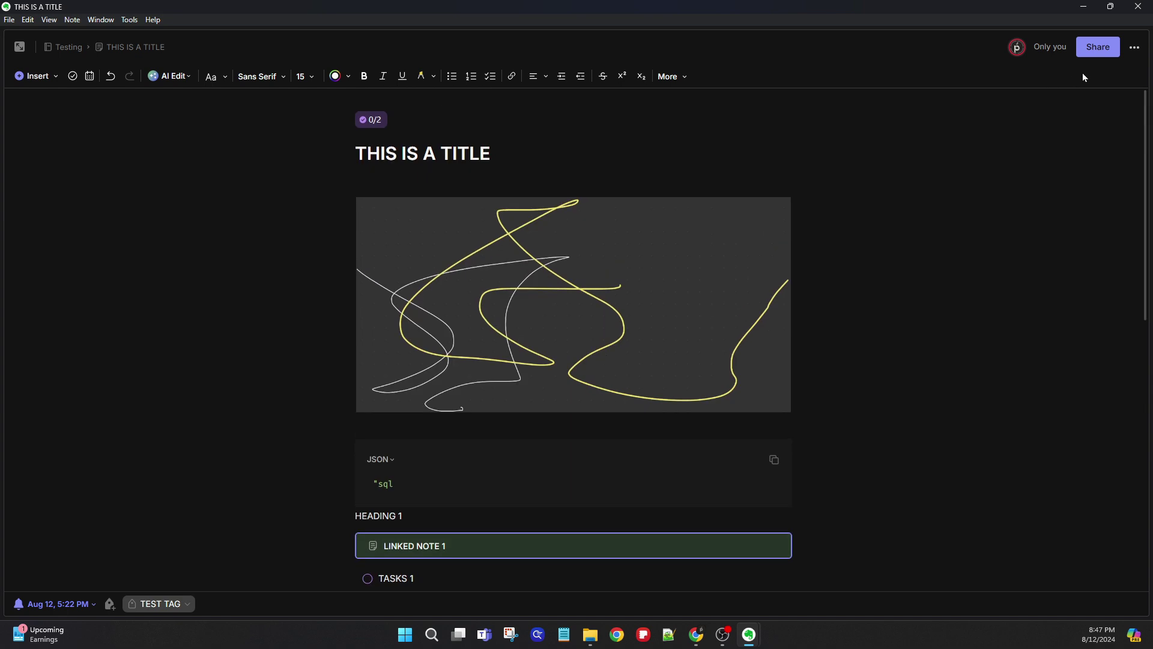
click(1135, 47)
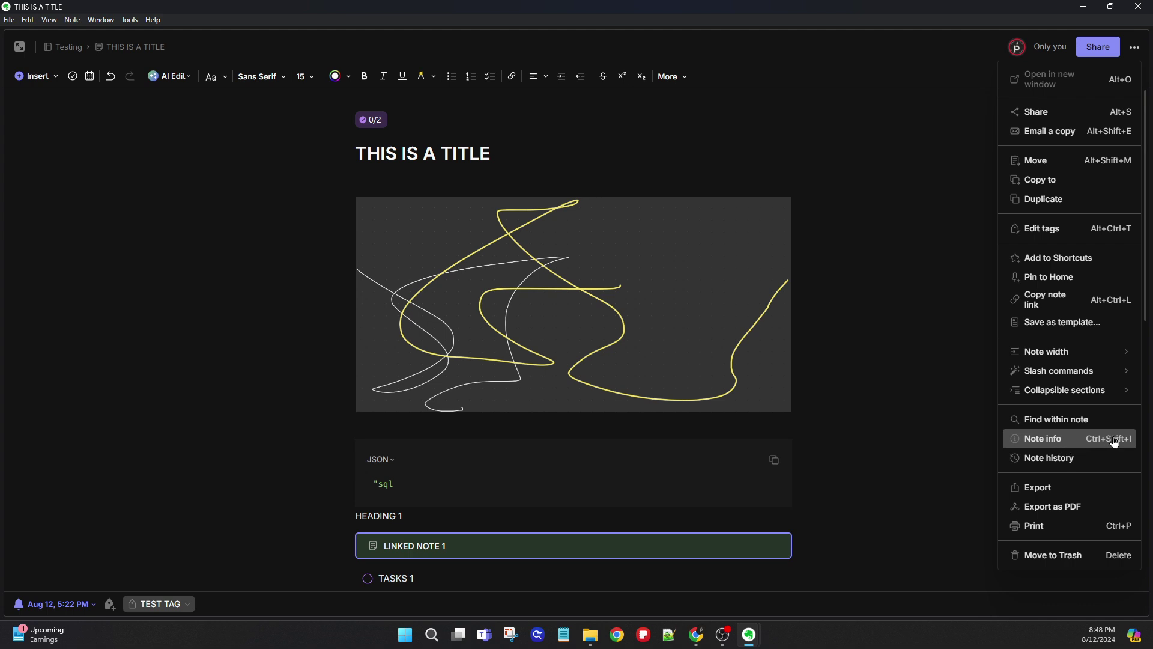
- Look over the note's version history, close it, and reopen the actions list
click(1091, 459)
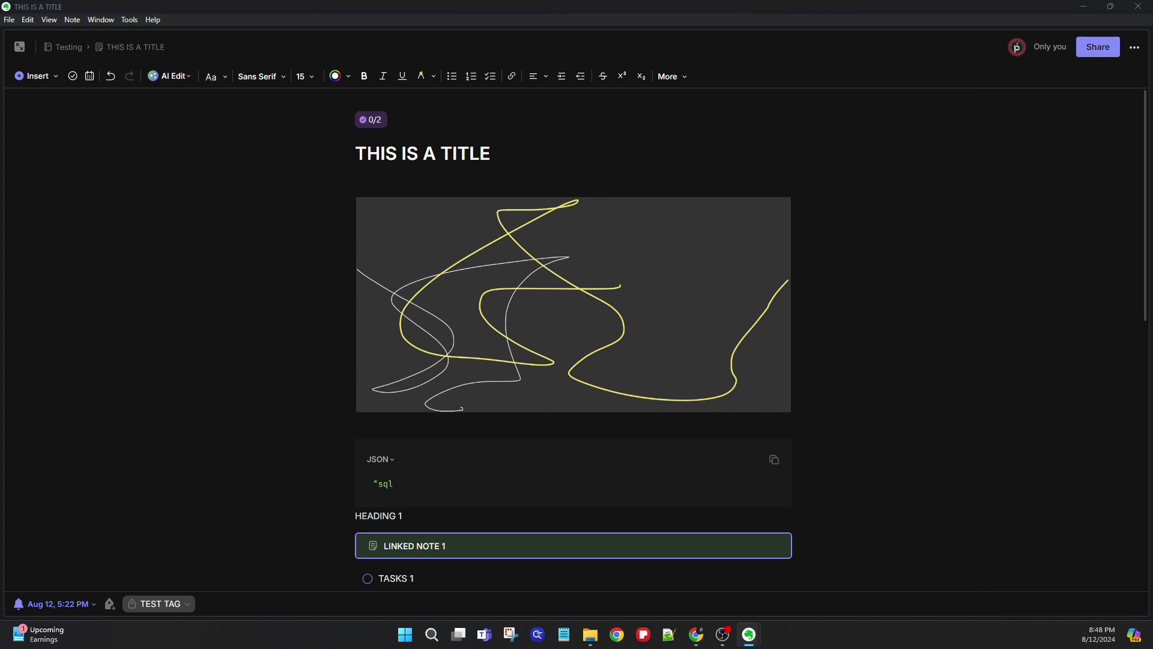
scroll(392, 255, down, 2)
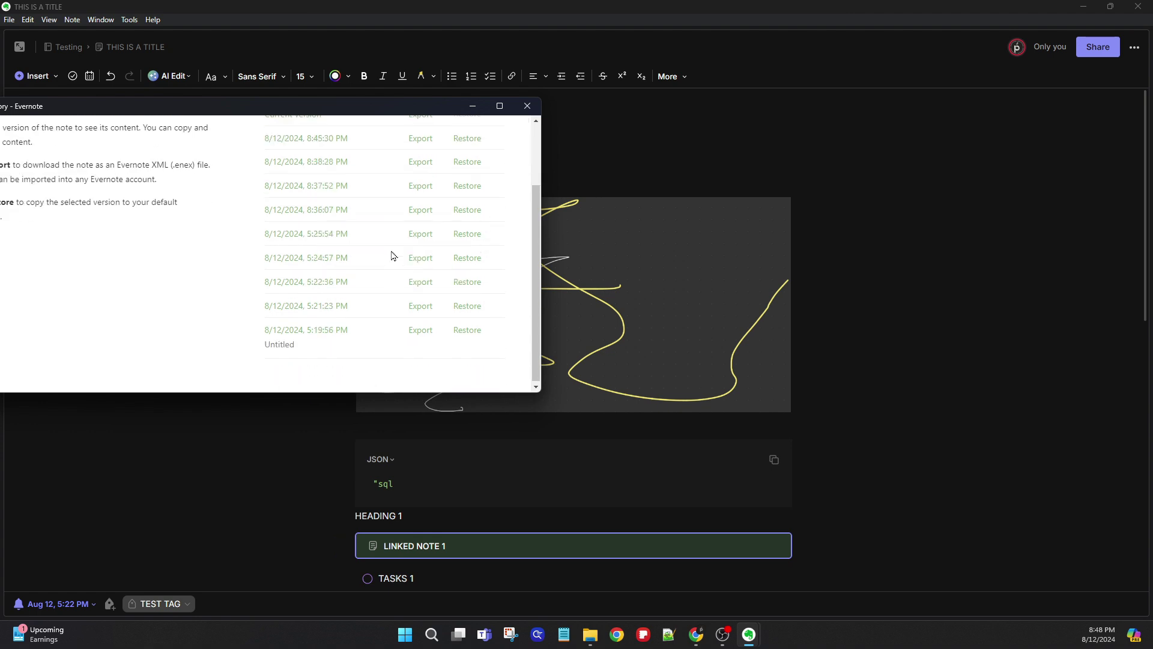
scroll(348, 244, up, 2)
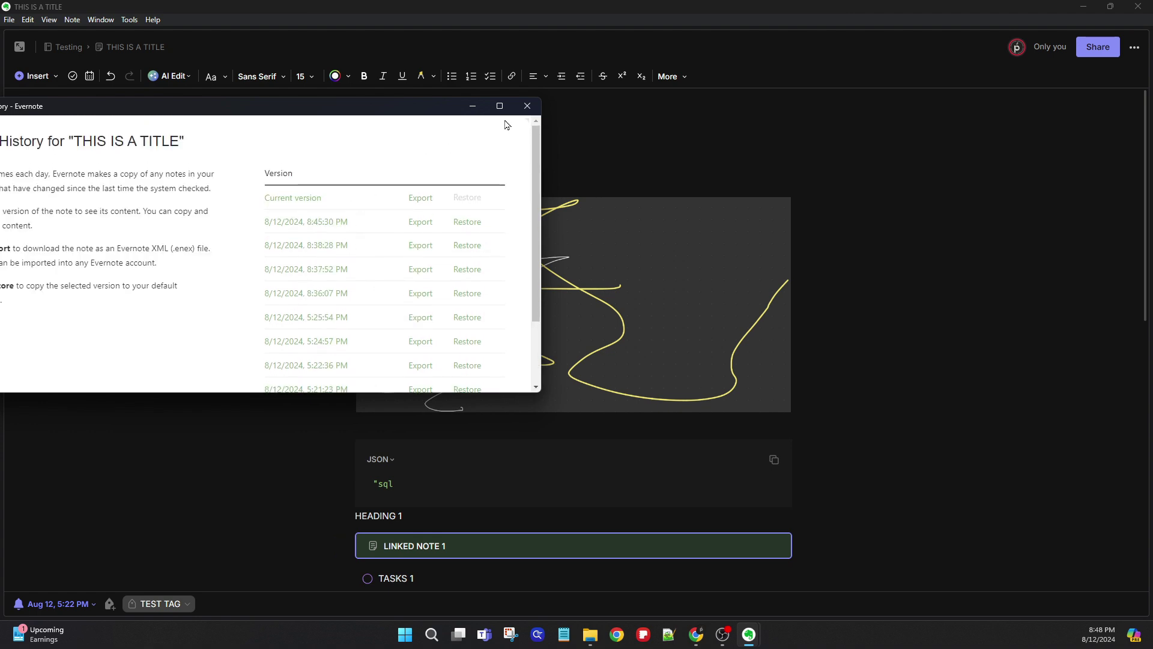
click(527, 107)
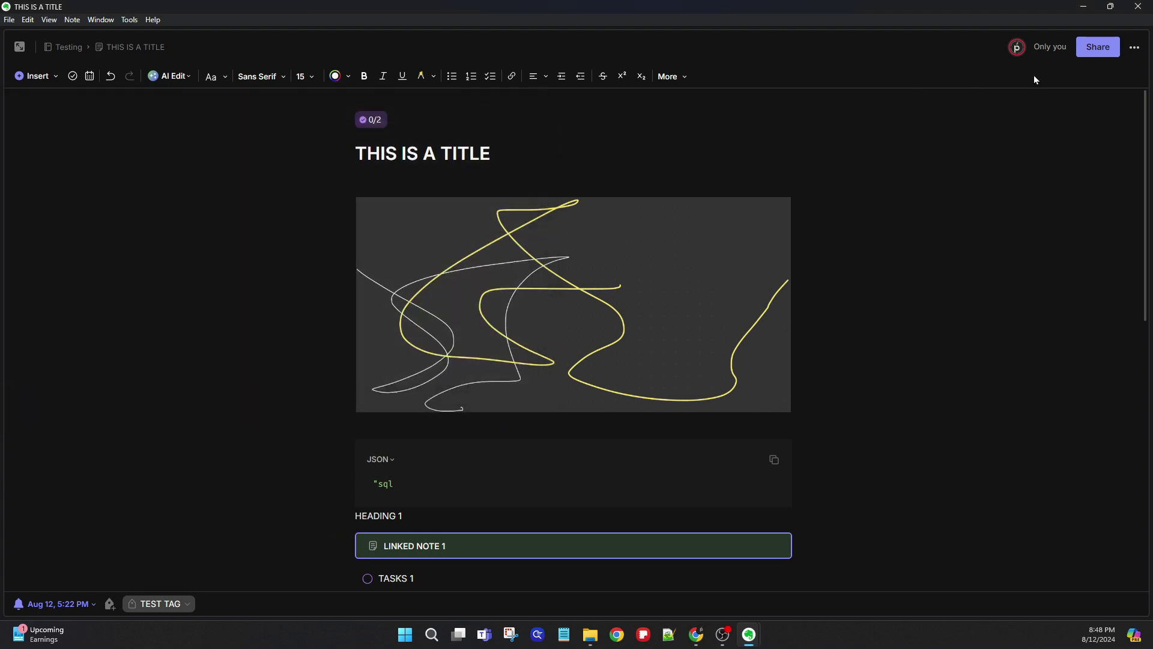
click(1134, 47)
scroll(1107, 368, down, 2)
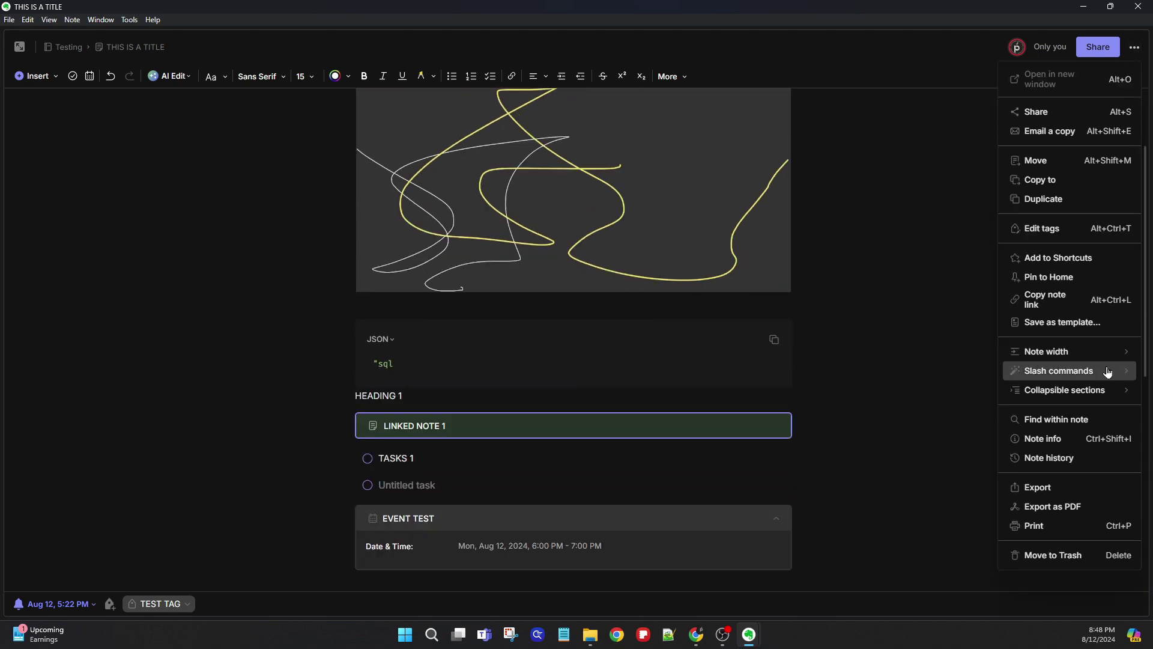
- Review and dismiss the note's ENEX export settings, then show the note full screen with F11
click(1084, 488)
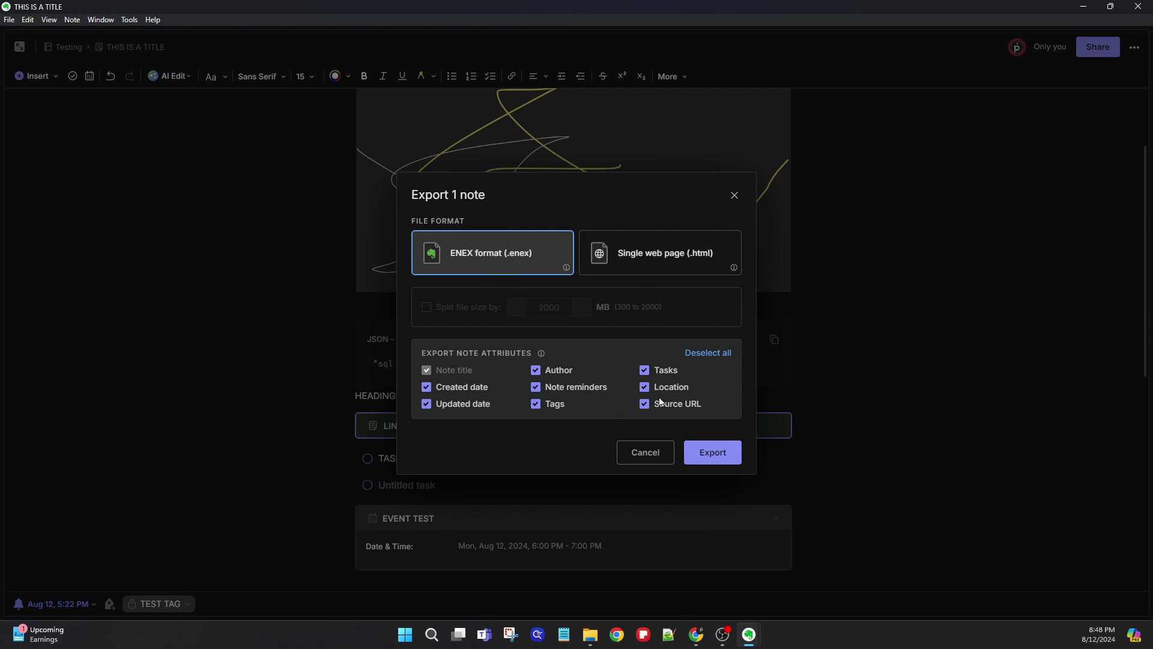
click(644, 448)
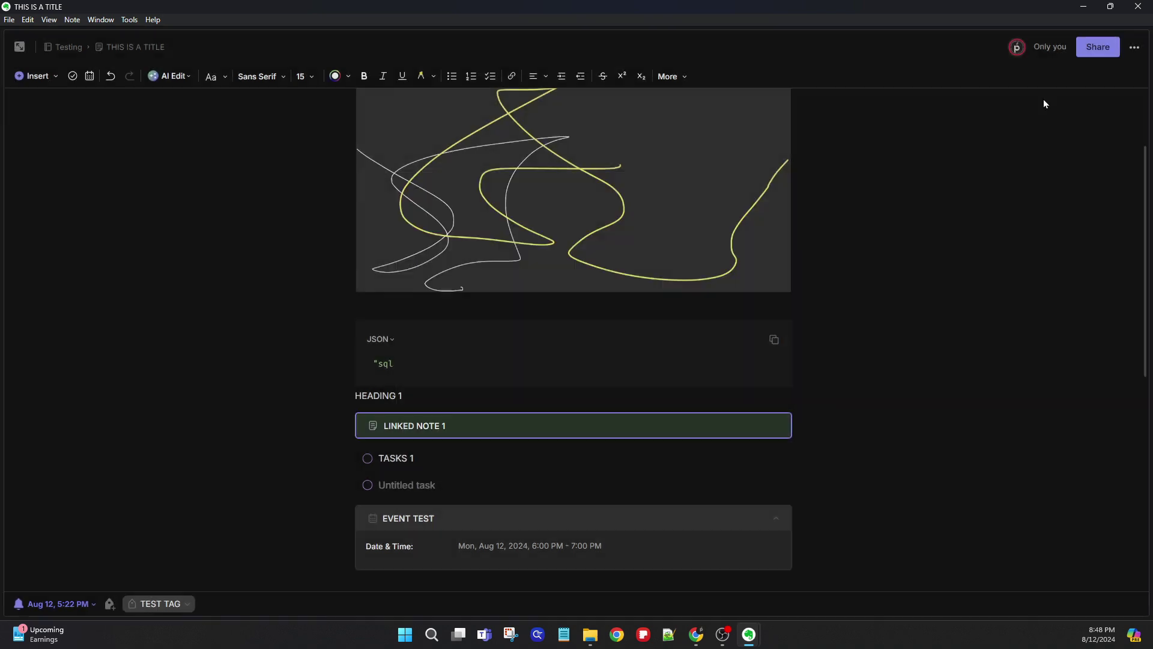
click(1134, 46)
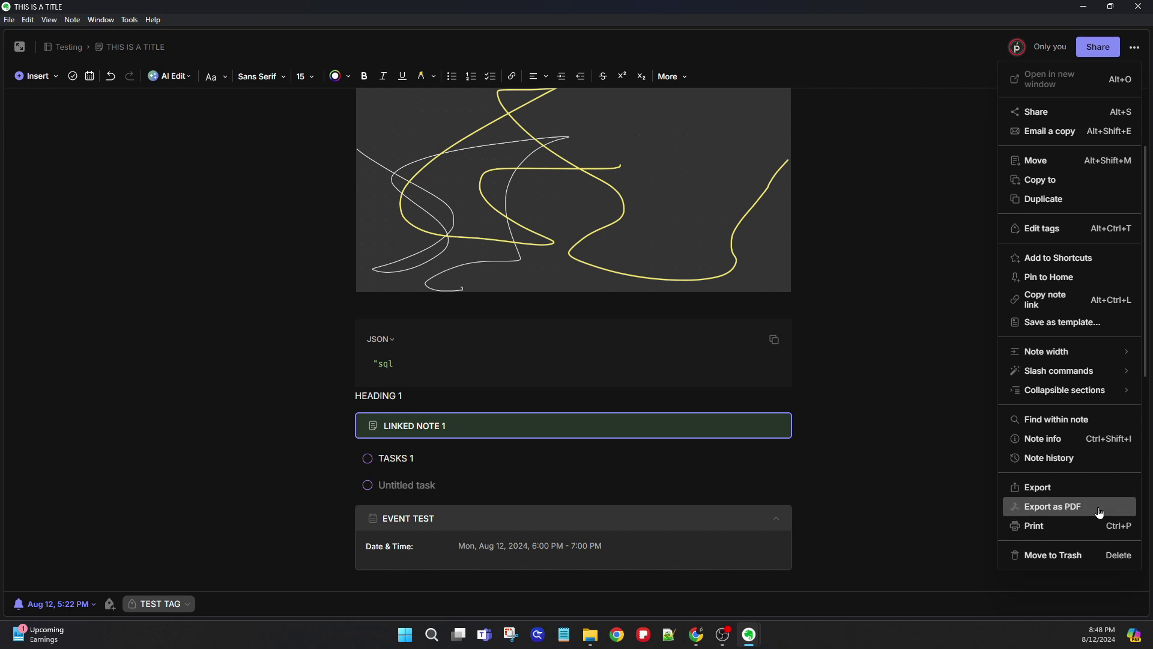
click(903, 273)
scroll(535, 197, up, 3)
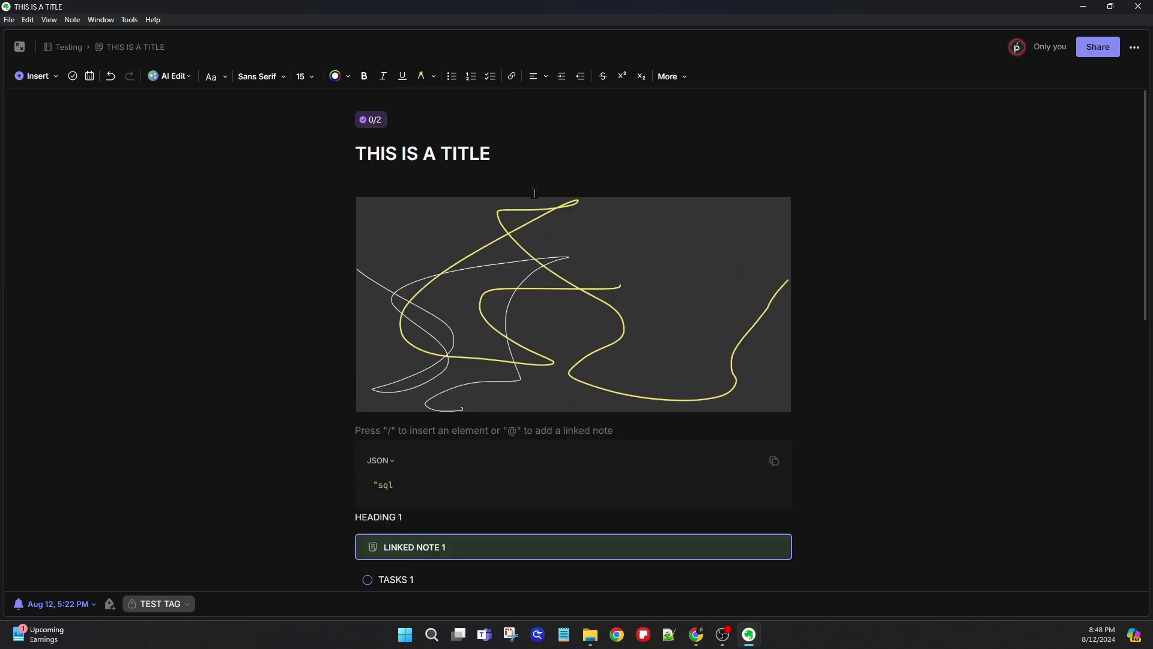
key(F11)
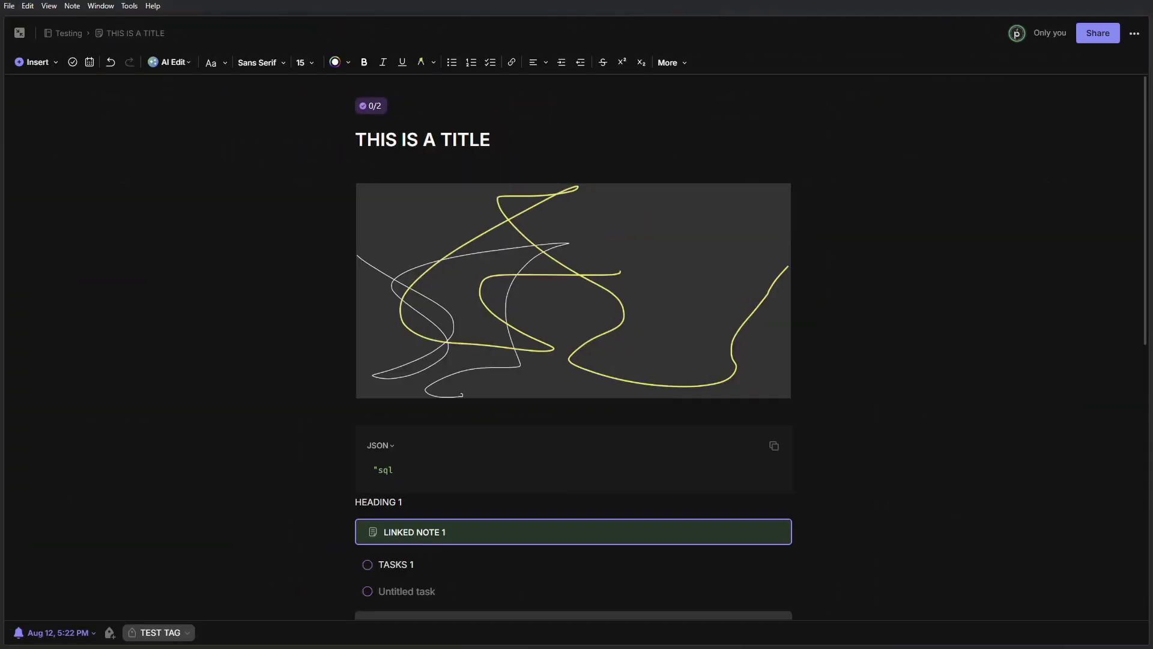